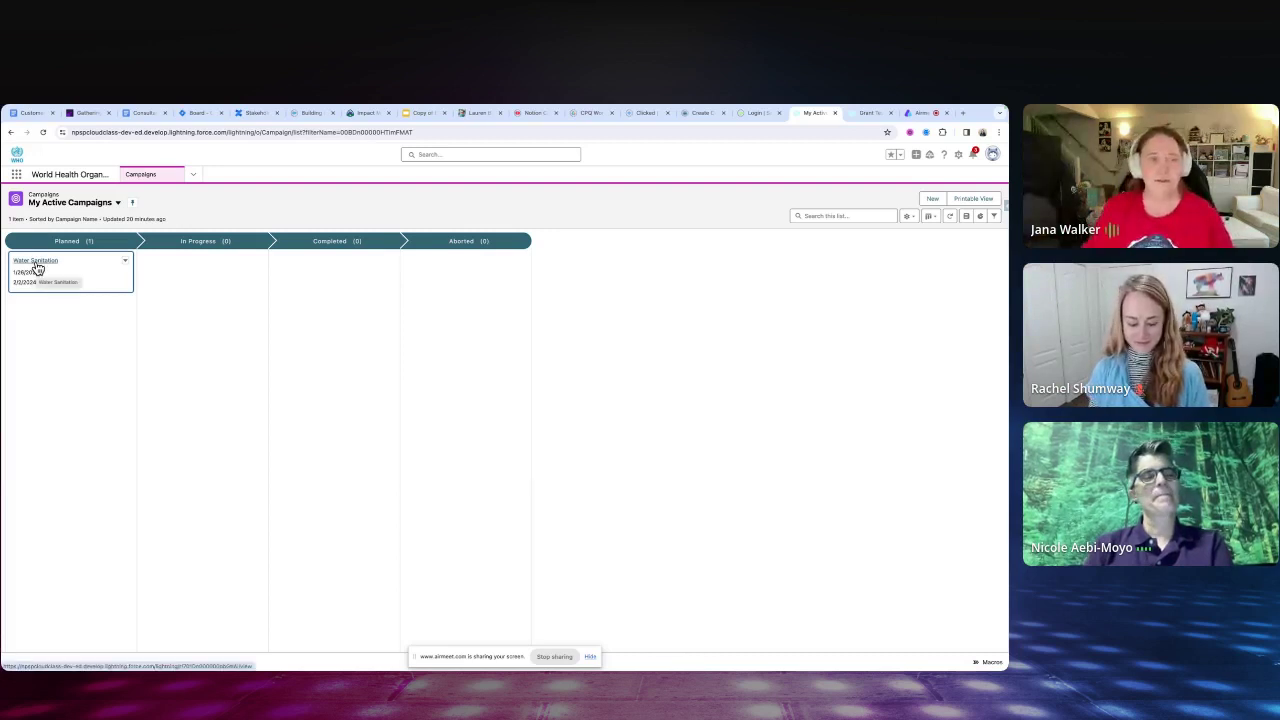
- Open the Water Sanitation campaign and, from its related opportunities, open the Grant Test record
click(35, 262)
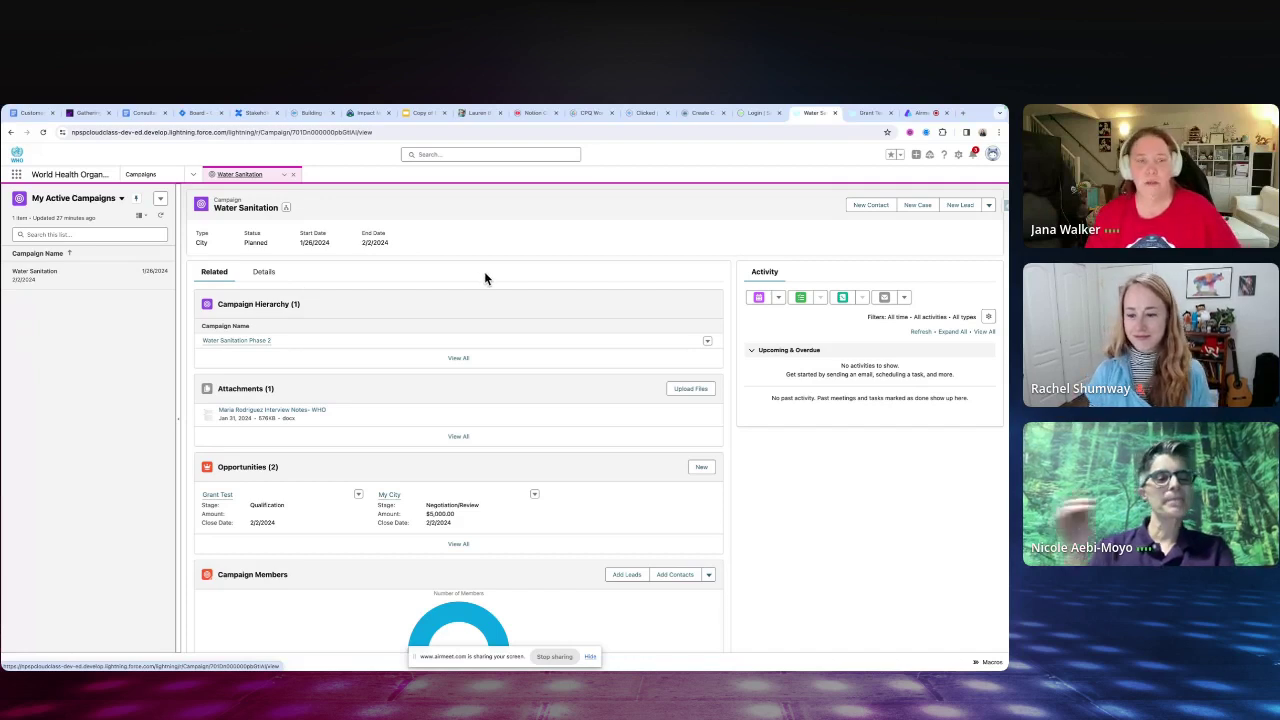
scroll(485, 275, down, 1)
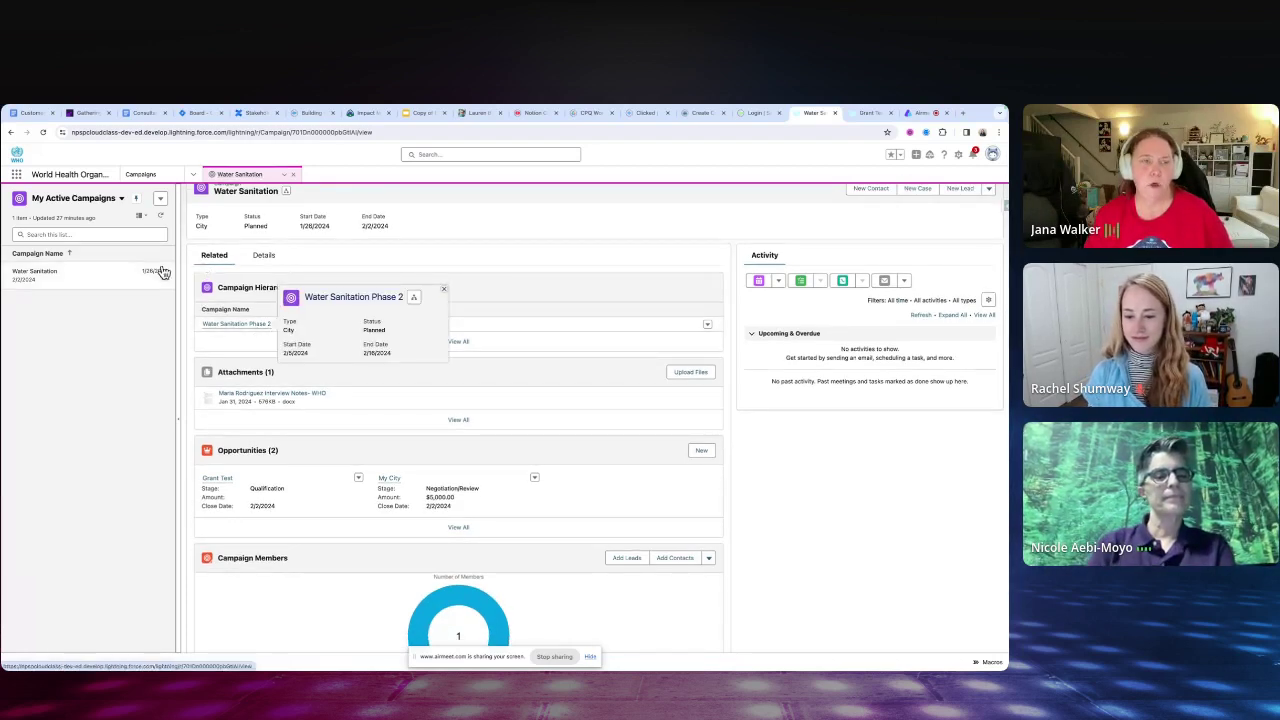
scroll(447, 238, up, 1)
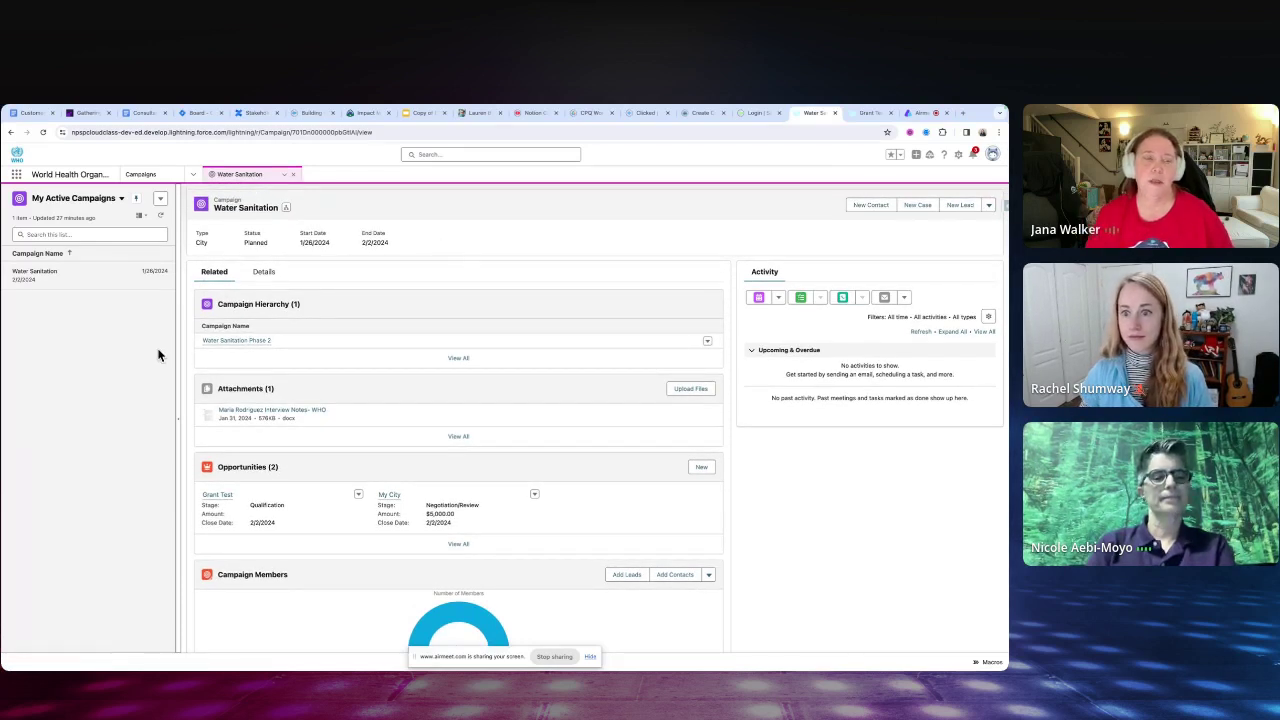
mouse_move(249, 343)
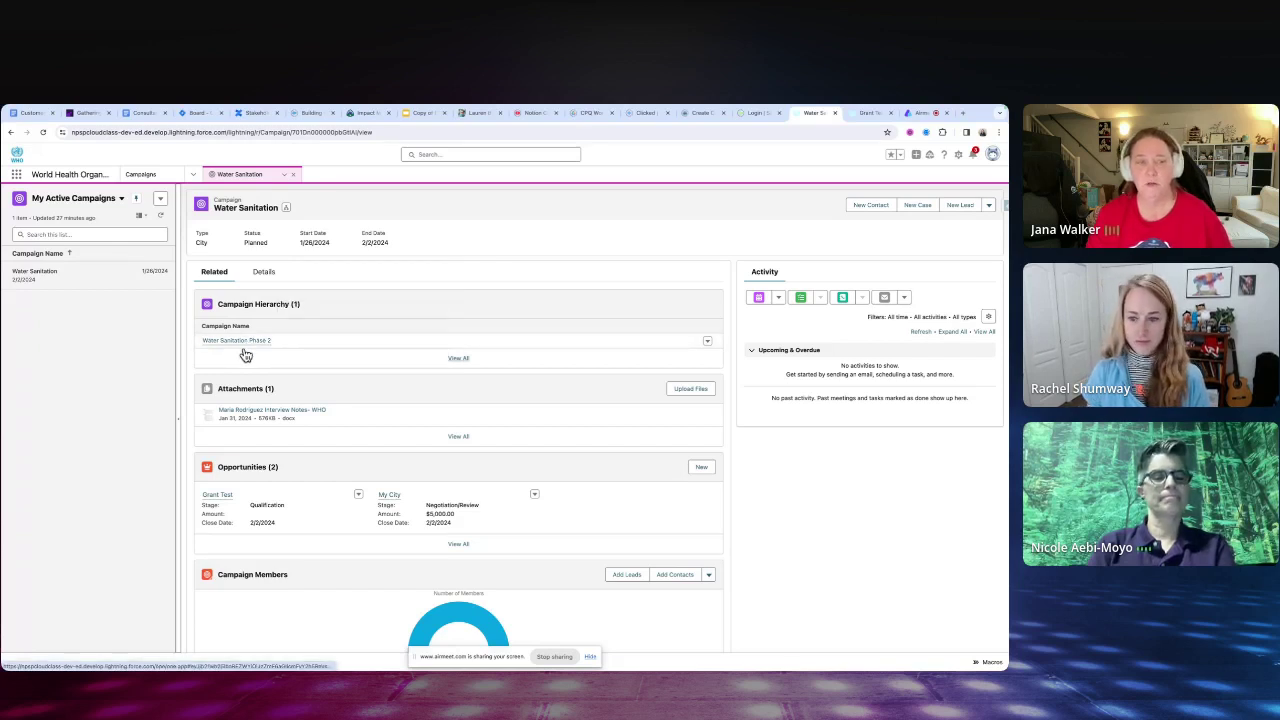
scroll(255, 385, down, 1)
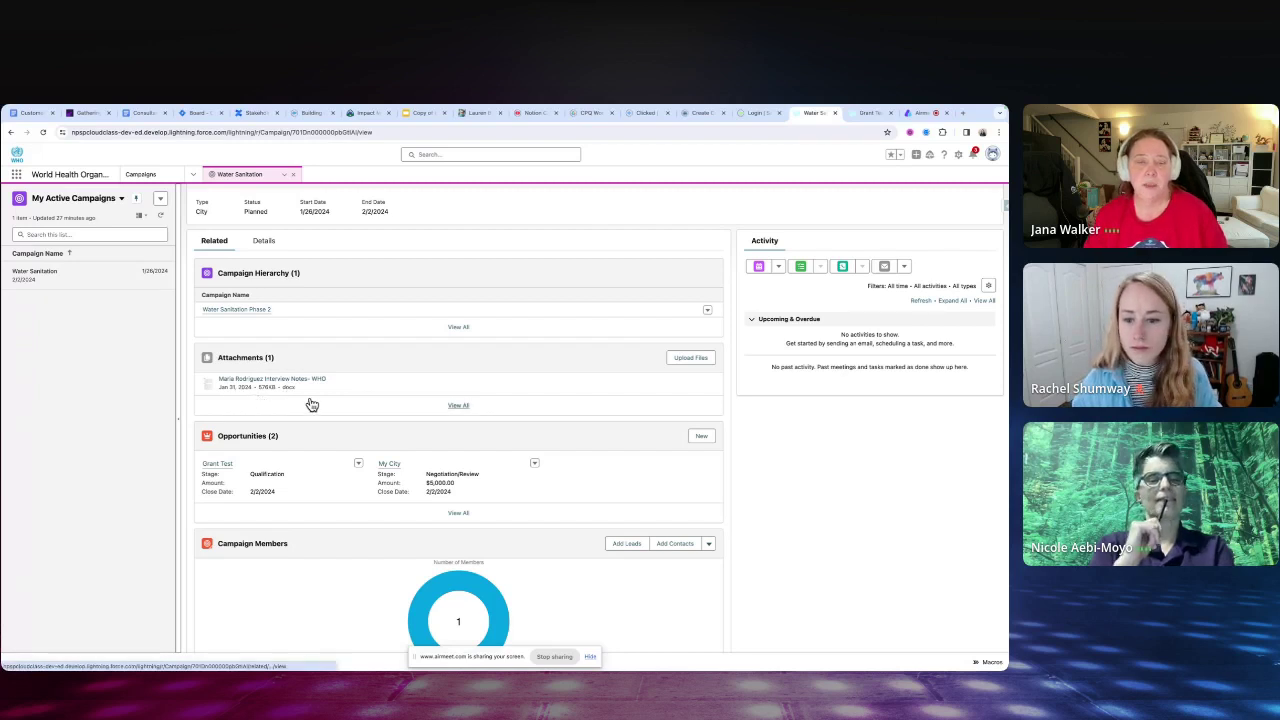
scroll(310, 403, down, 1)
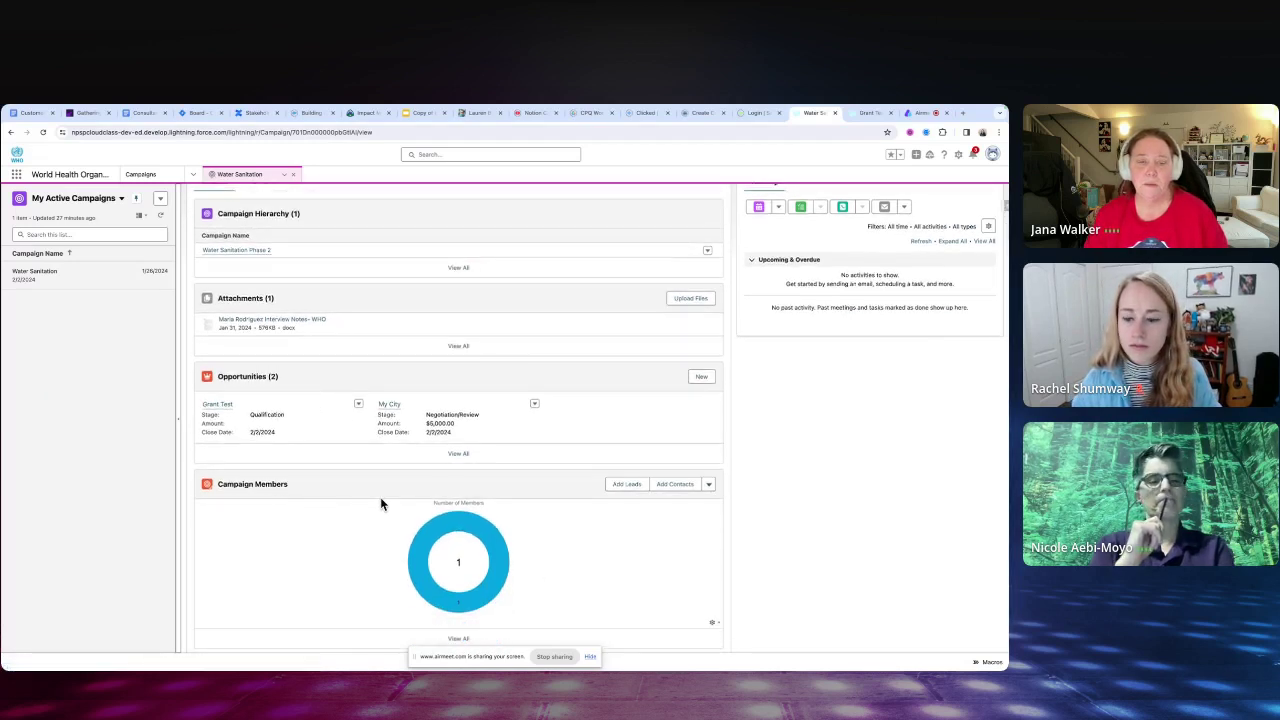
click(216, 408)
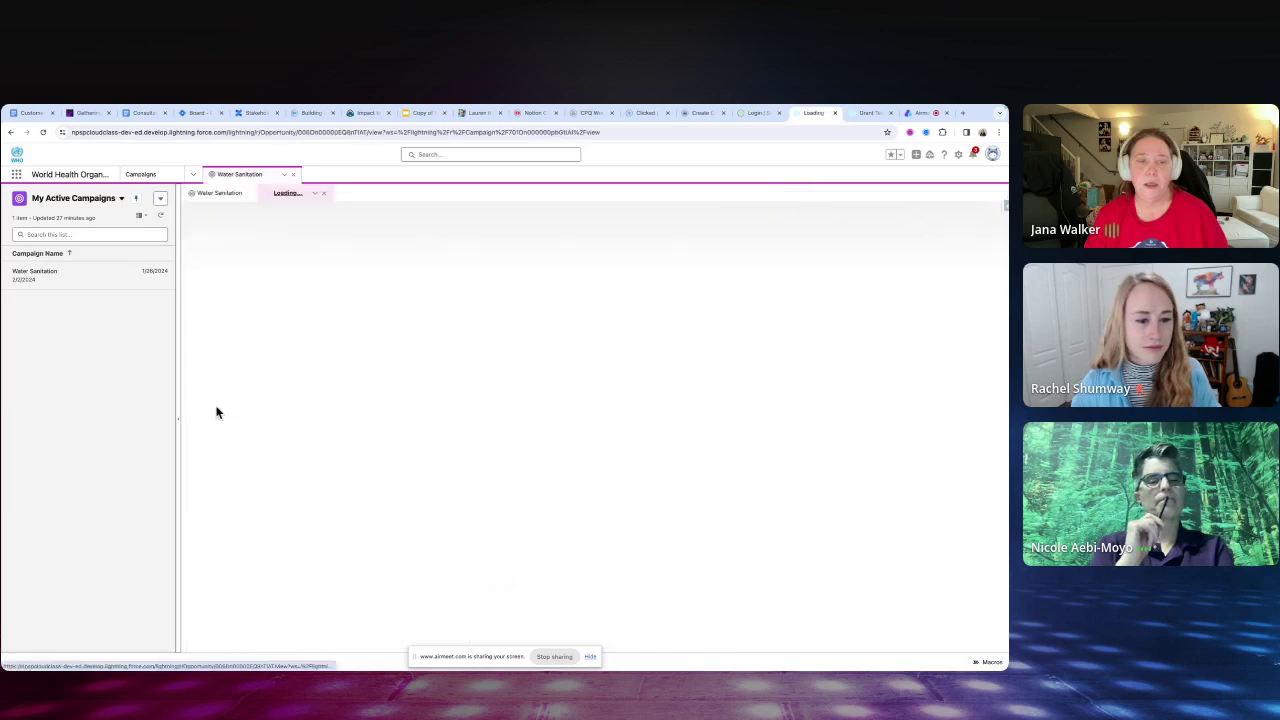
mouse_move(217, 408)
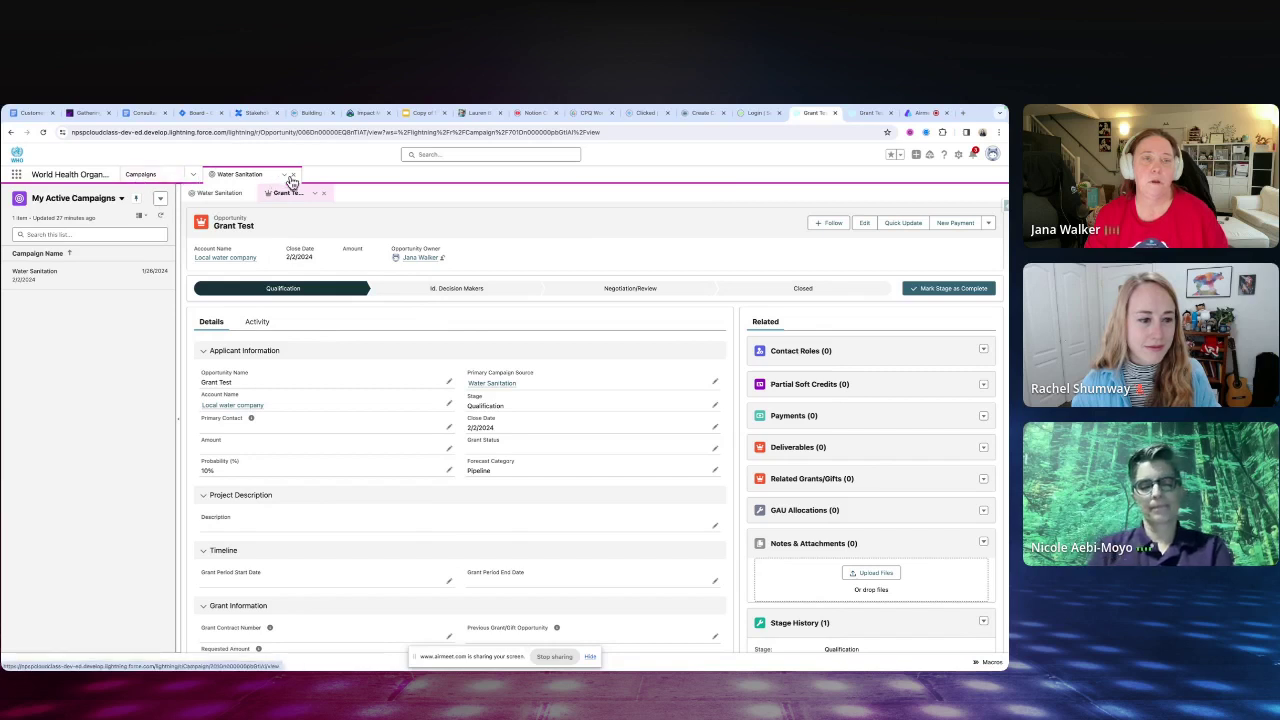
- Go to the Opportunities list and start a new opportunity with the Grant Application form
click(193, 177)
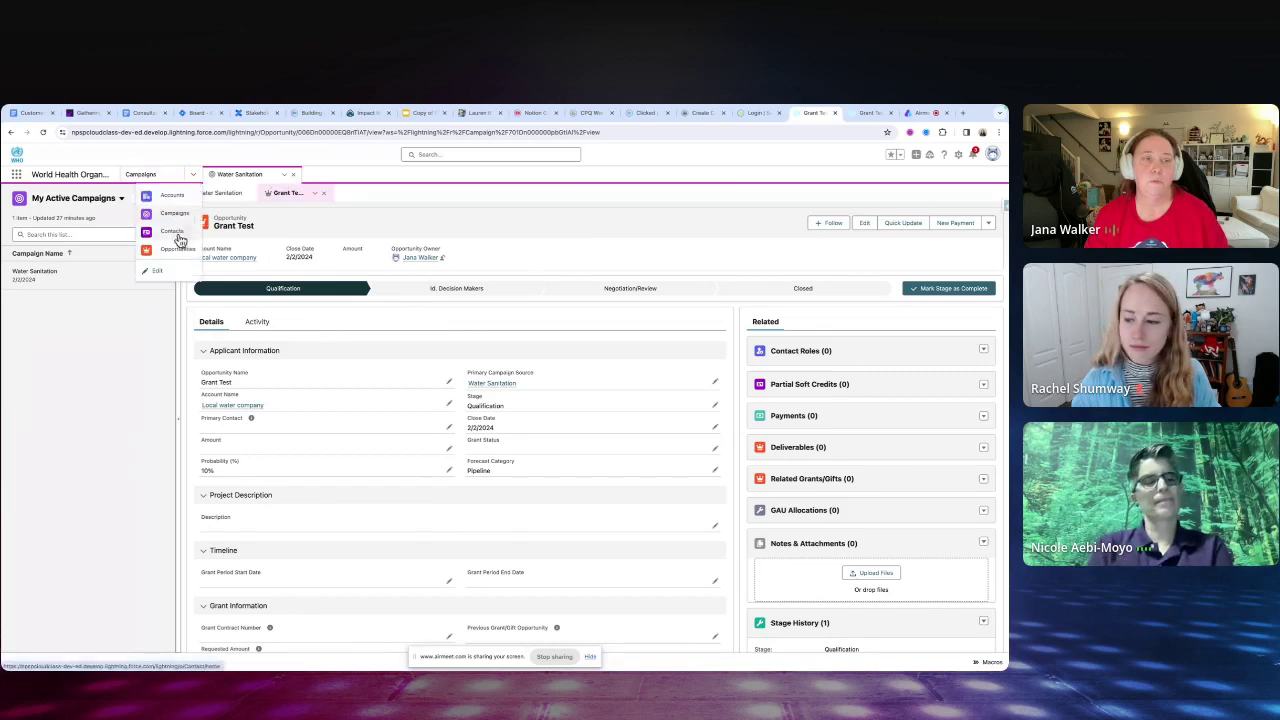
click(178, 248)
click(160, 198)
click(126, 209)
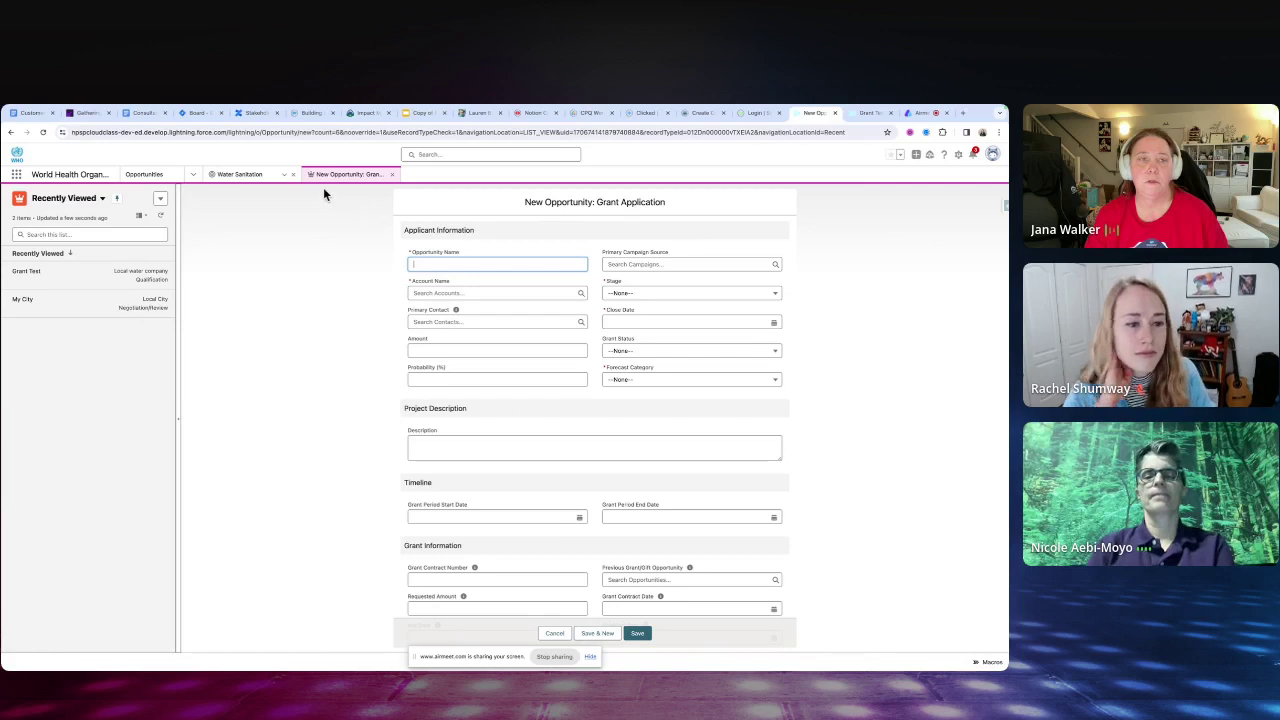
- Return to the Grant Test opportunity and examine its detail sections from Applicant Information through System Information
click(245, 178)
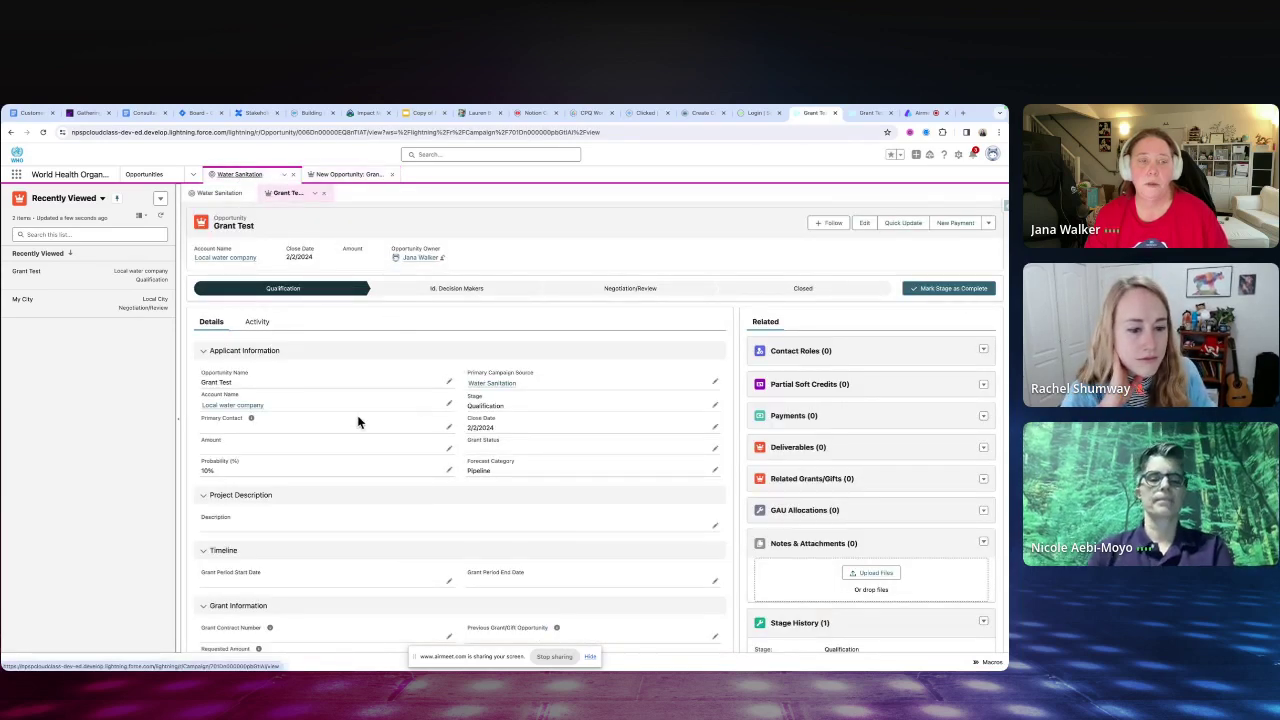
scroll(357, 420, down, 1)
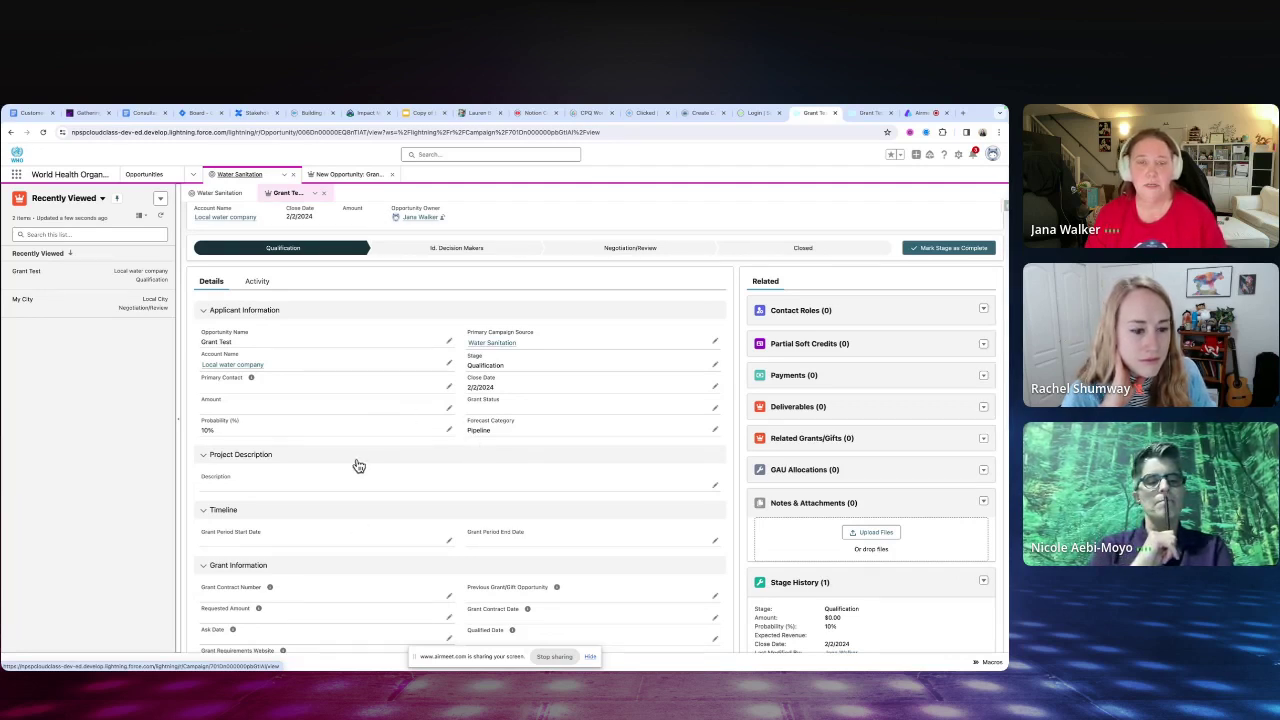
scroll(362, 464, down, 2)
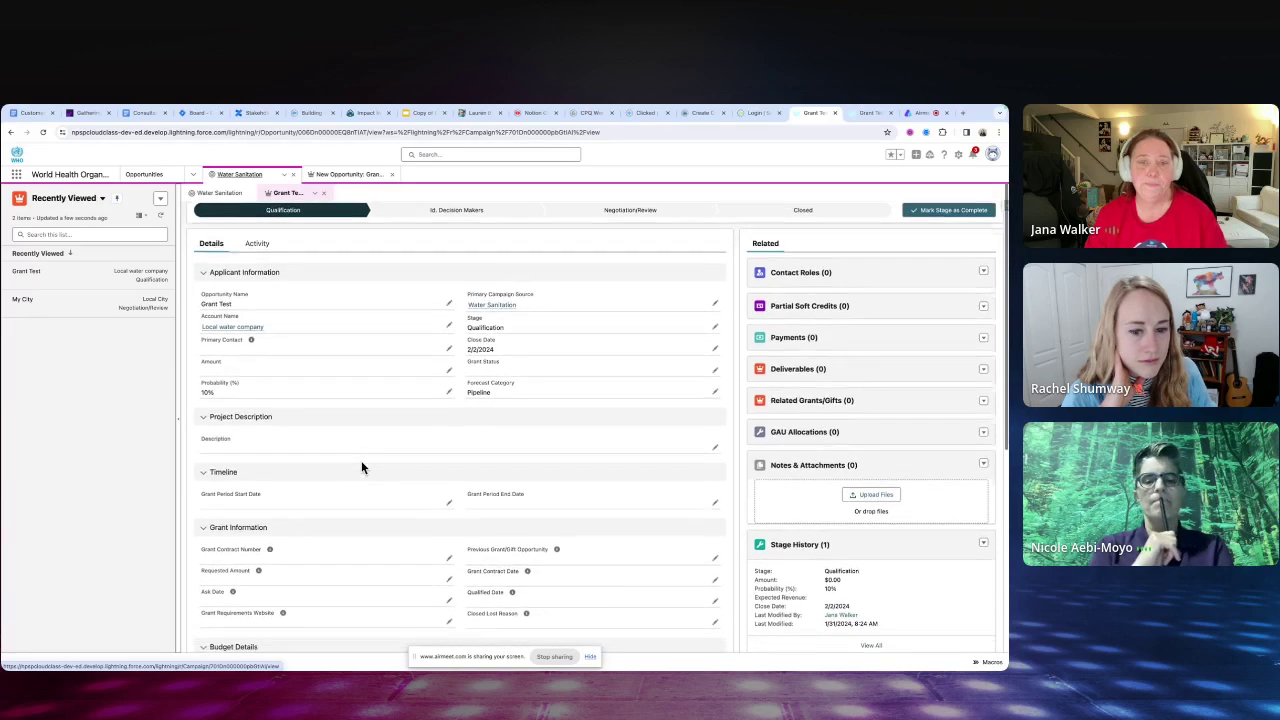
scroll(362, 468, down, 2)
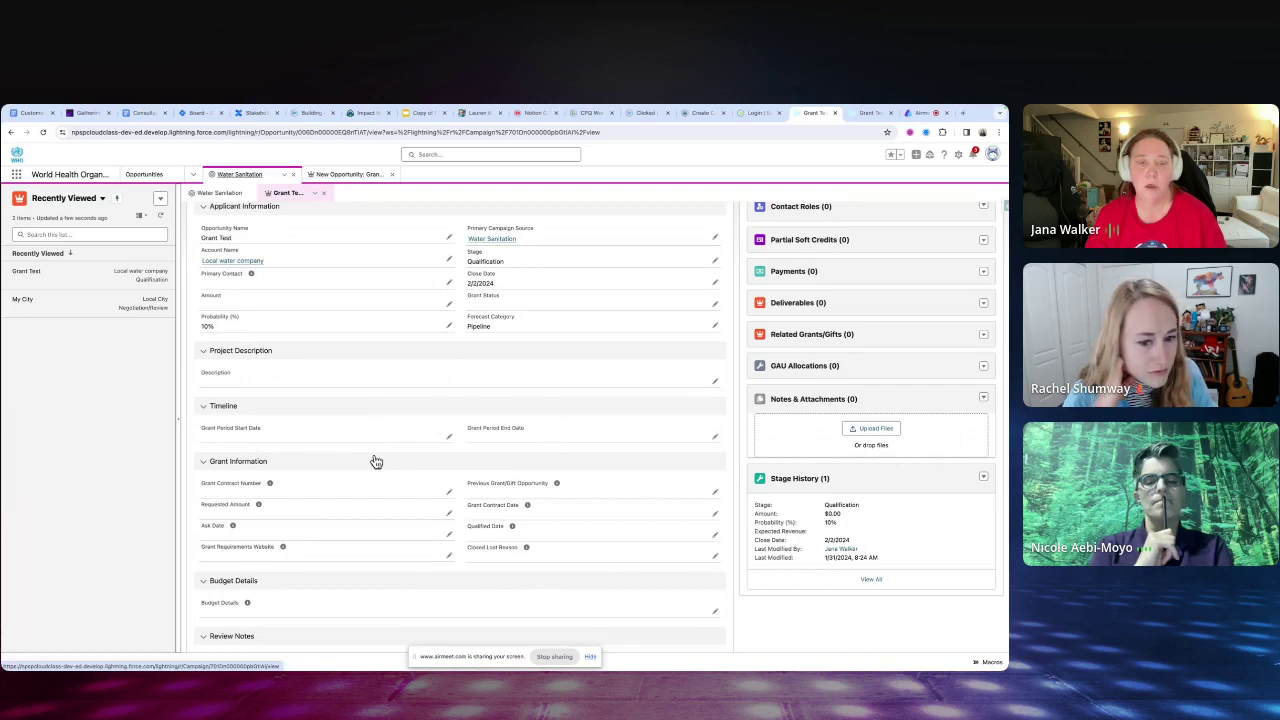
scroll(375, 460, down, 1)
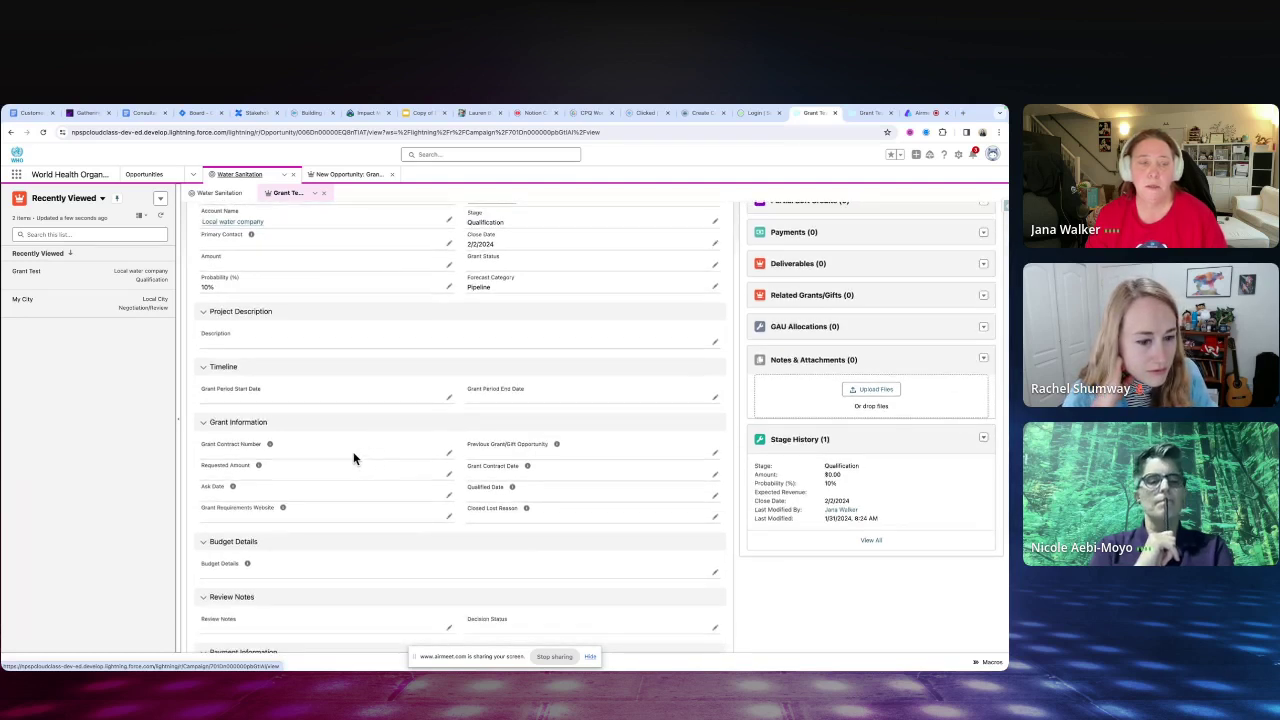
scroll(300, 478, down, 1)
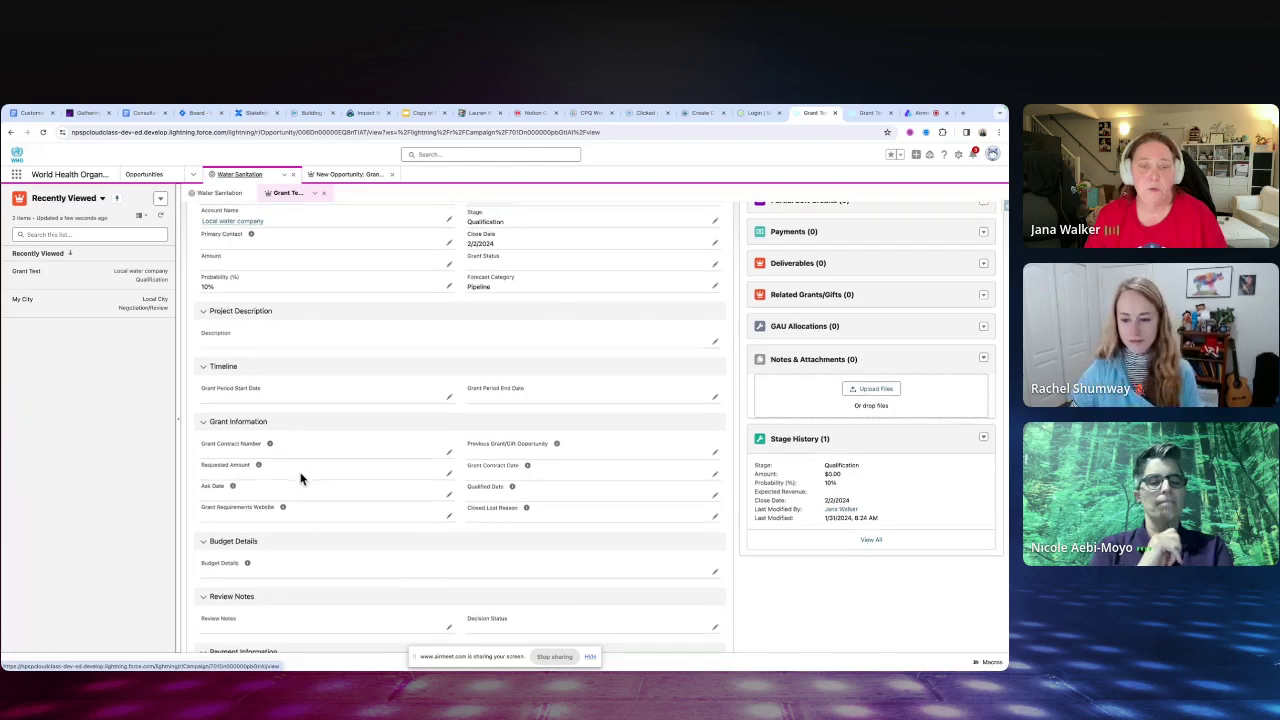
scroll(300, 478, down, 2)
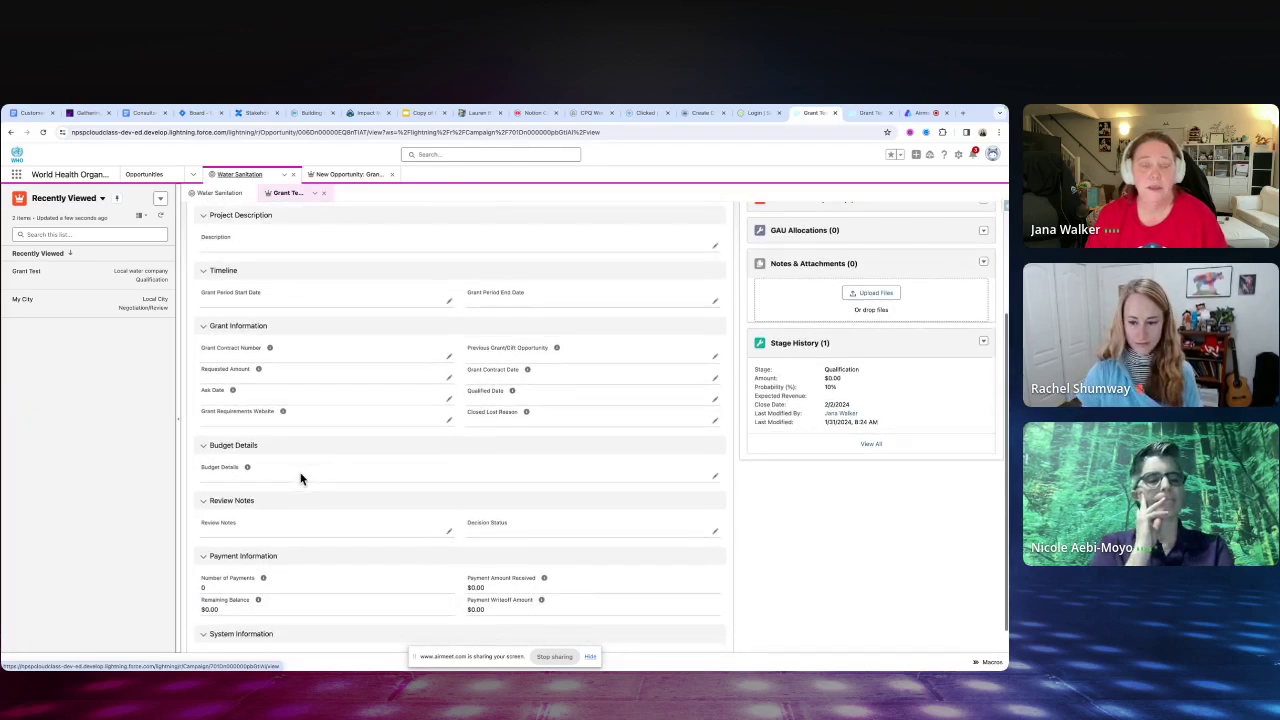
scroll(336, 503, down, 2)
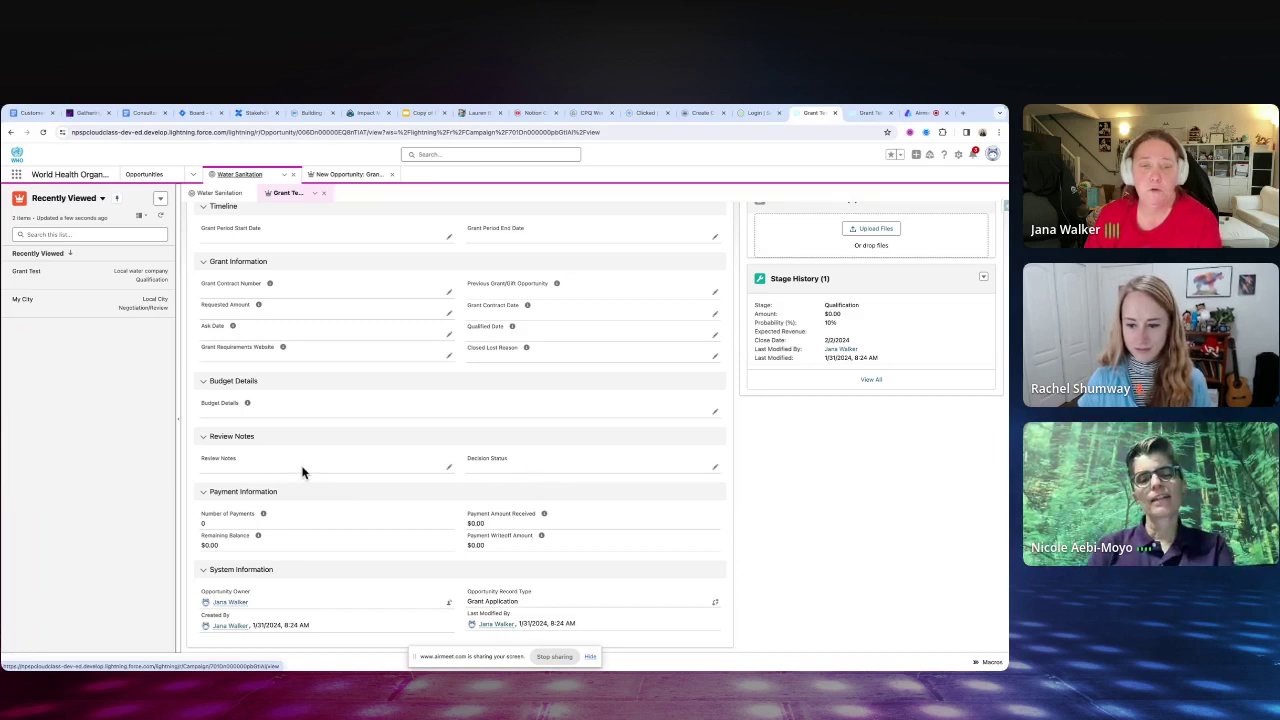
- Read the help text of the Budget Details field and return to the start of the Grant Test record
scroll(303, 472, up, 1)
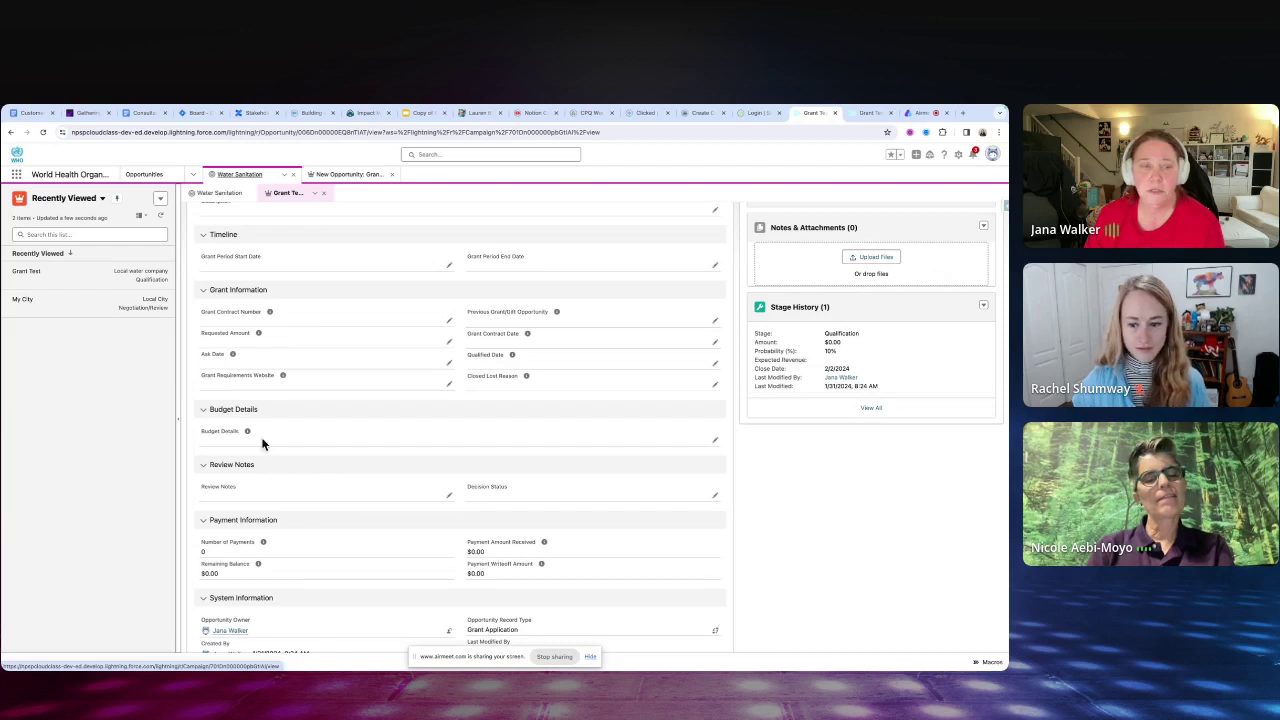
mouse_move(248, 432)
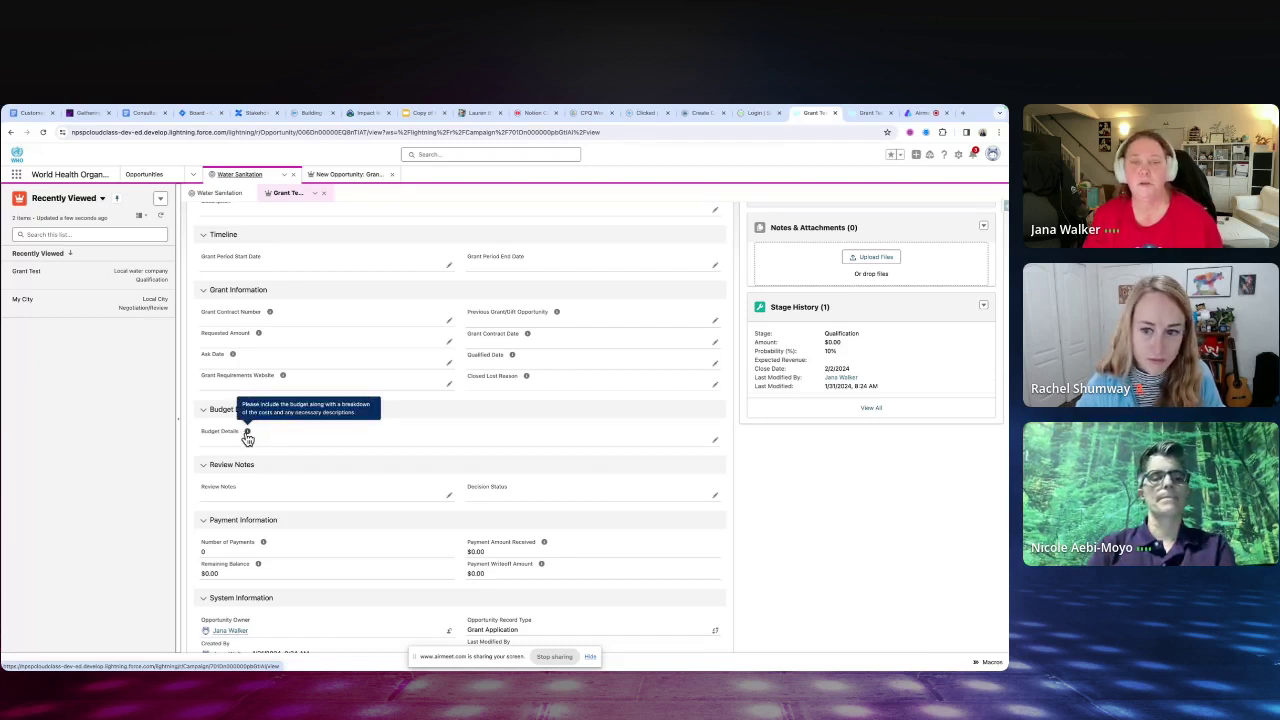
scroll(247, 437, up, 1)
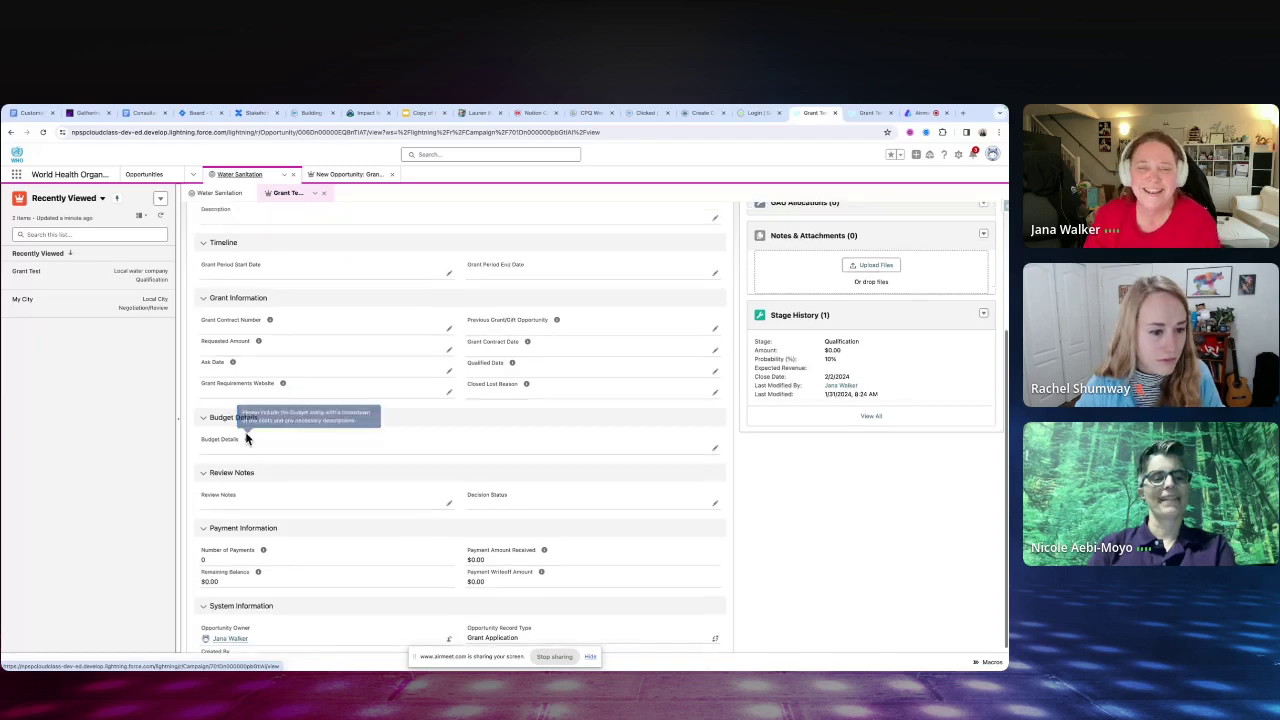
scroll(247, 437, up, 2)
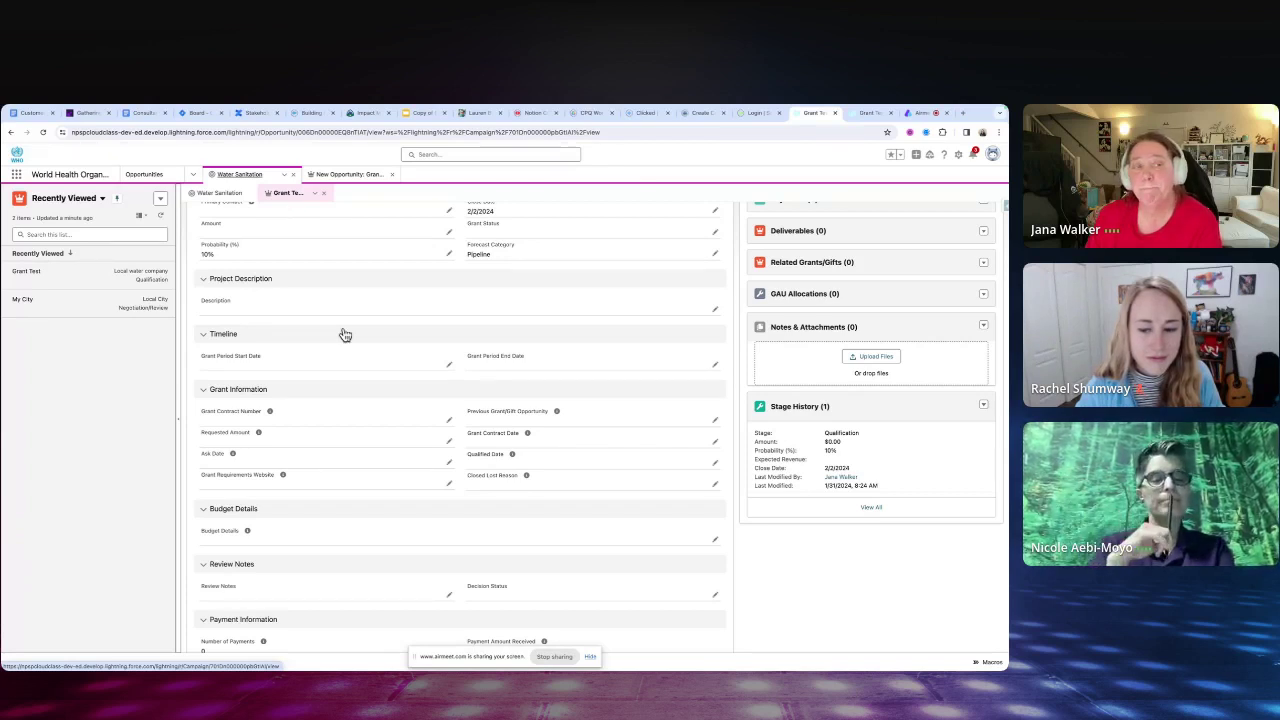
scroll(345, 335, up, 2)
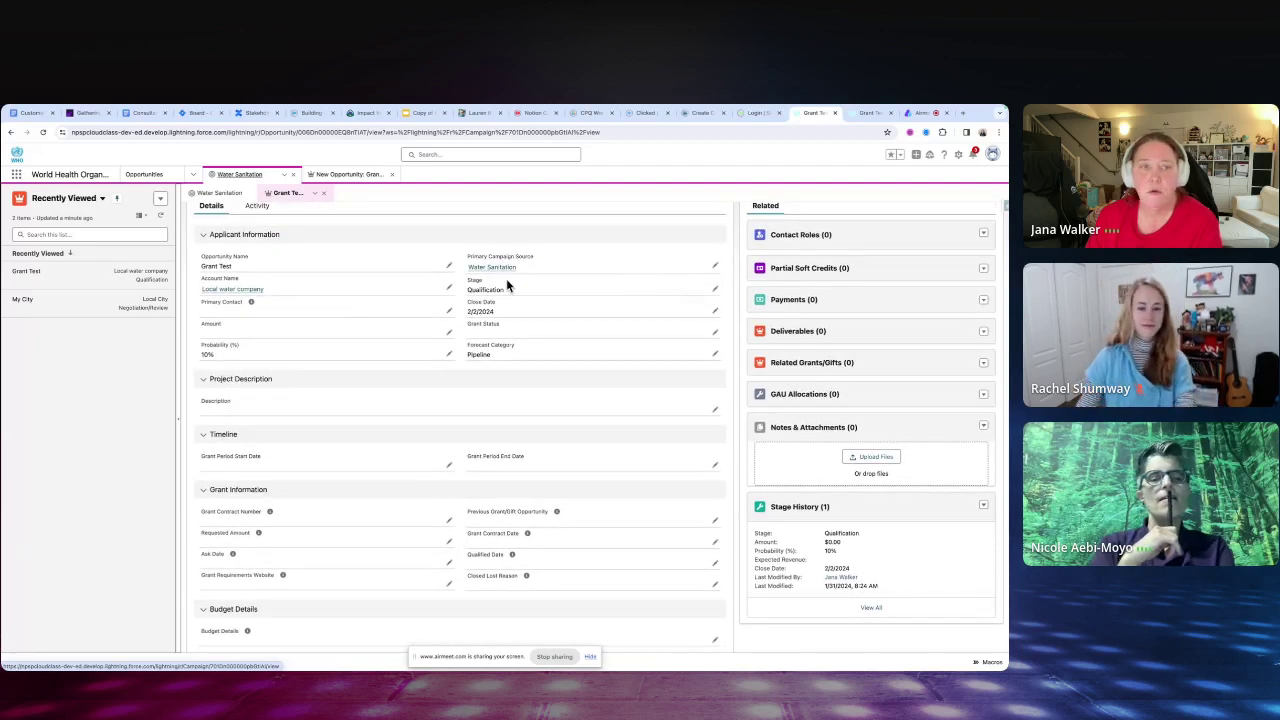
scroll(506, 280, up, 2)
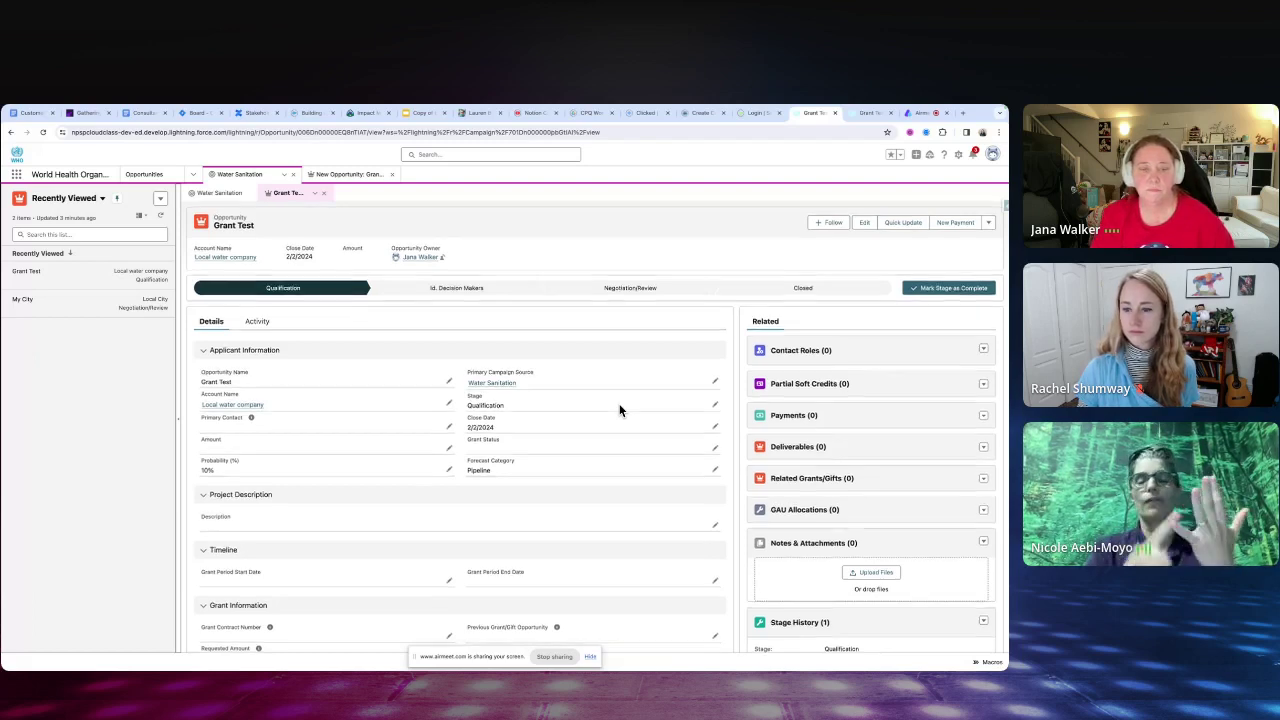
- Review the Grant Test record's timeline, grant information, budget, review notes and payment sections once more
scroll(619, 410, down, 2)
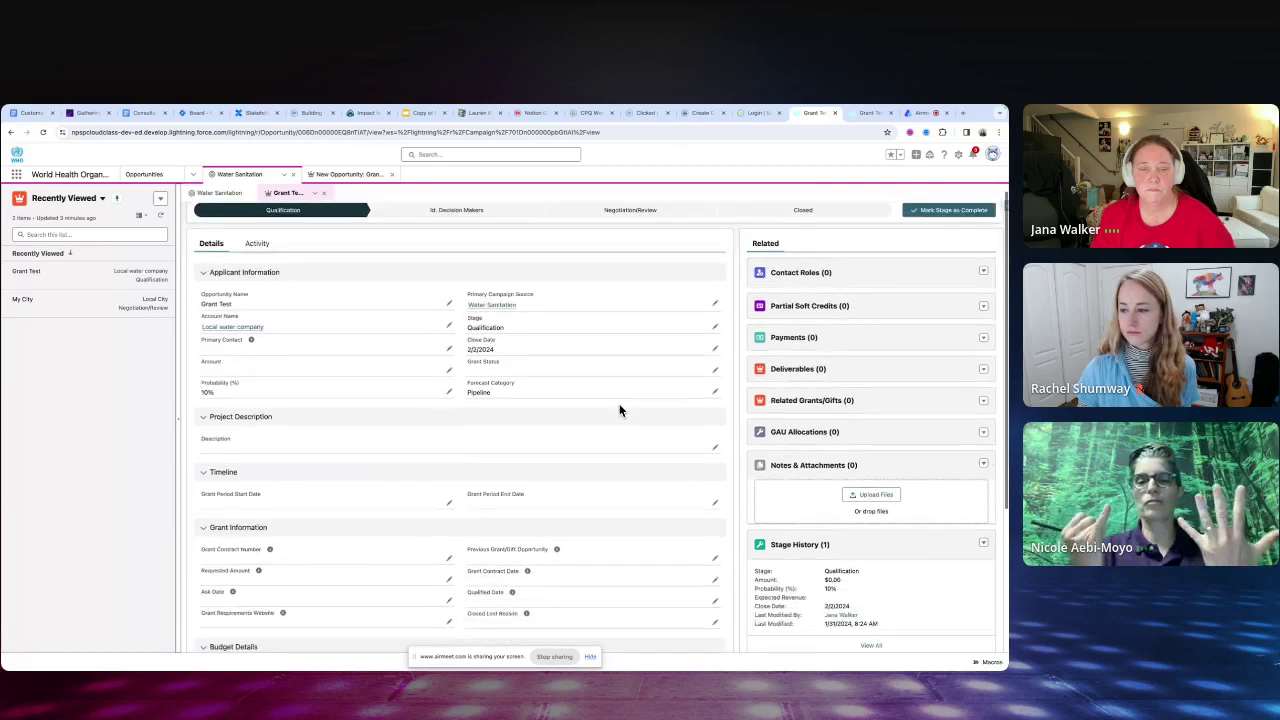
scroll(619, 410, down, 2)
scroll(619, 410, down, 1)
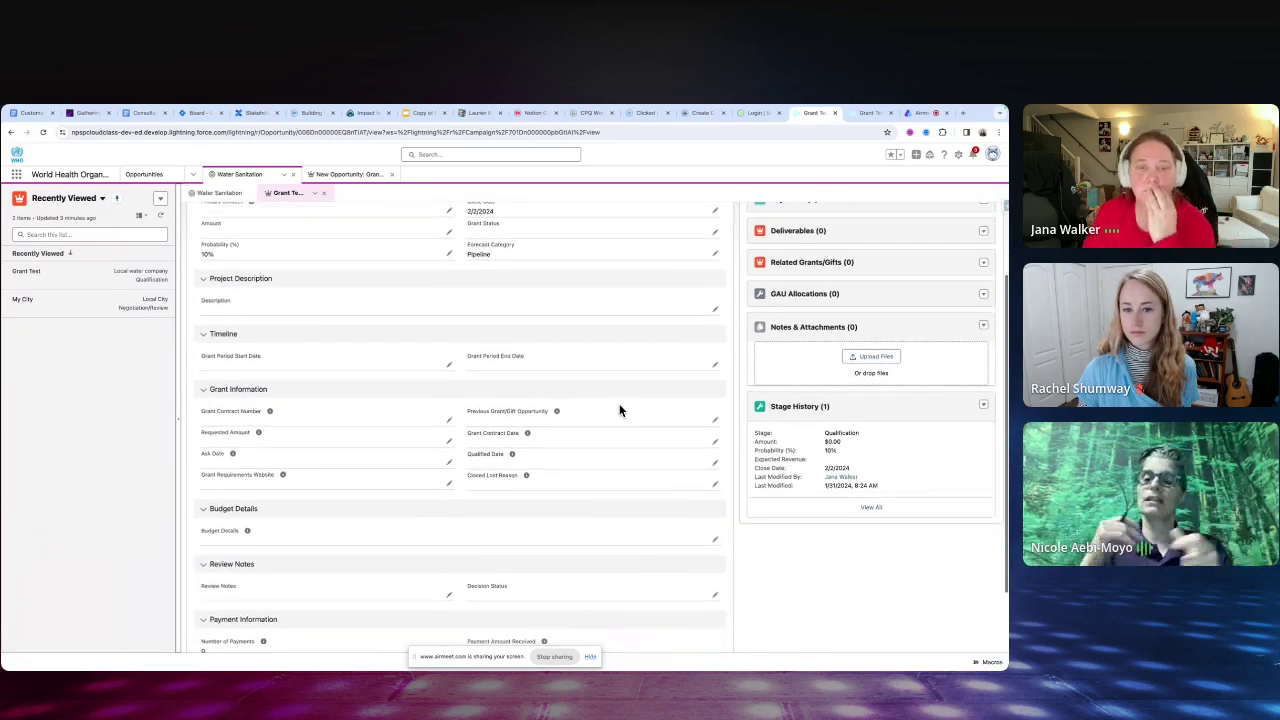
scroll(619, 410, down, 1)
scroll(619, 410, down, 1)
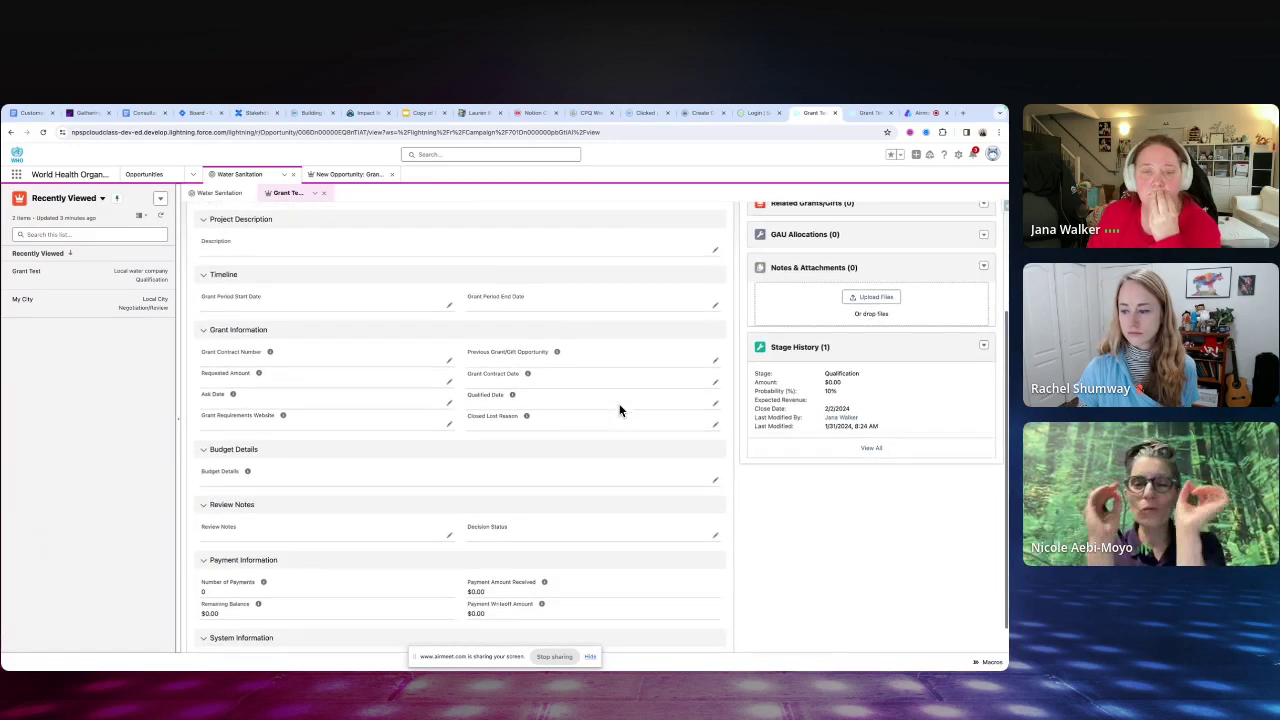
scroll(619, 410, down, 1)
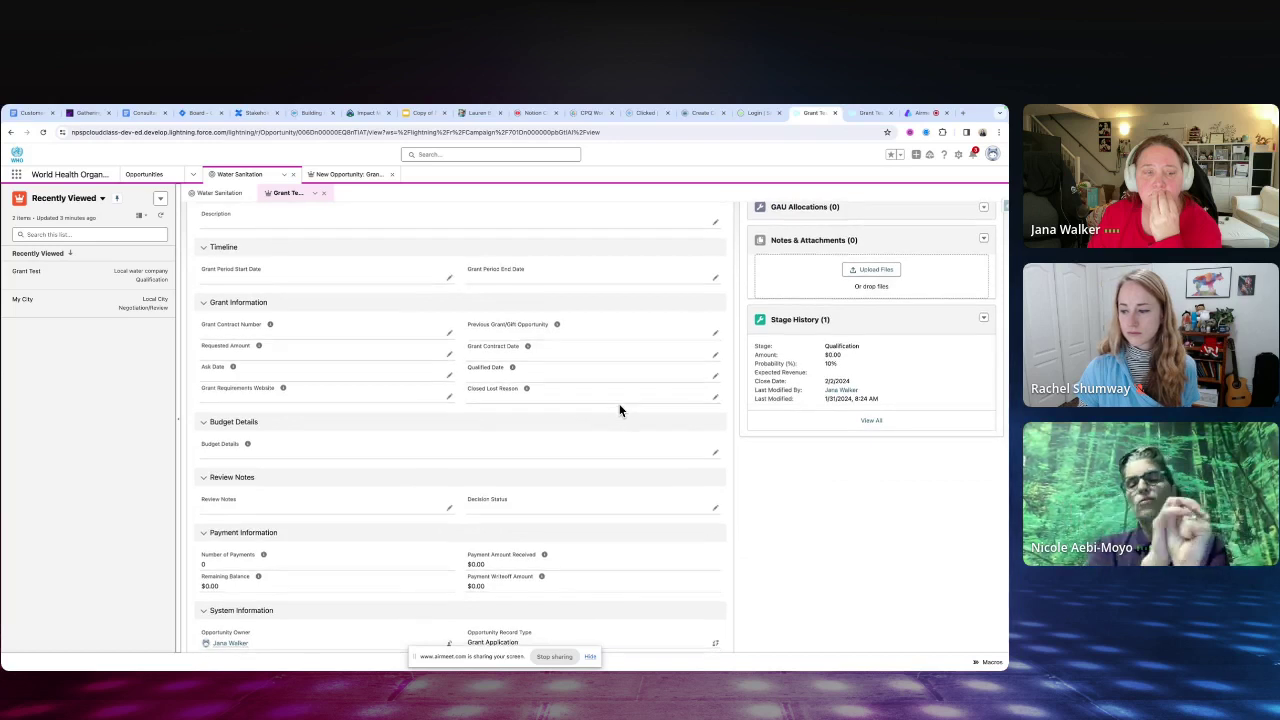
scroll(619, 410, down, 1)
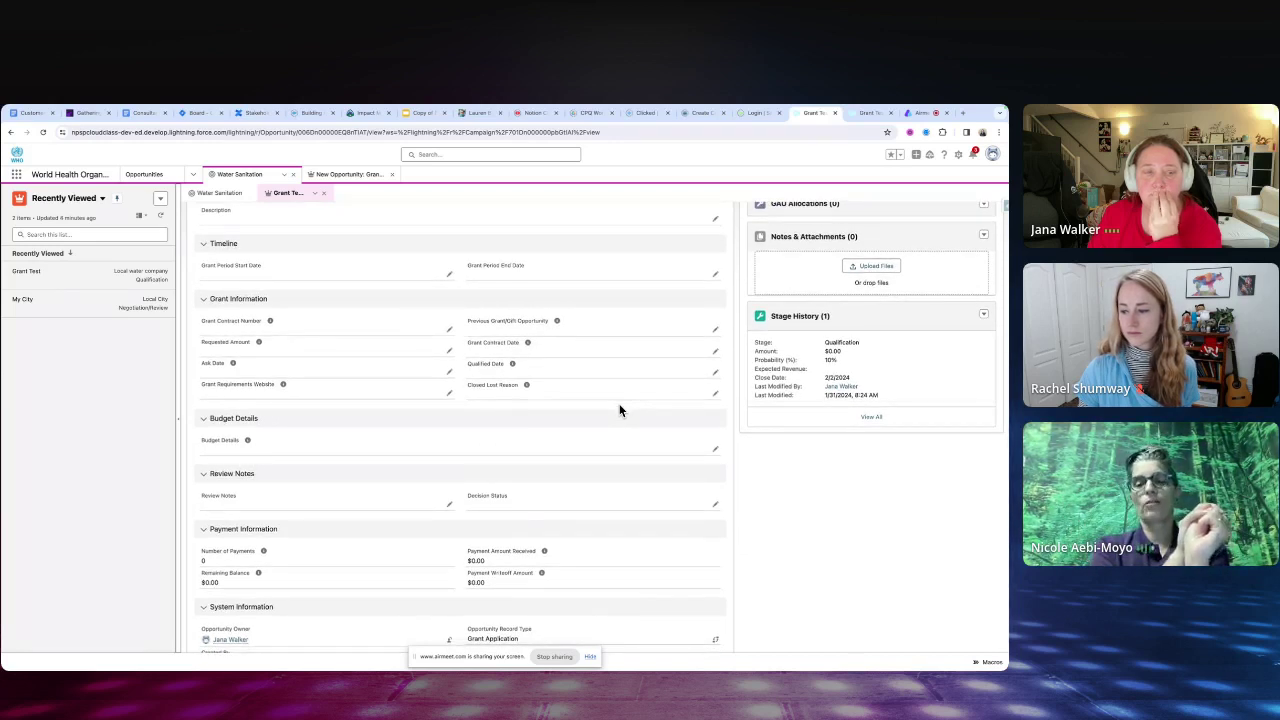
scroll(619, 410, down, 1)
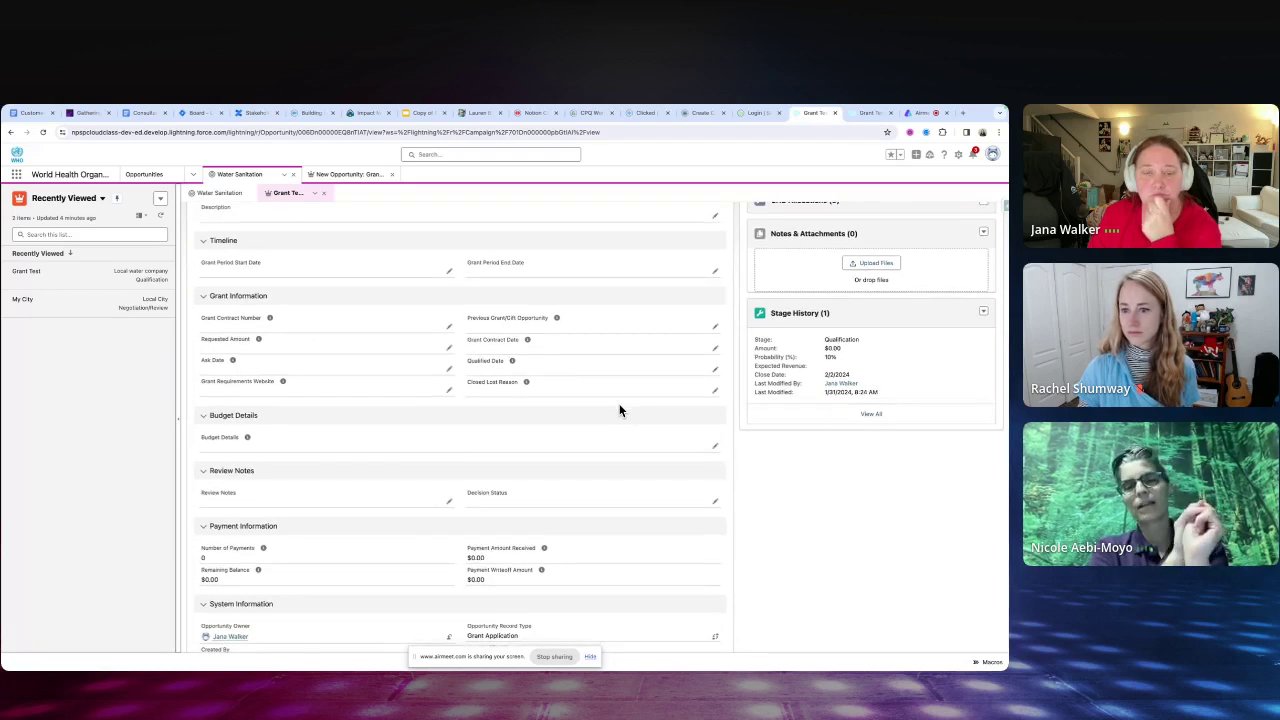
scroll(619, 410, down, 2)
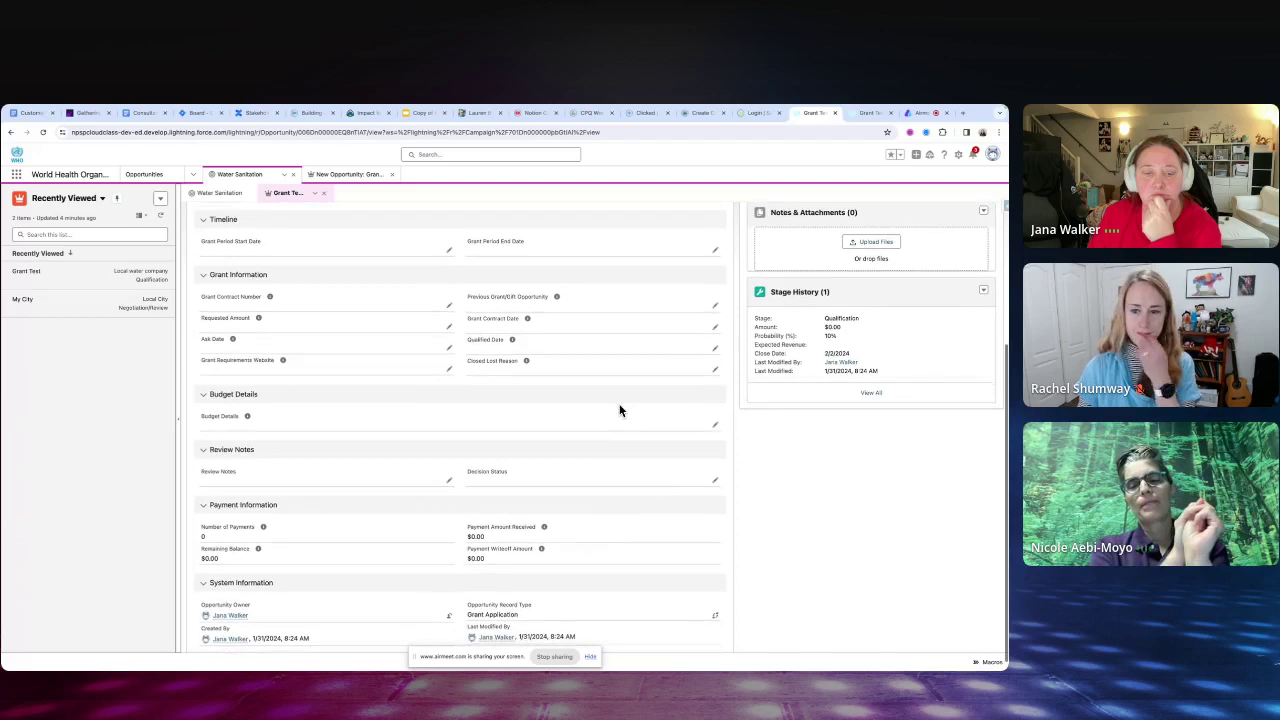
scroll(619, 410, up, 2)
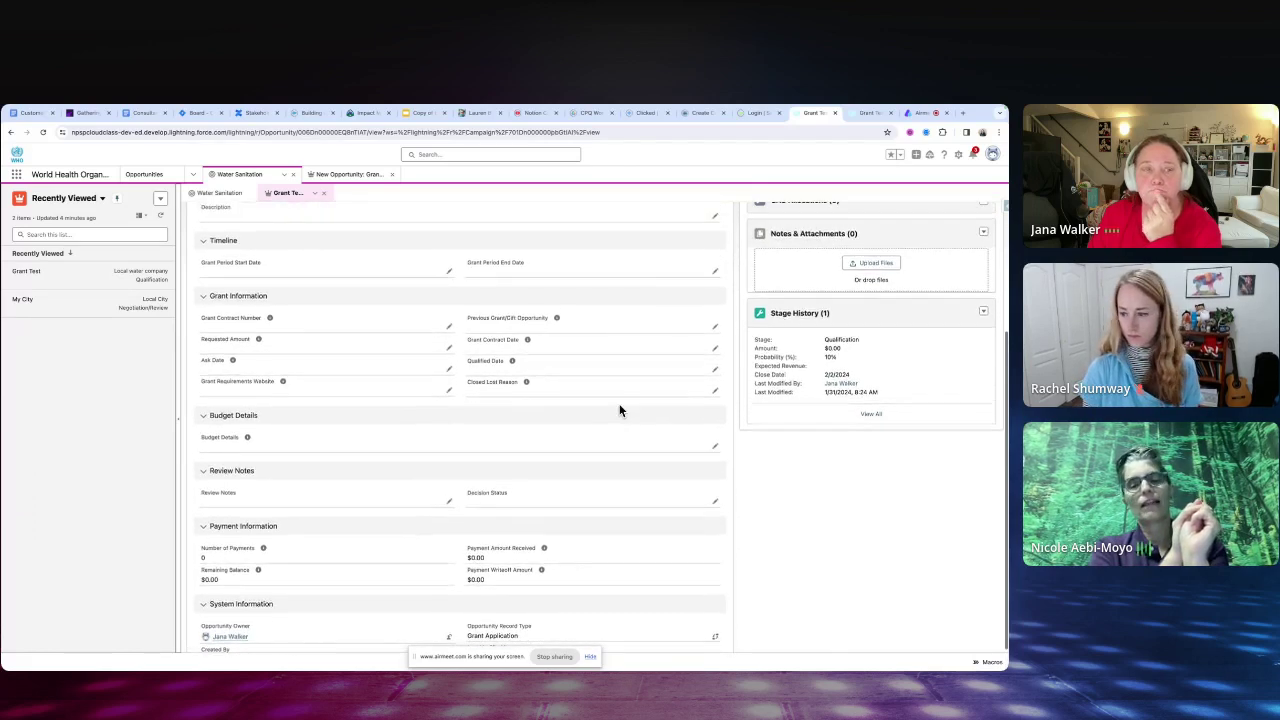
scroll(619, 410, up, 1)
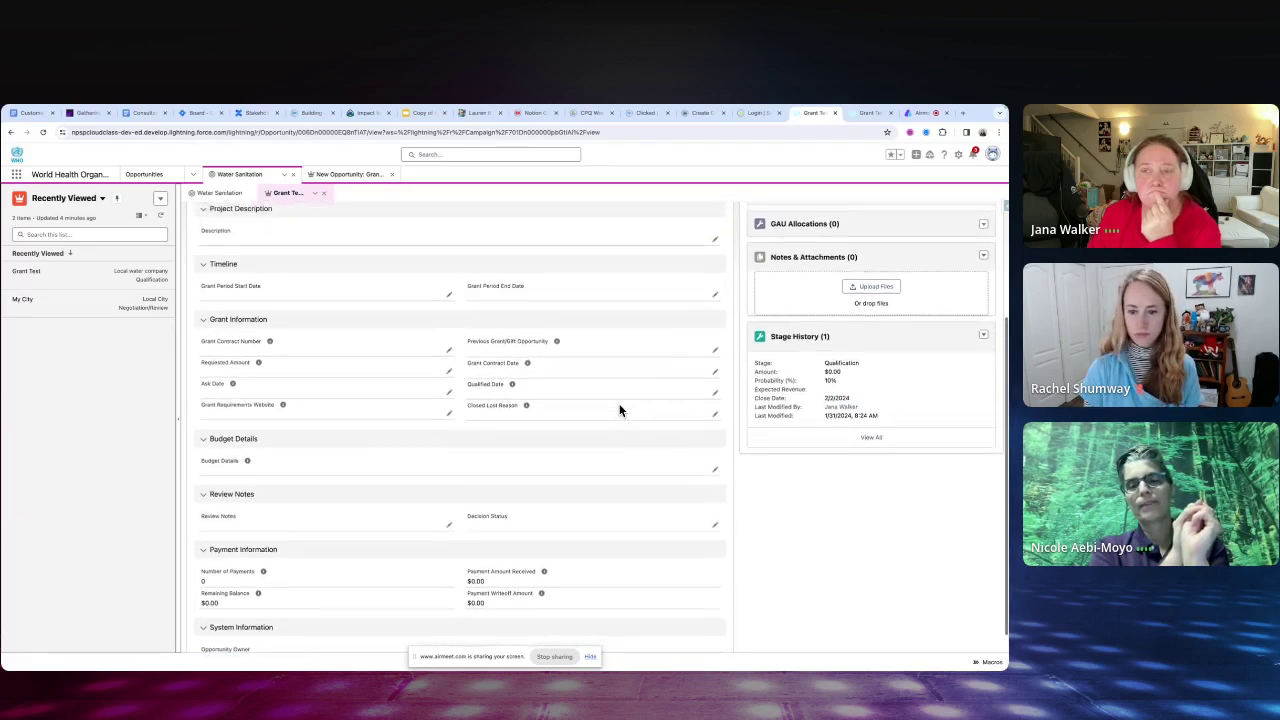
scroll(619, 410, up, 2)
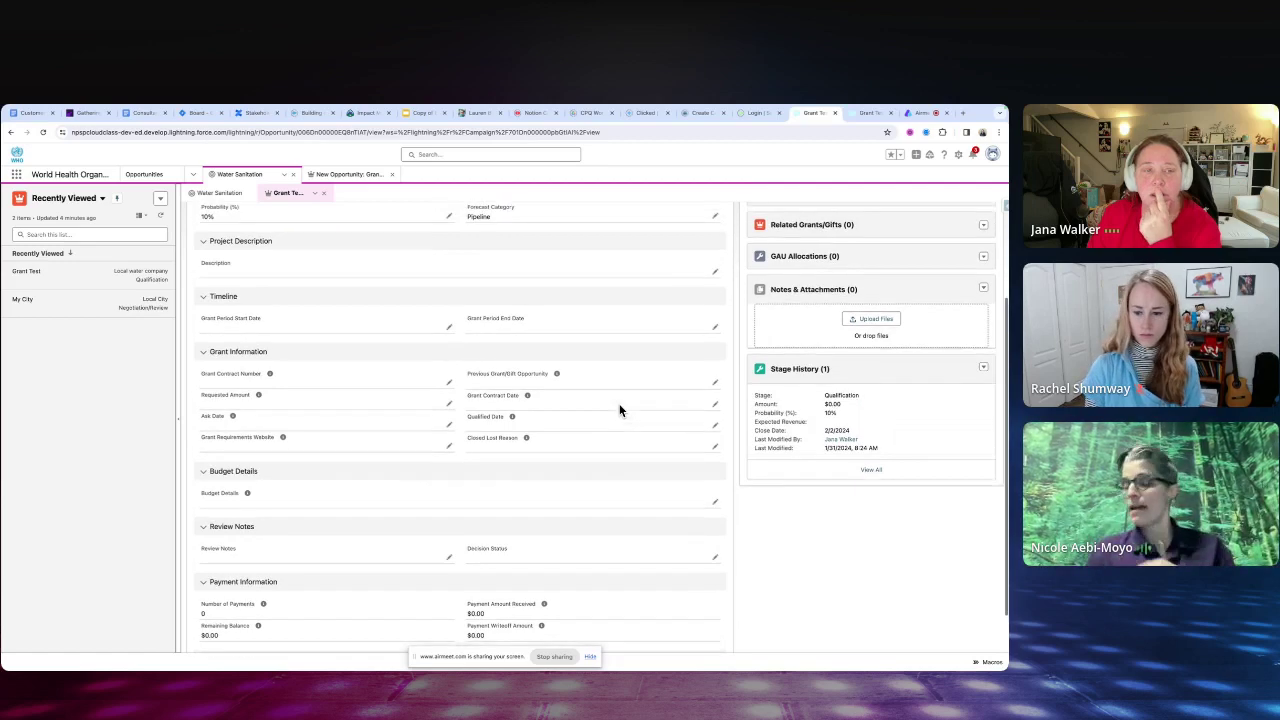
scroll(619, 410, up, 1)
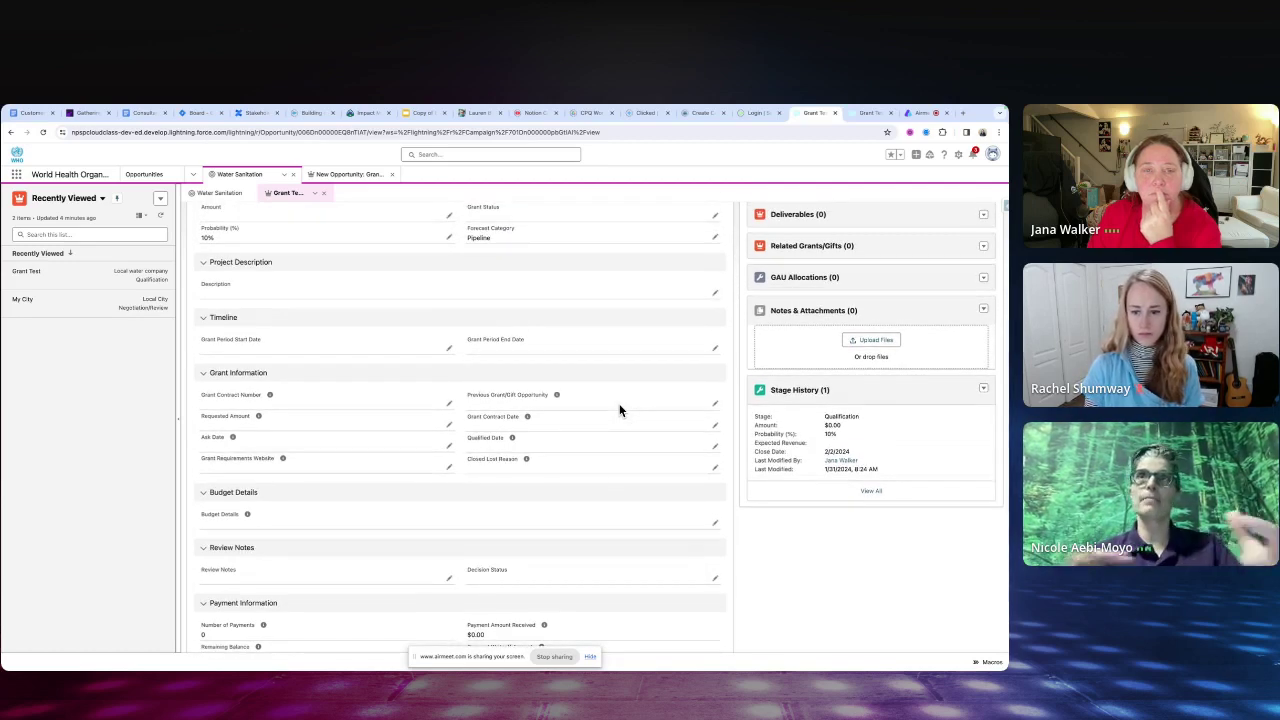
- Open the Grant Status field of the Grant Test record for editing and view its available status options
scroll(619, 410, up, 4)
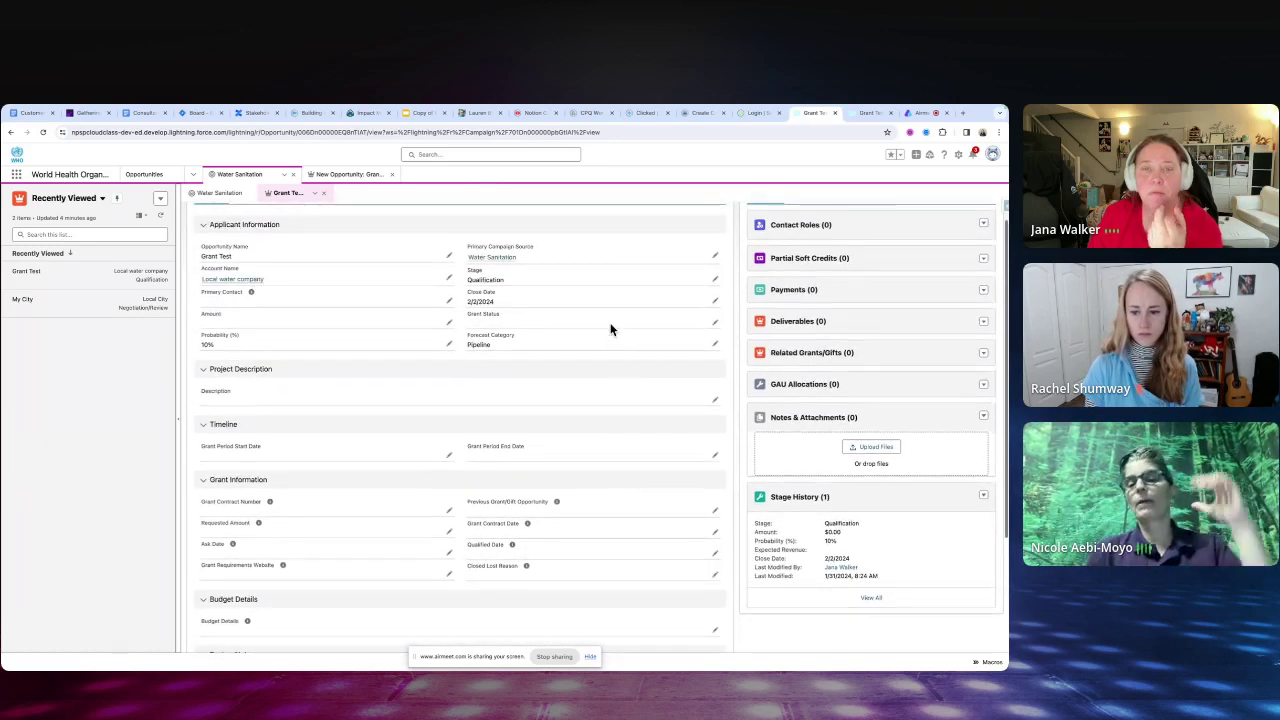
click(714, 326)
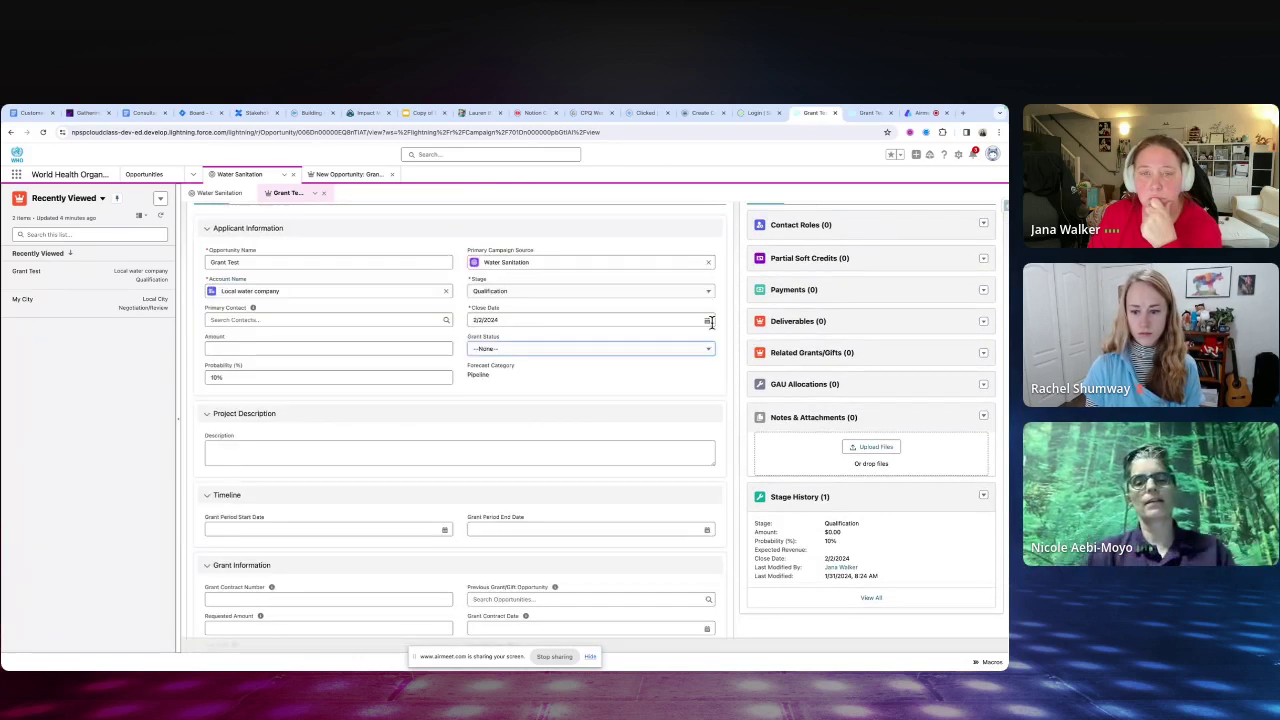
click(689, 357)
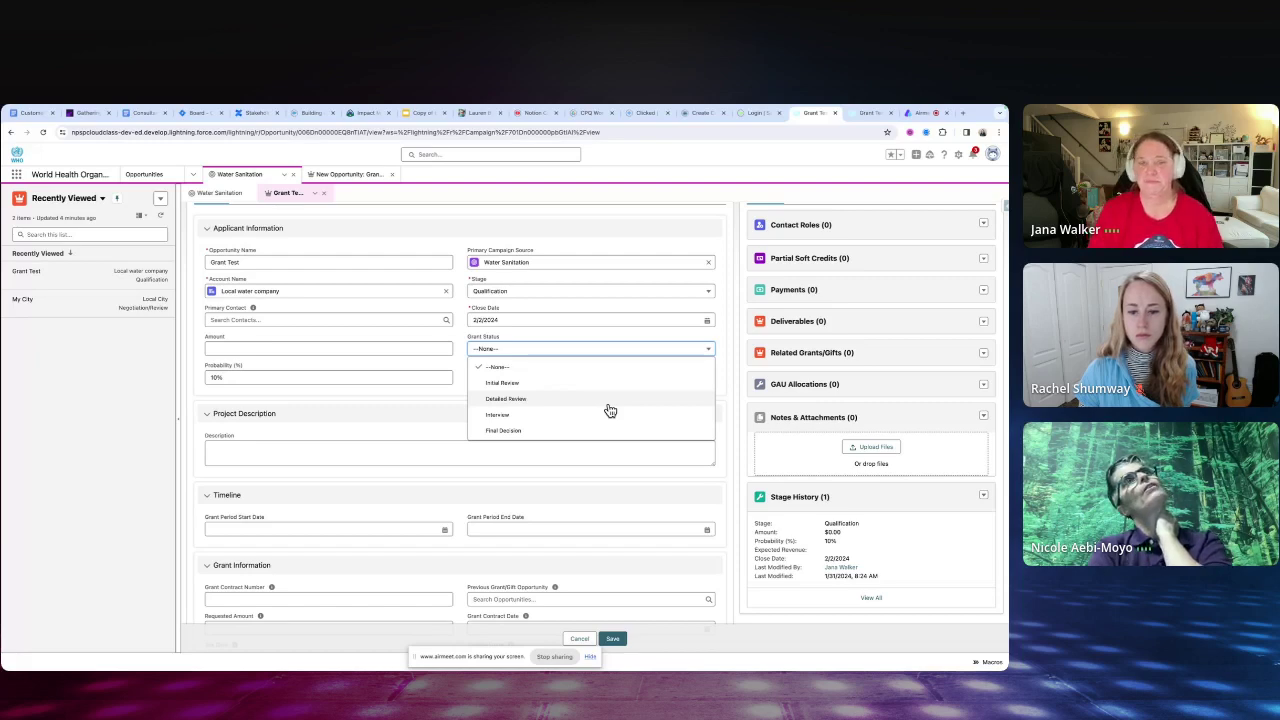
click(556, 657)
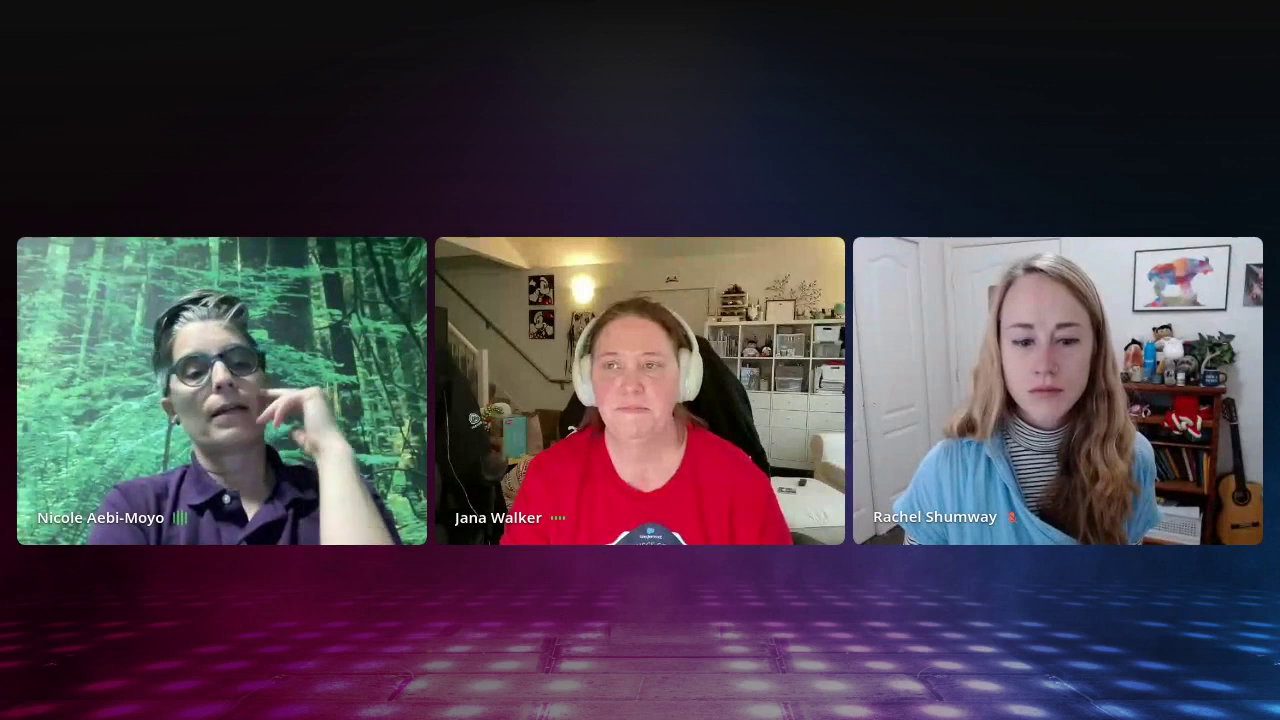
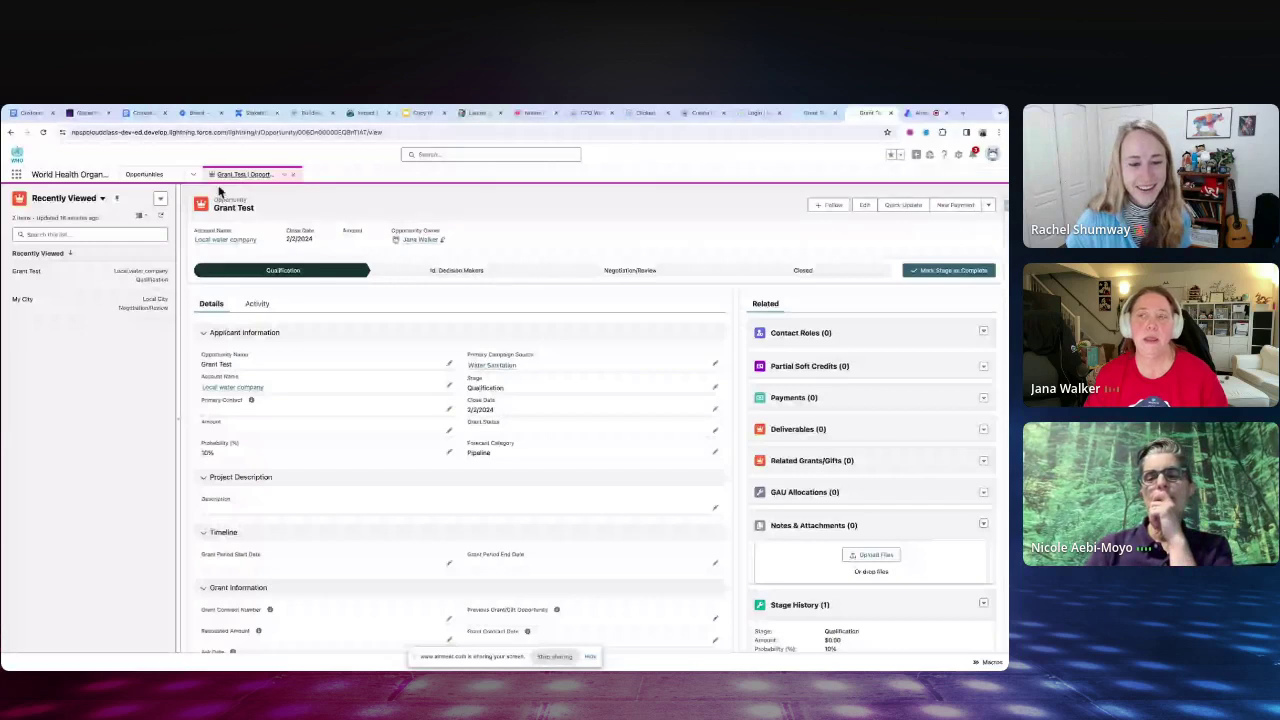
- Find the Opportunity object in Setup's Object Manager and view its record types
click(958, 154)
click(913, 180)
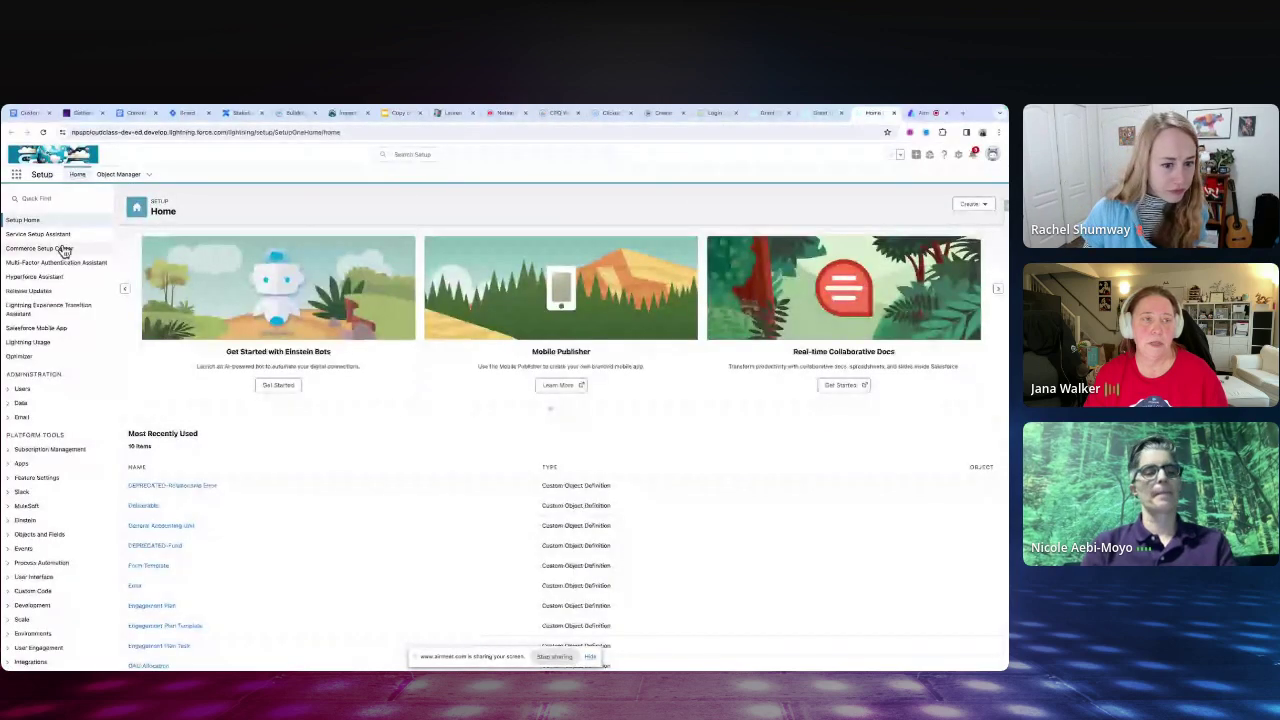
click(118, 174)
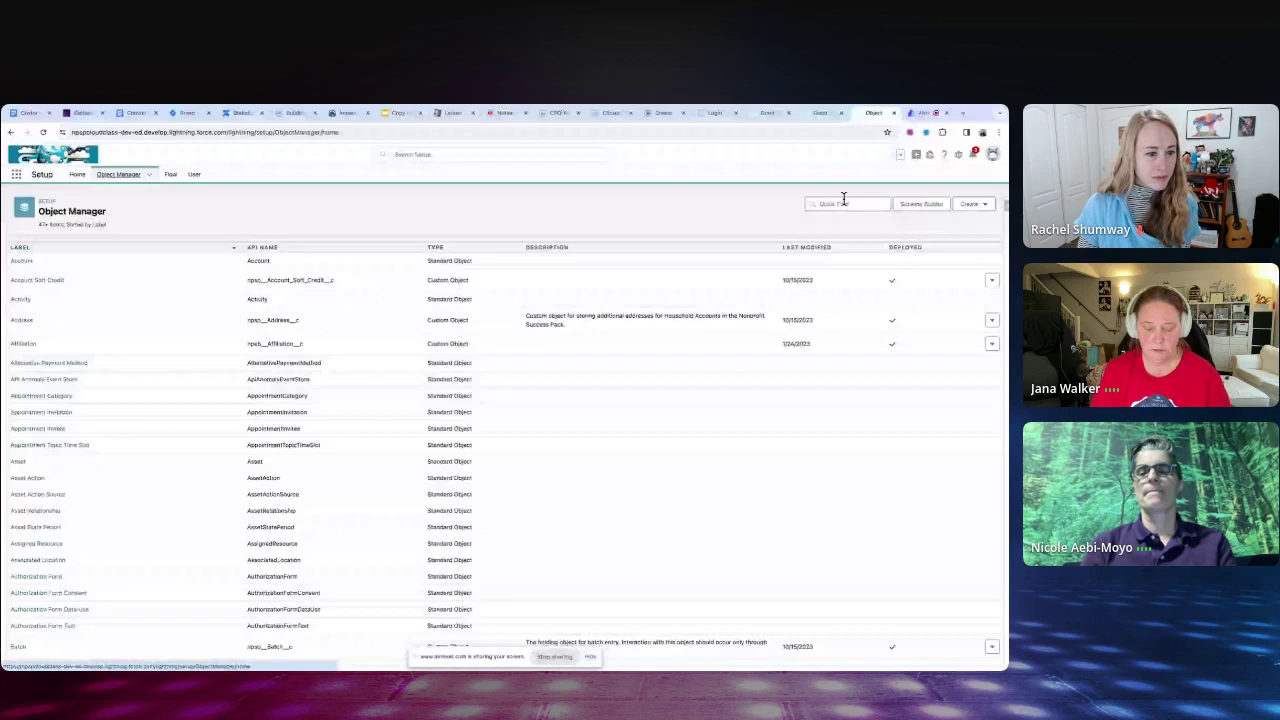
click(843, 203)
text(npsp)
text(r)
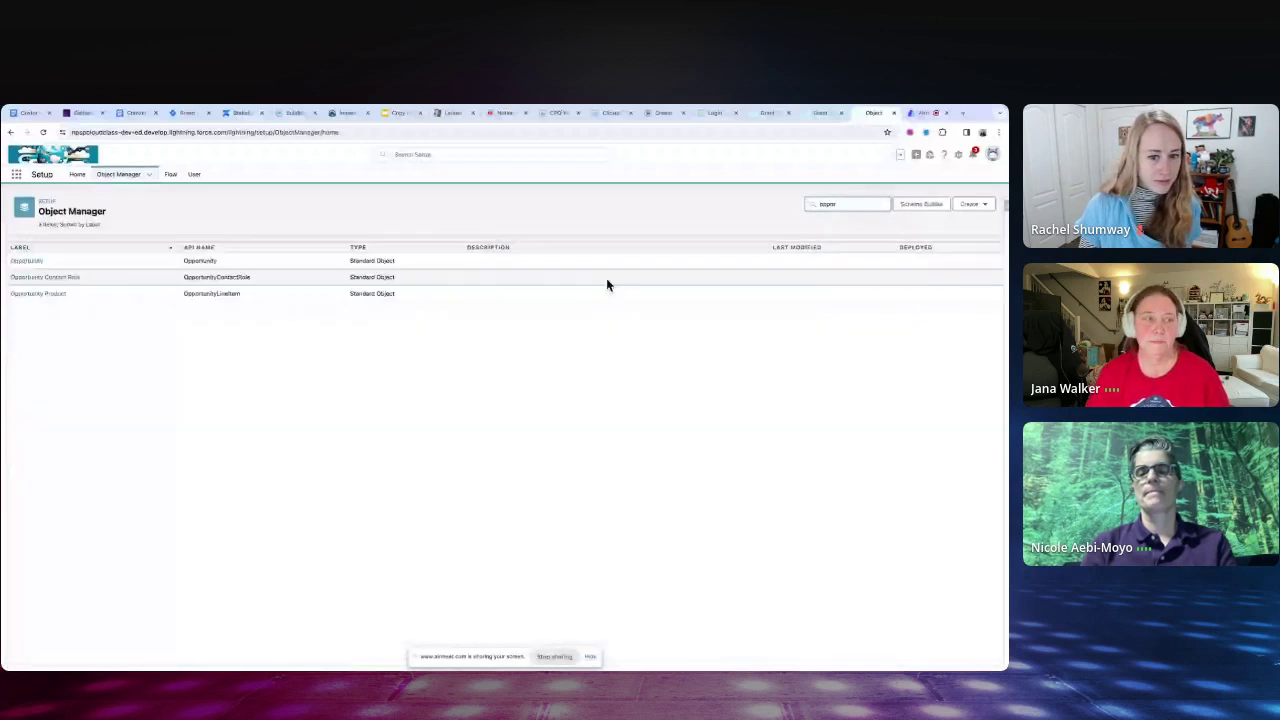
click(35, 263)
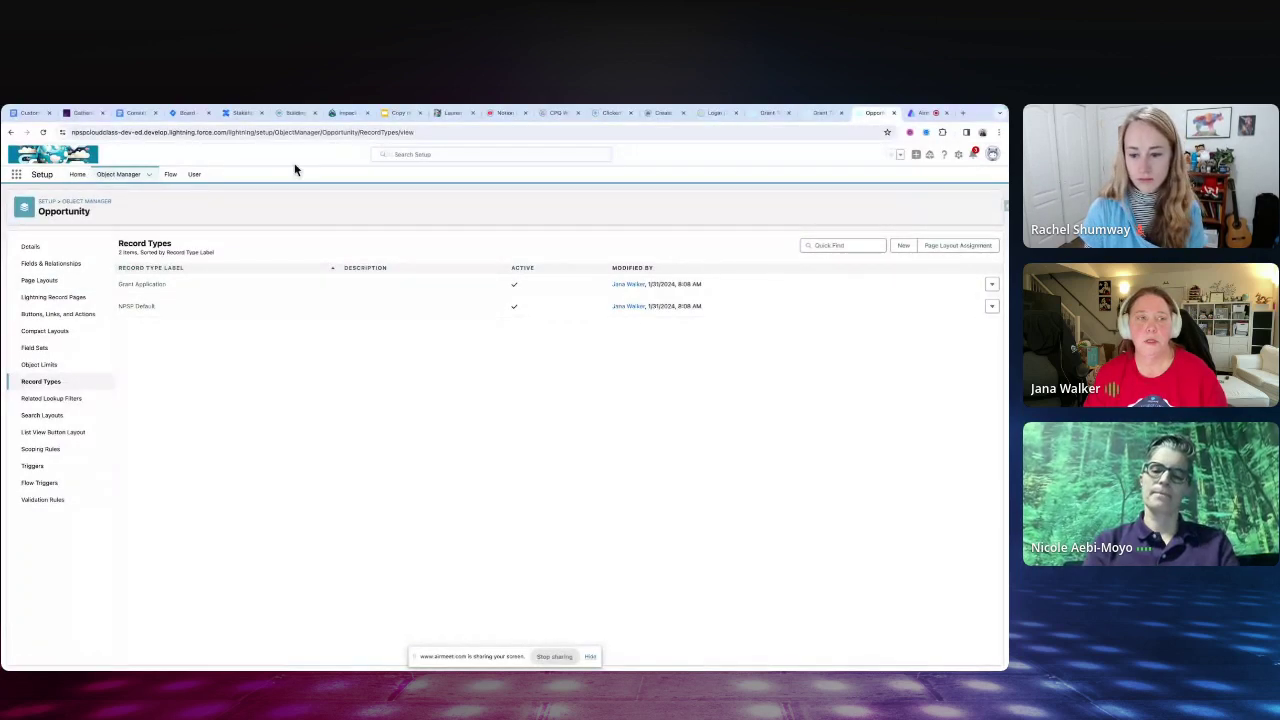
- Return to the World Health Organization app and open the Grant Test record's page in Lightning App Builder
click(16, 174)
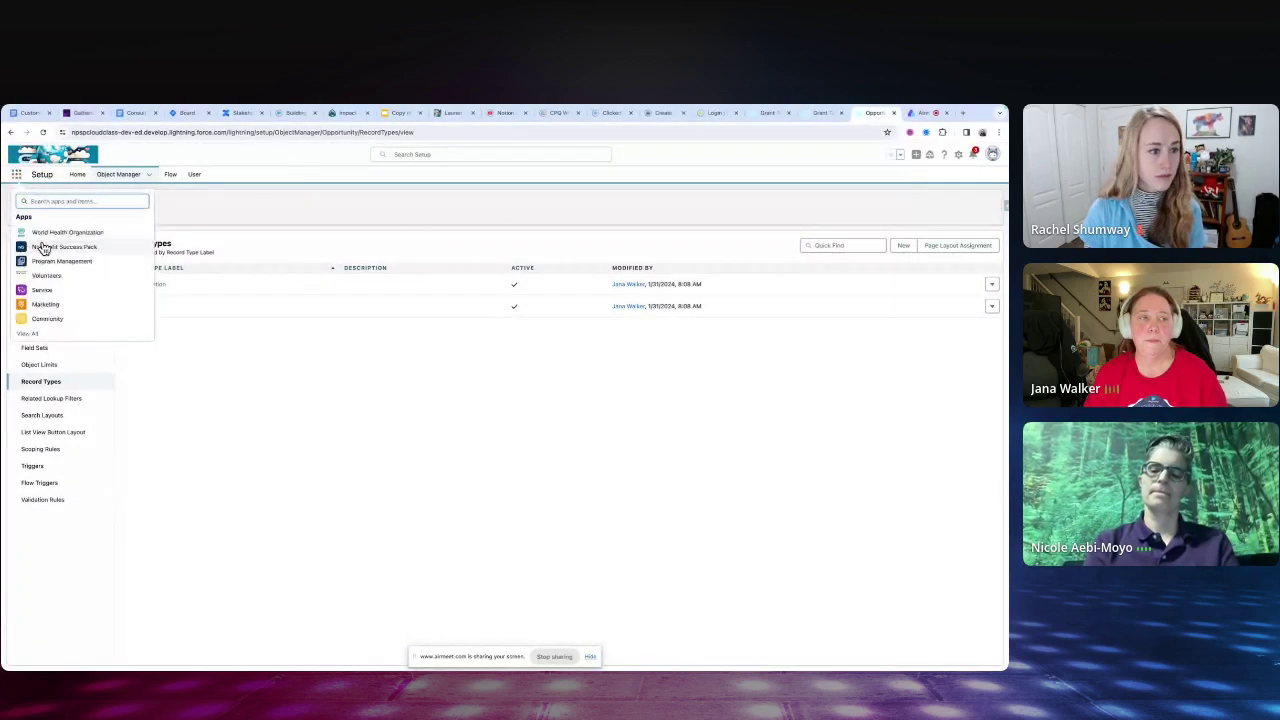
click(47, 235)
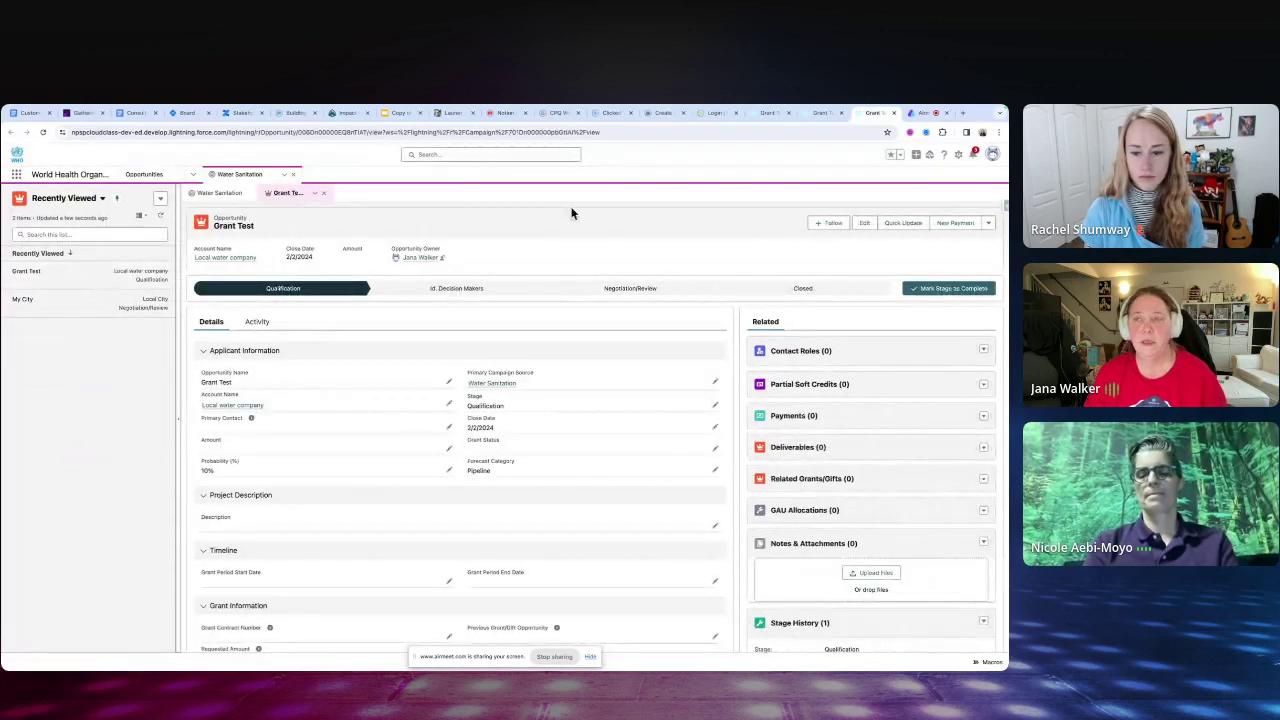
click(959, 157)
click(924, 260)
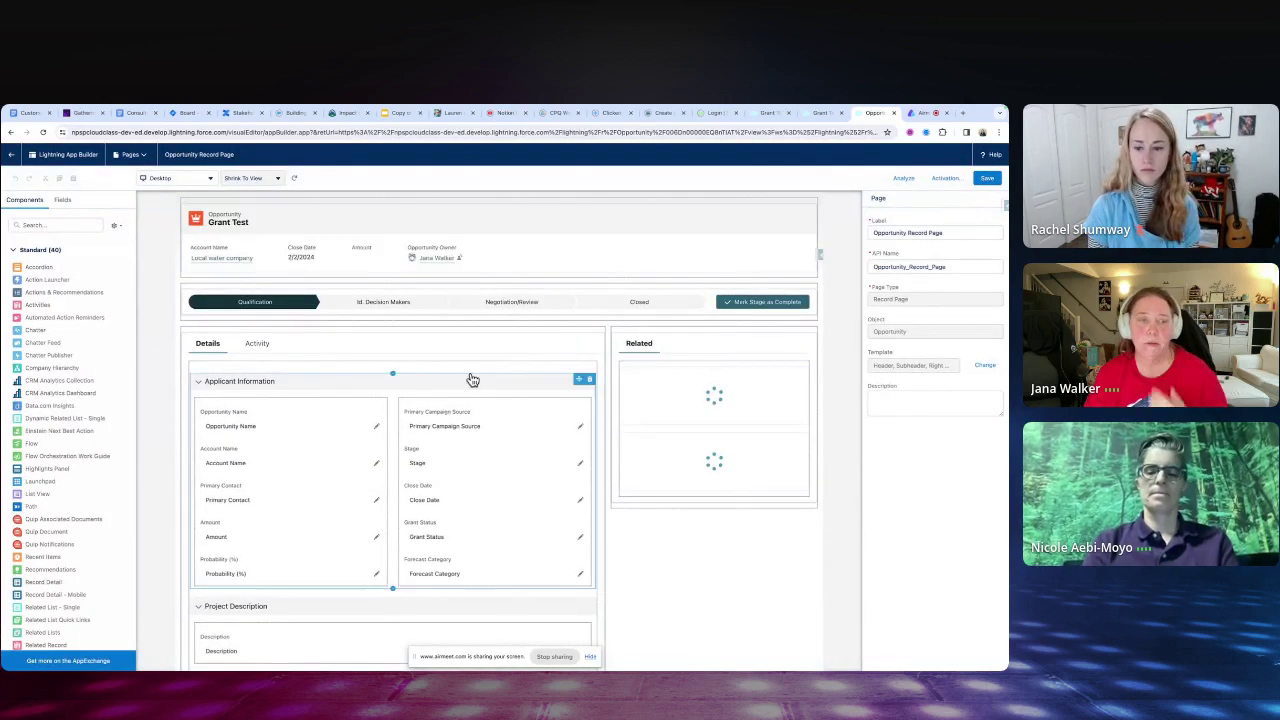
- Select the component holding the Details and Activity tabs and display the fields available for the page
click(236, 371)
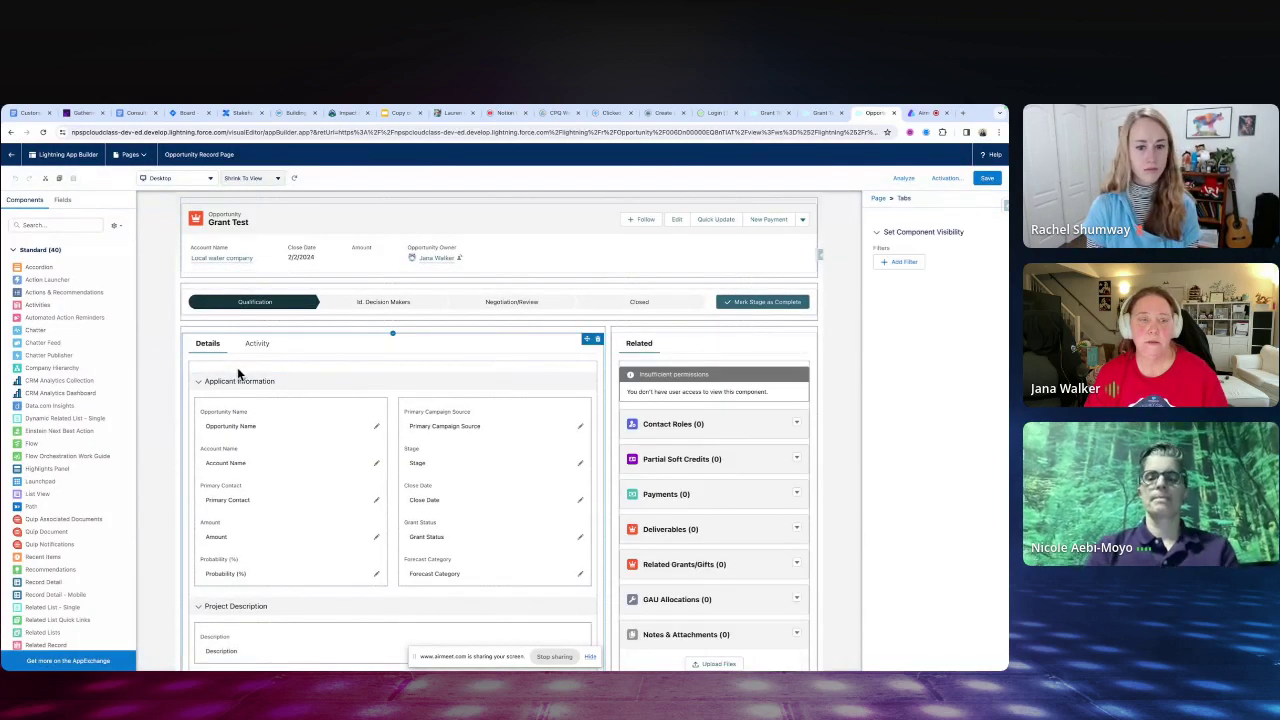
click(379, 380)
click(352, 370)
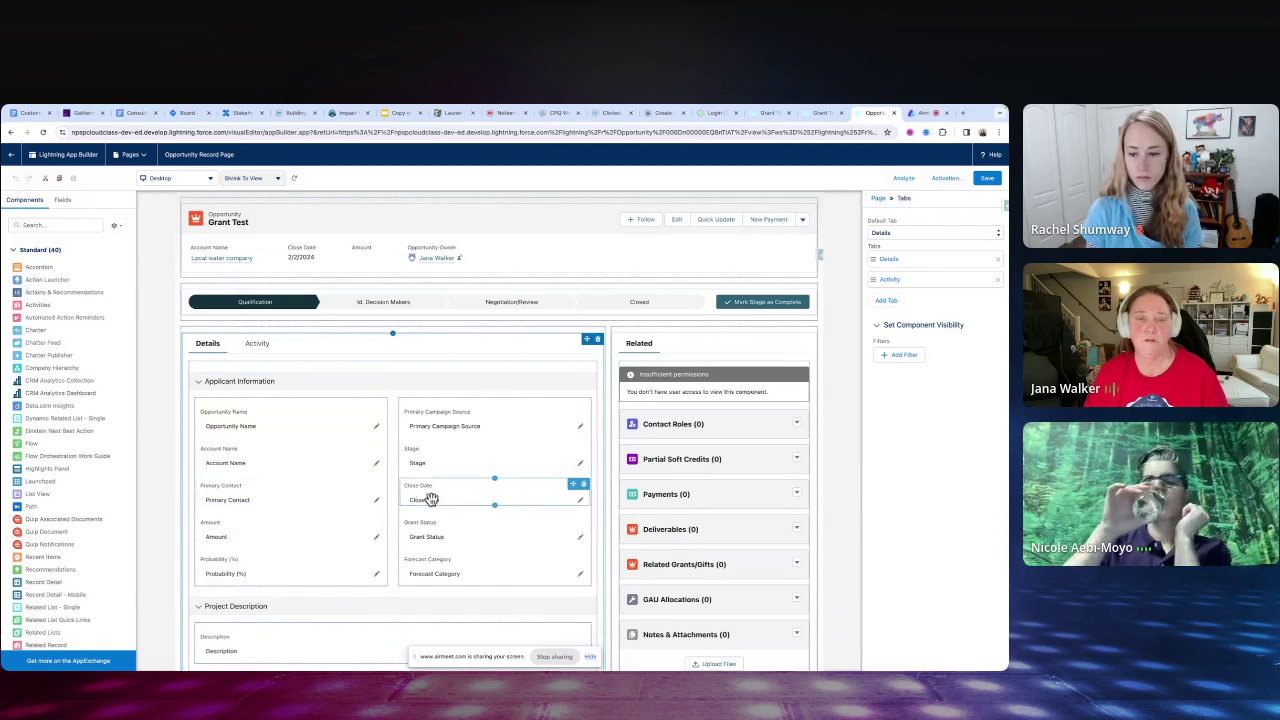
scroll(425, 480, down, 1)
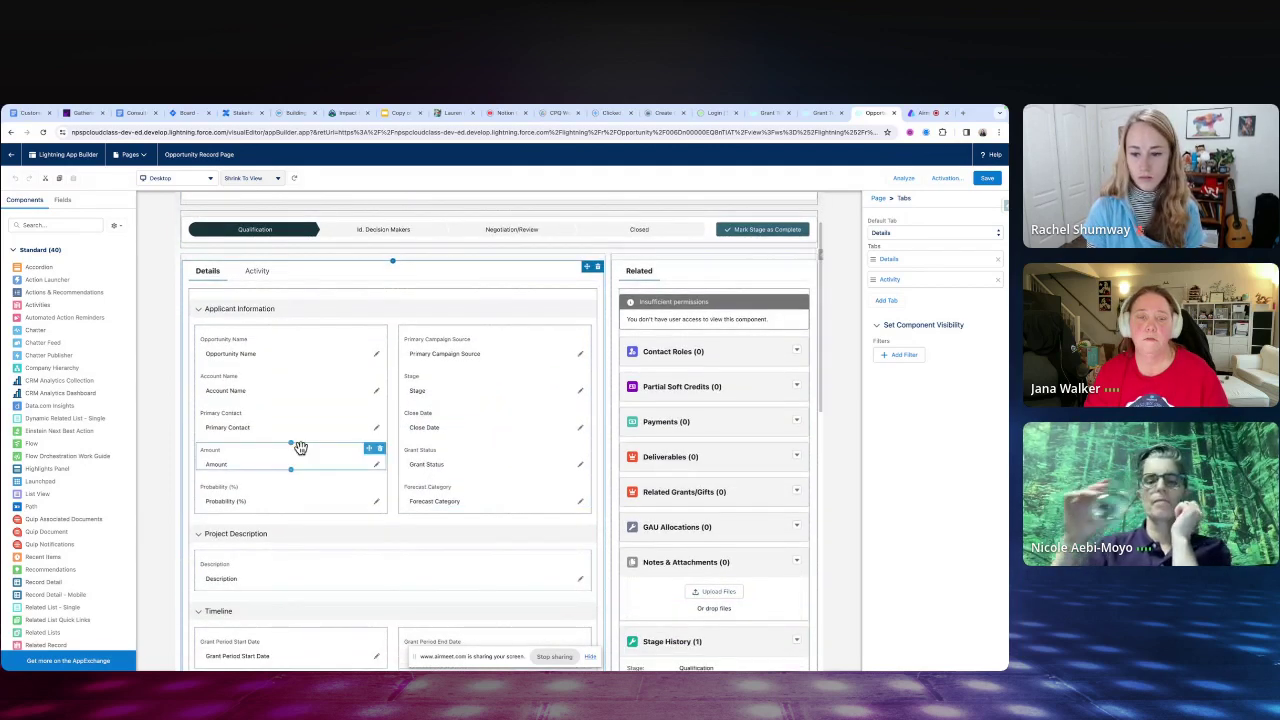
scroll(347, 452, down, 1)
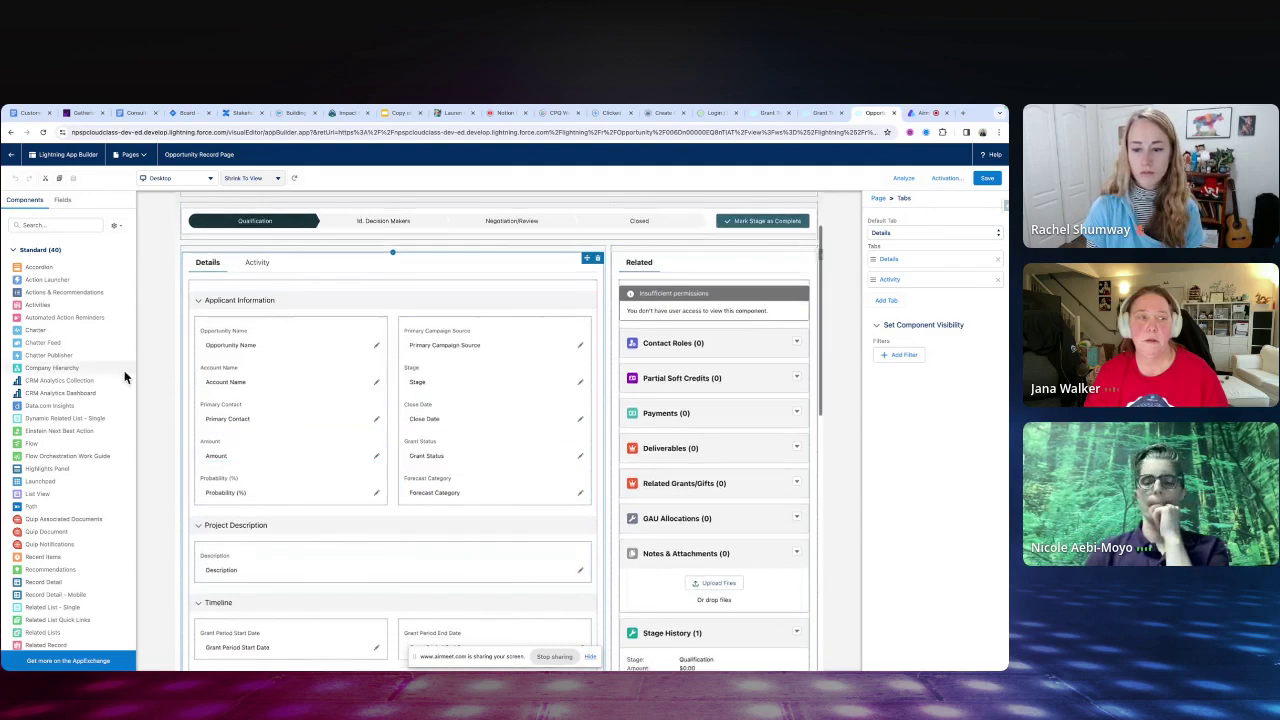
click(62, 200)
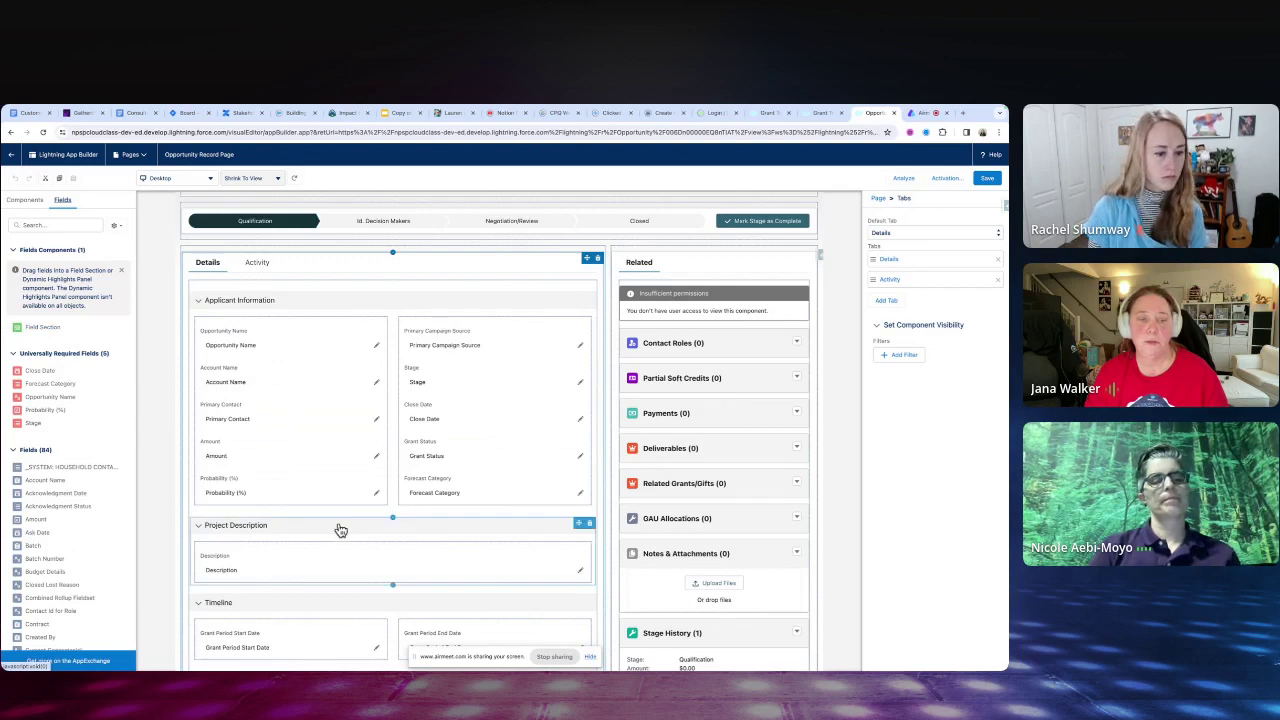
- Examine the page's field sections from Applicant Information through Review Notes
scroll(340, 530, down, 1)
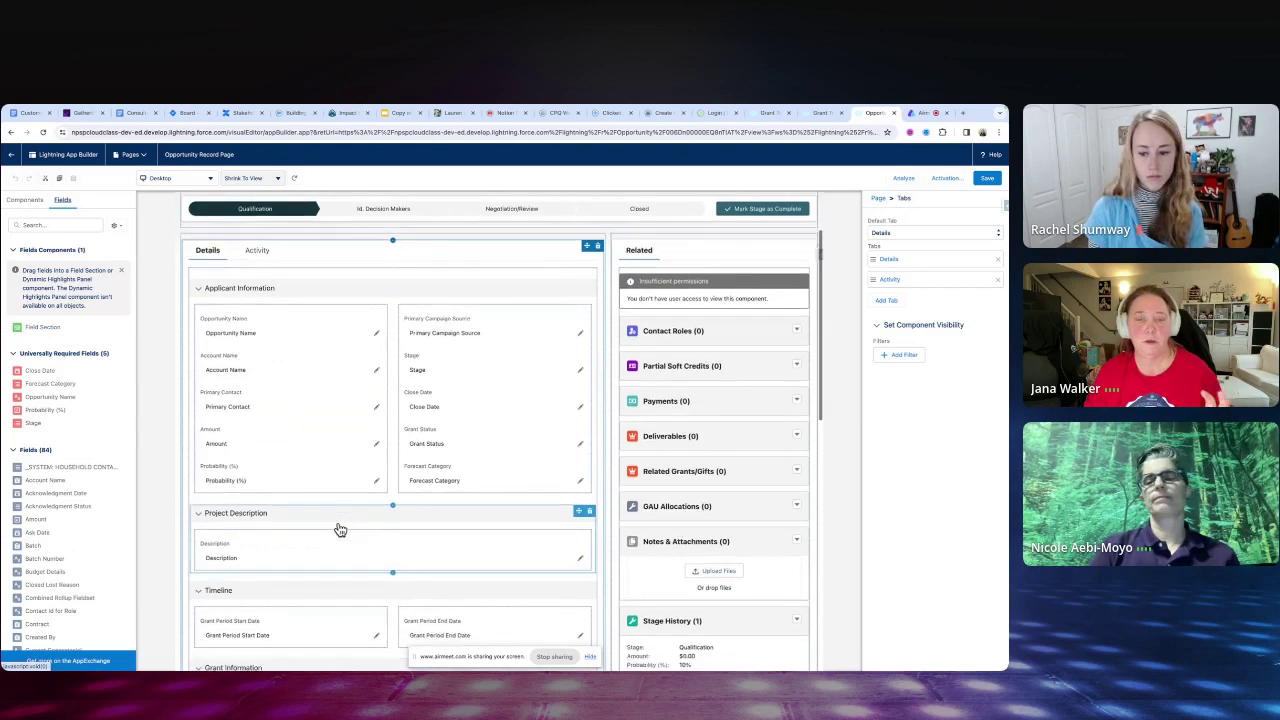
scroll(340, 530, down, 1)
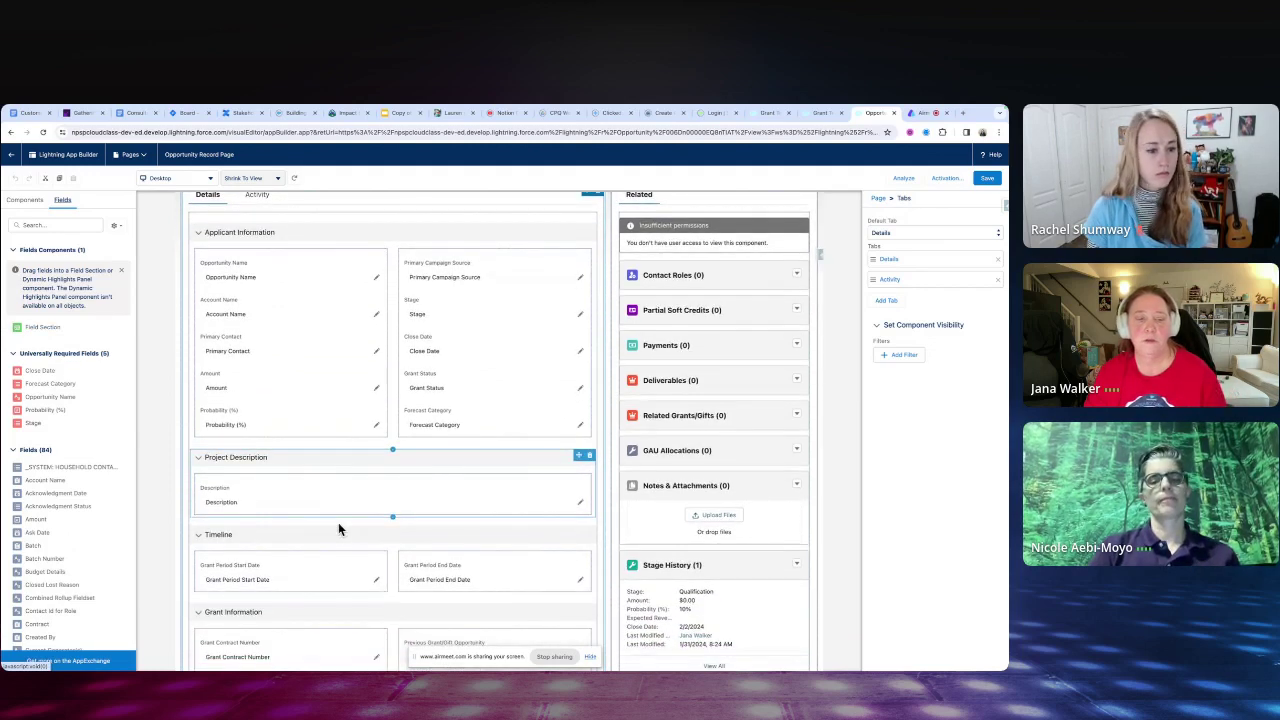
scroll(338, 529, down, 2)
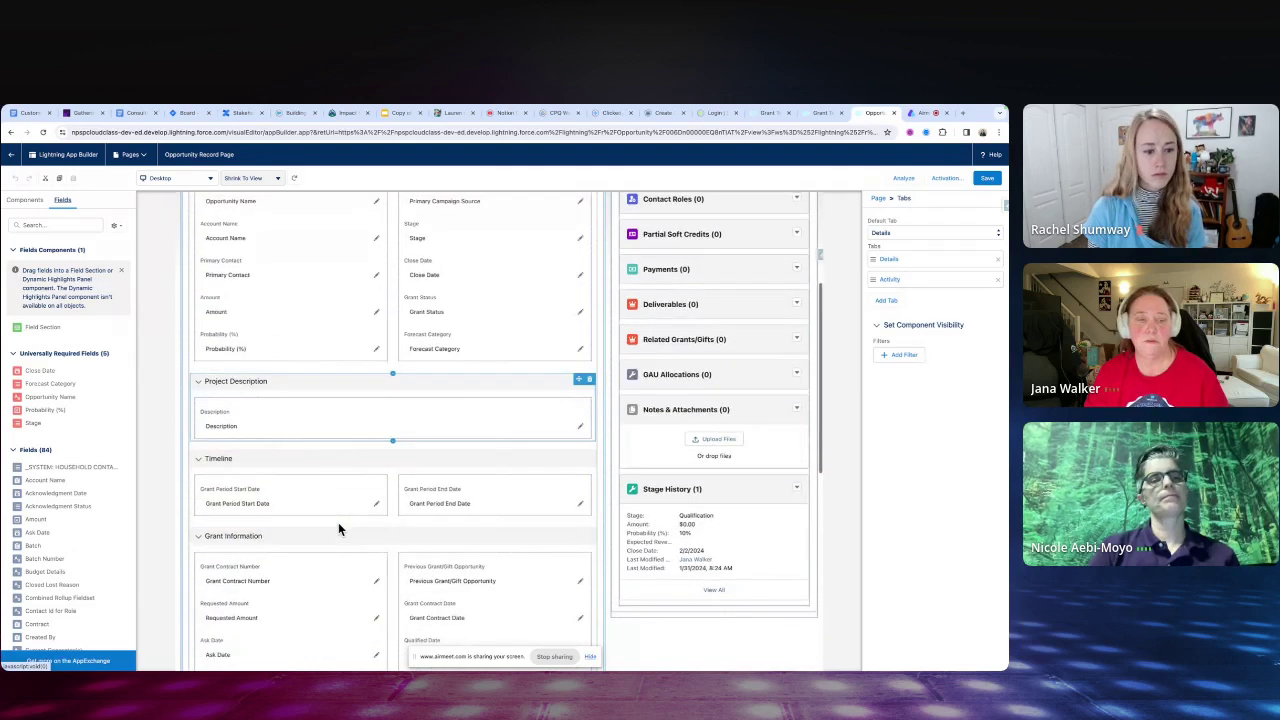
scroll(338, 529, down, 1)
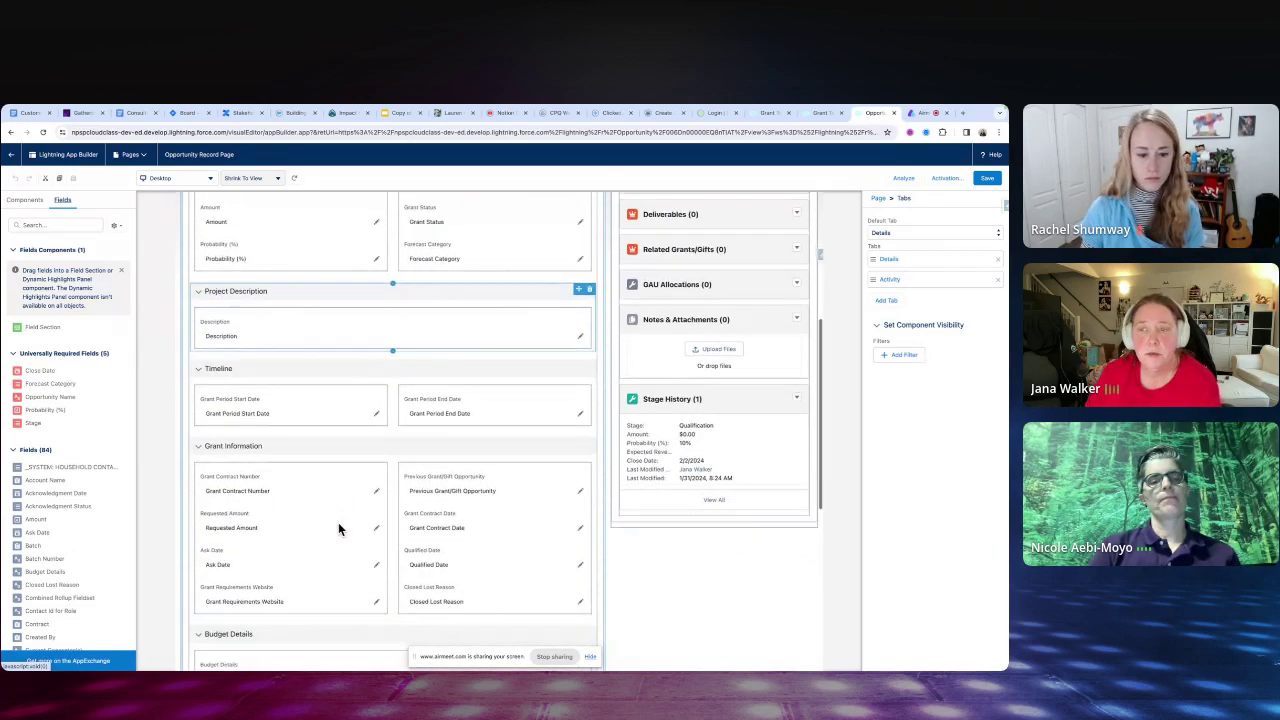
scroll(338, 527, down, 1)
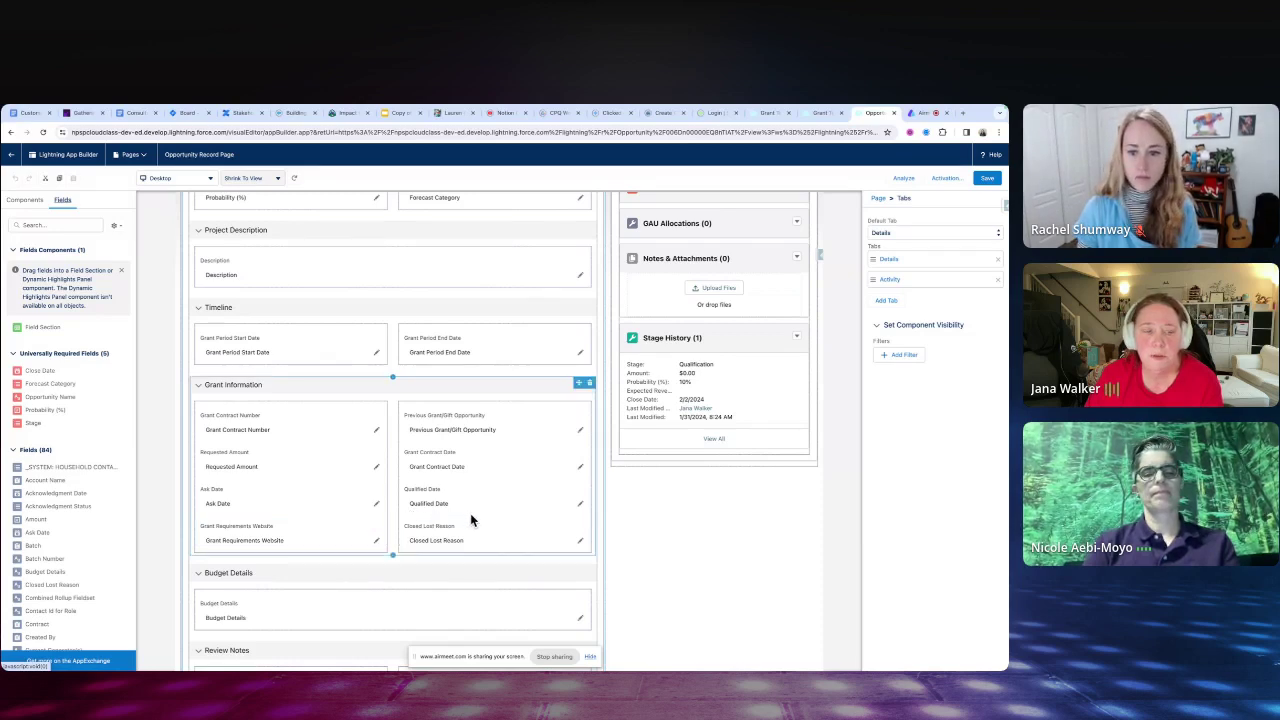
scroll(470, 513, down, 1)
scroll(470, 513, down, 1)
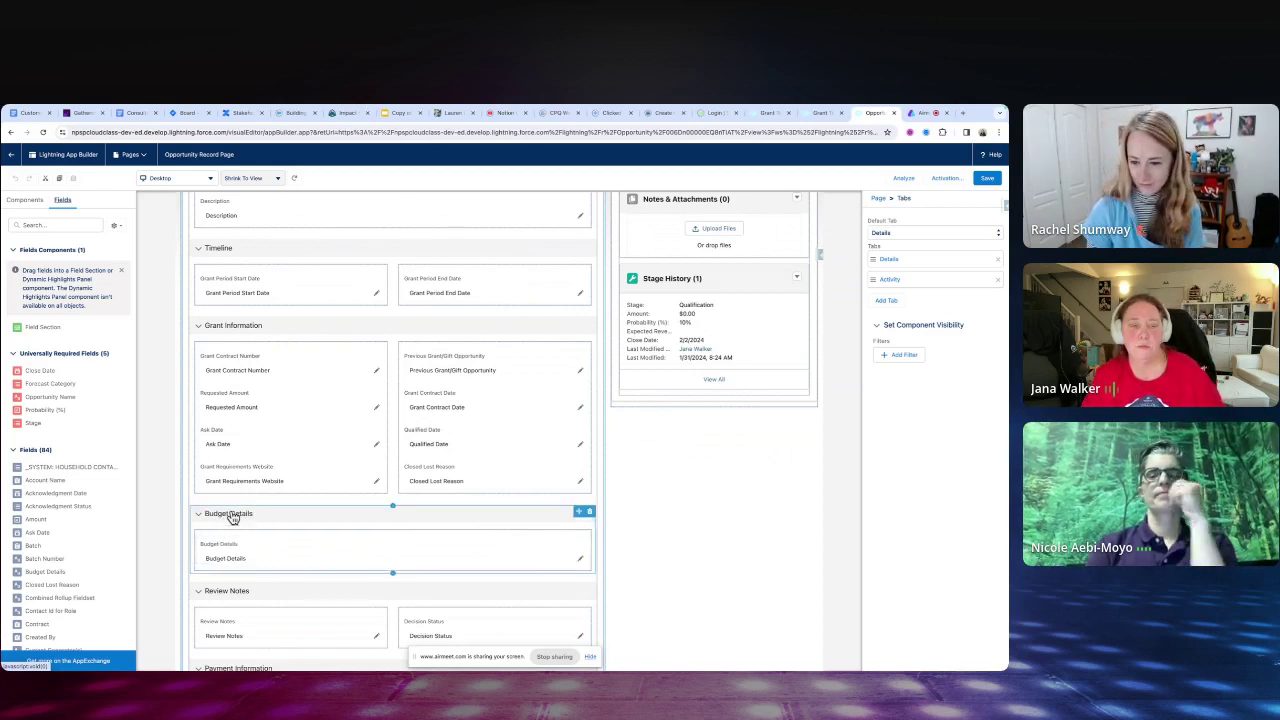
- Select the Budget Details field section to view its properties, then collapse and expand it
click(232, 517)
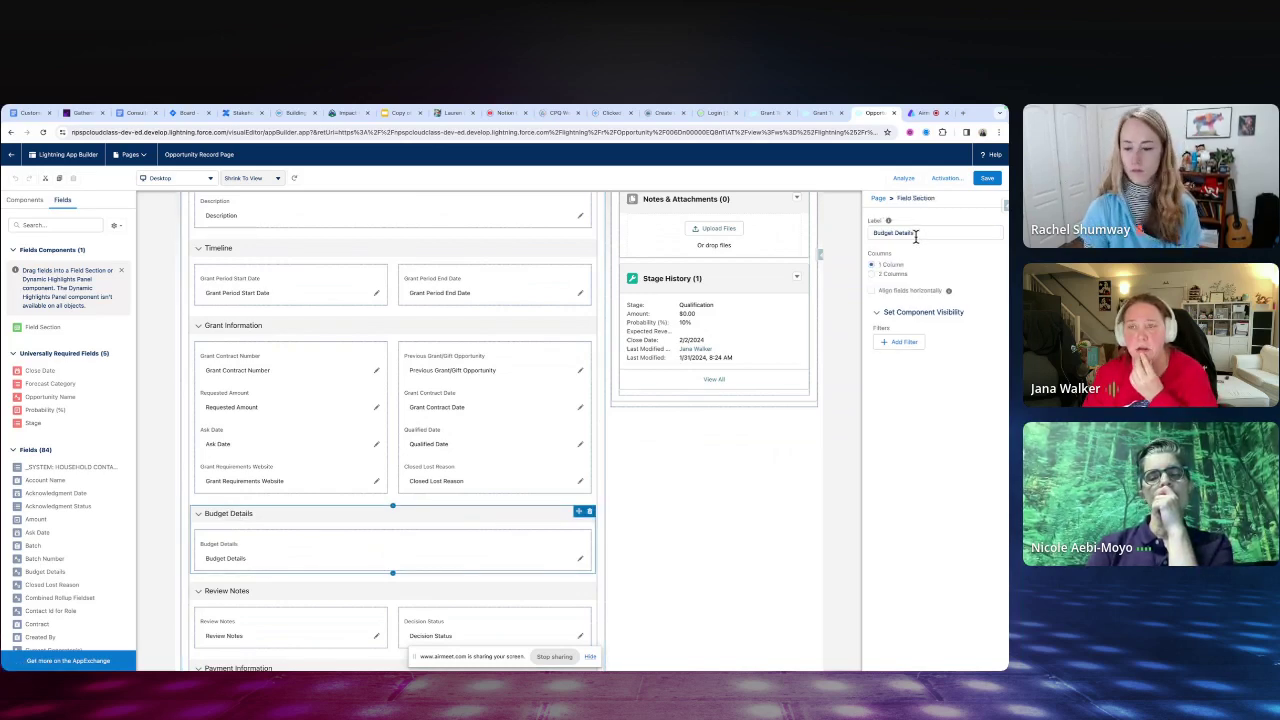
click(385, 515)
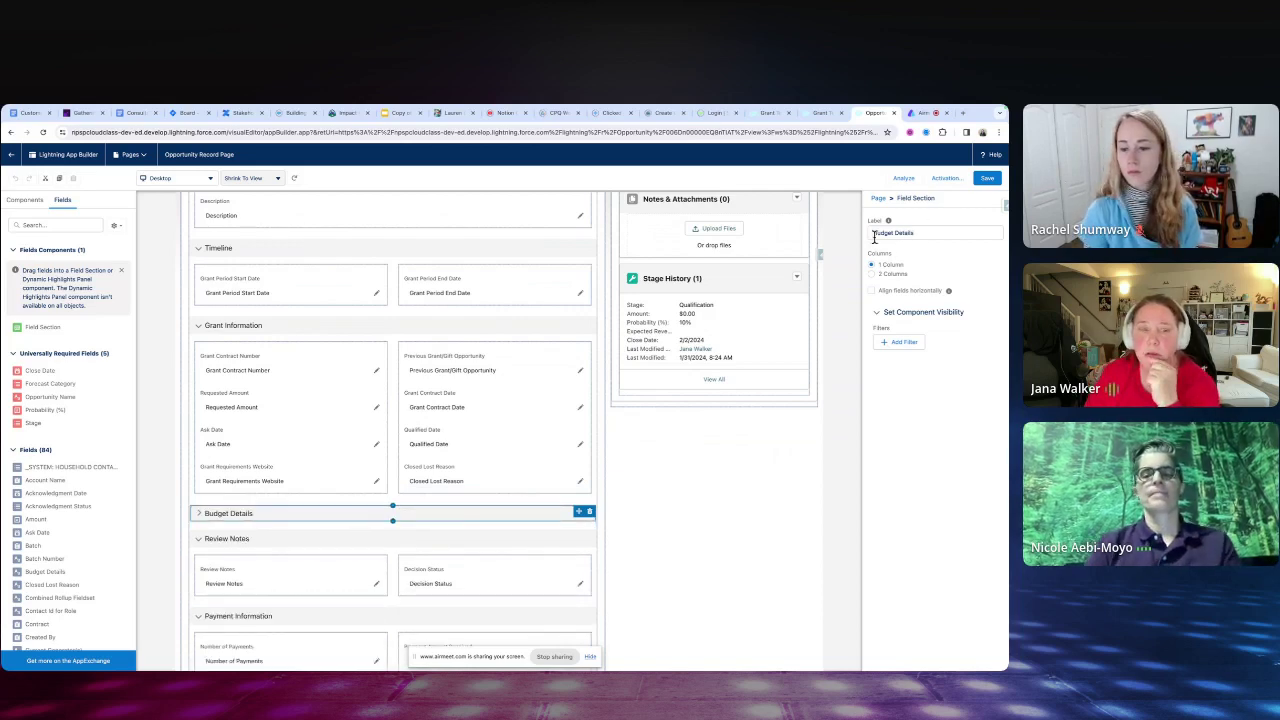
click(201, 515)
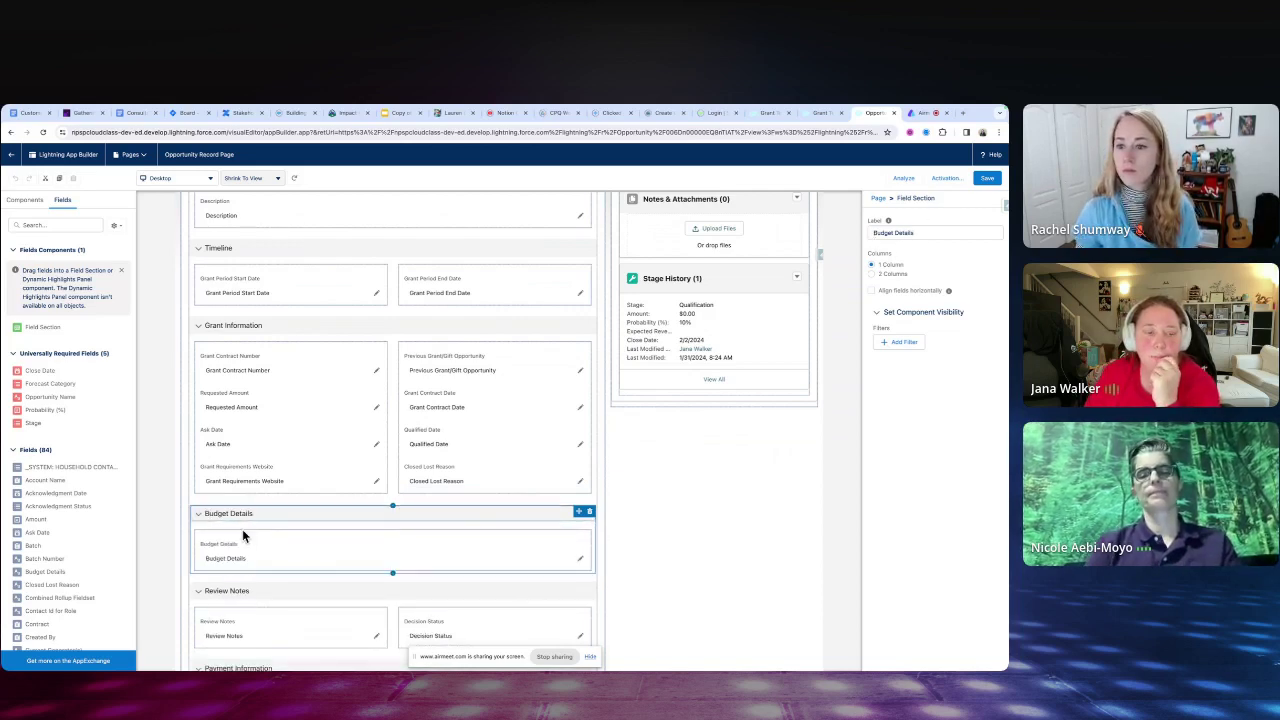
- Examine the remaining field sections through System Information and go back up to Applicant Information
scroll(246, 532, down, 2)
scroll(250, 535, down, 2)
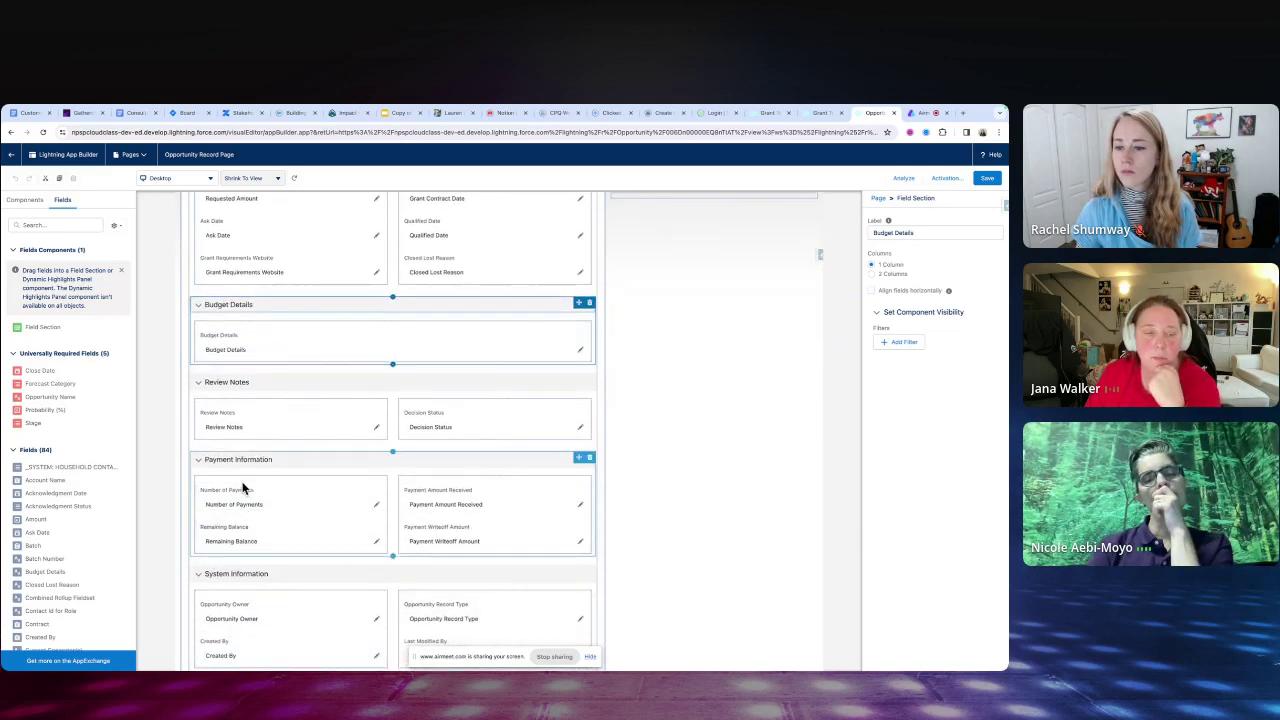
scroll(241, 574, down, 2)
scroll(240, 575, up, 5)
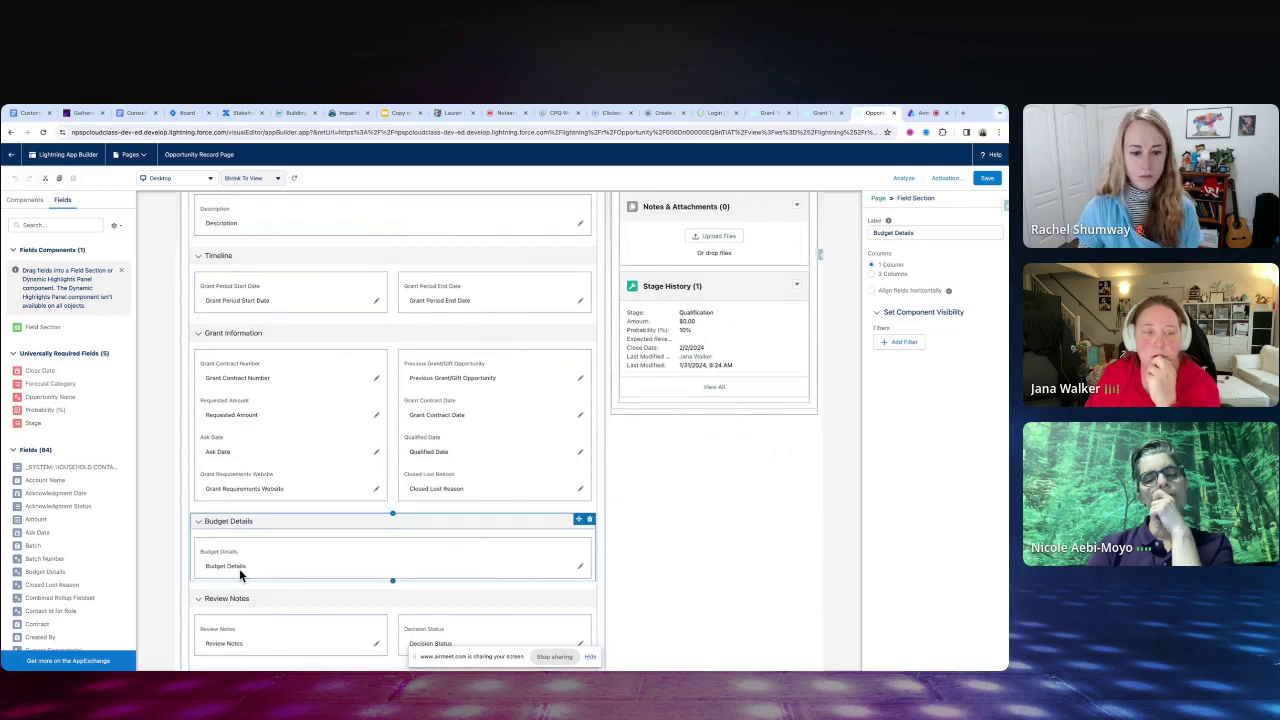
scroll(255, 485, up, 2)
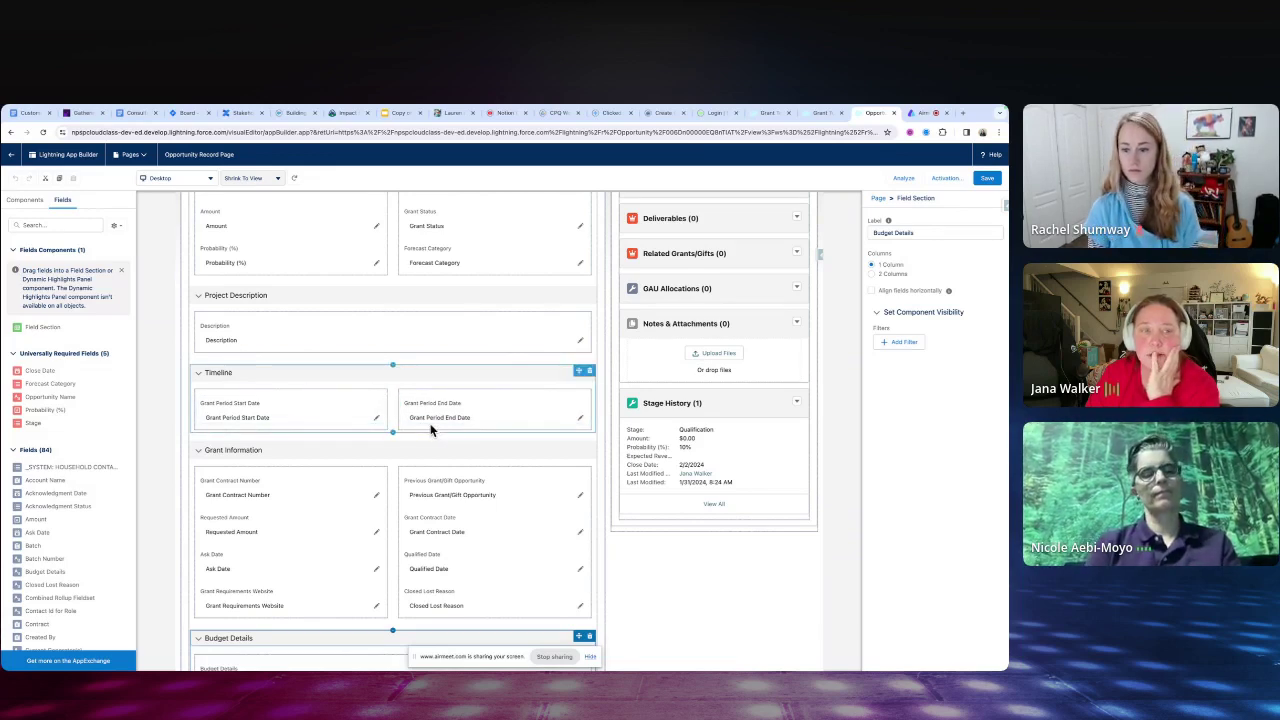
scroll(432, 430, up, 1)
scroll(432, 430, up, 4)
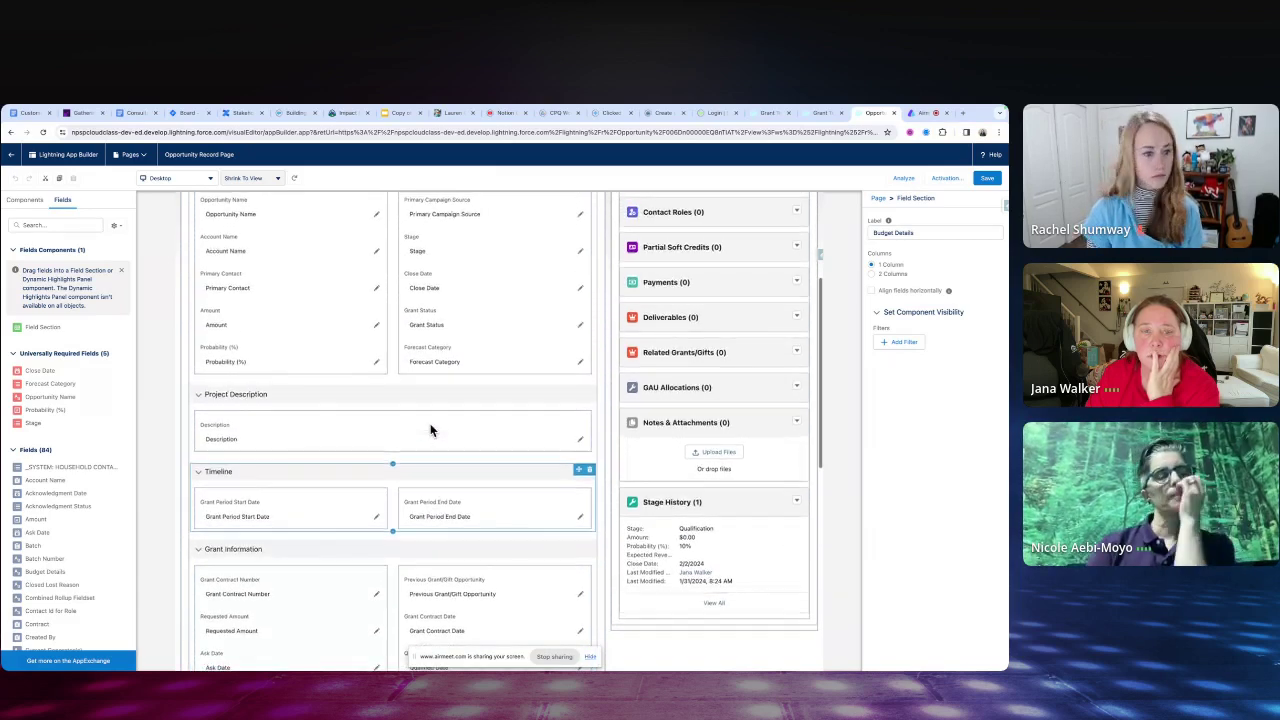
scroll(431, 430, up, 1)
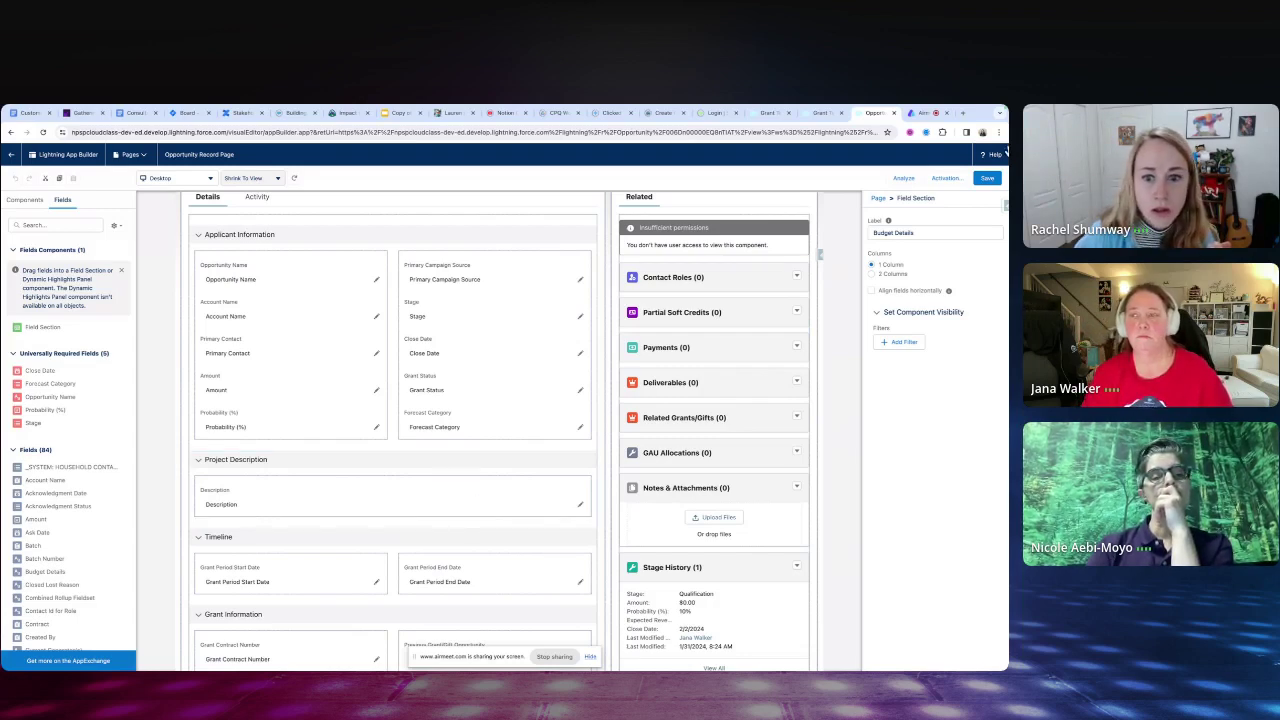
- Save the Opportunity Record Page and return to the Opportunities list with the Grant Test record open
click(987, 178)
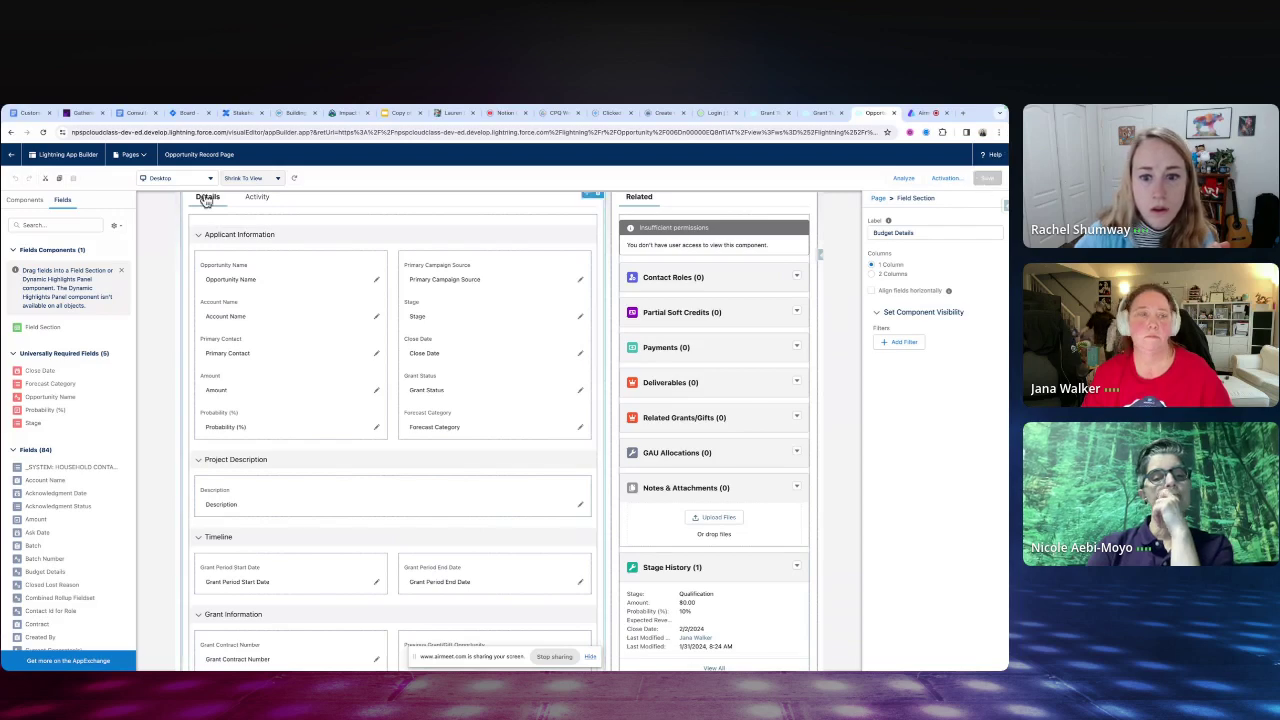
click(11, 154)
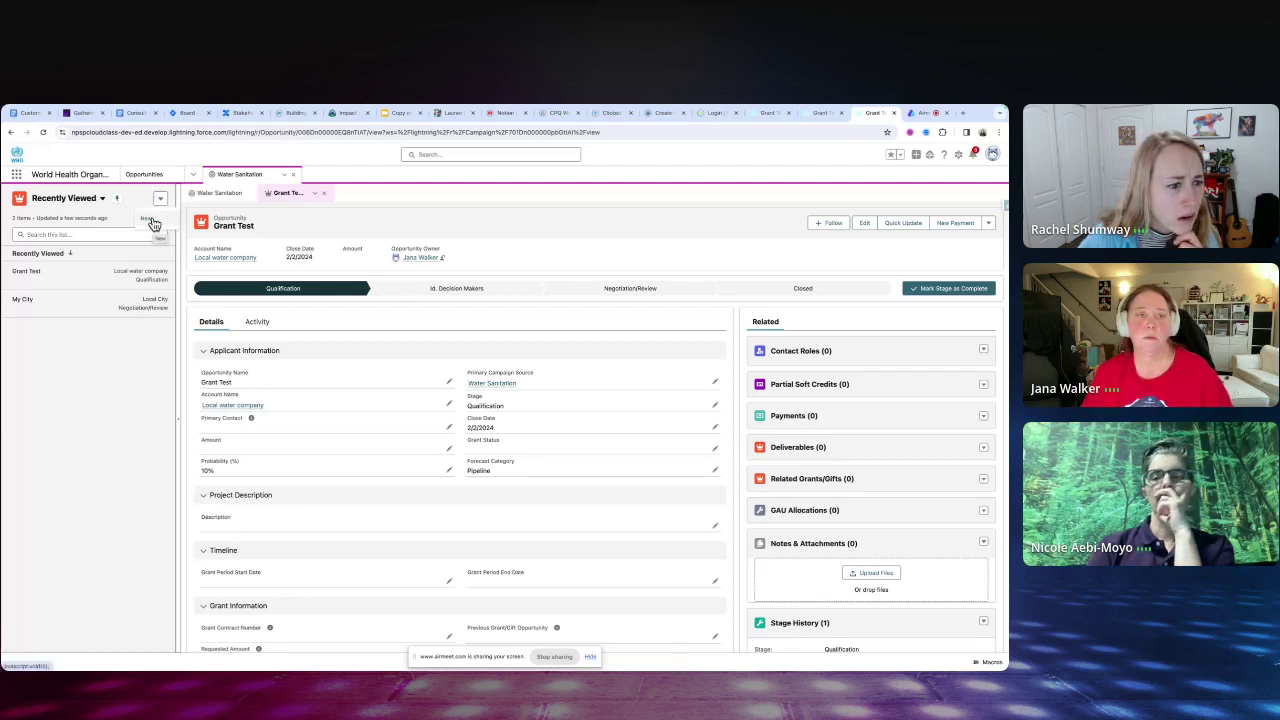
click(193, 175)
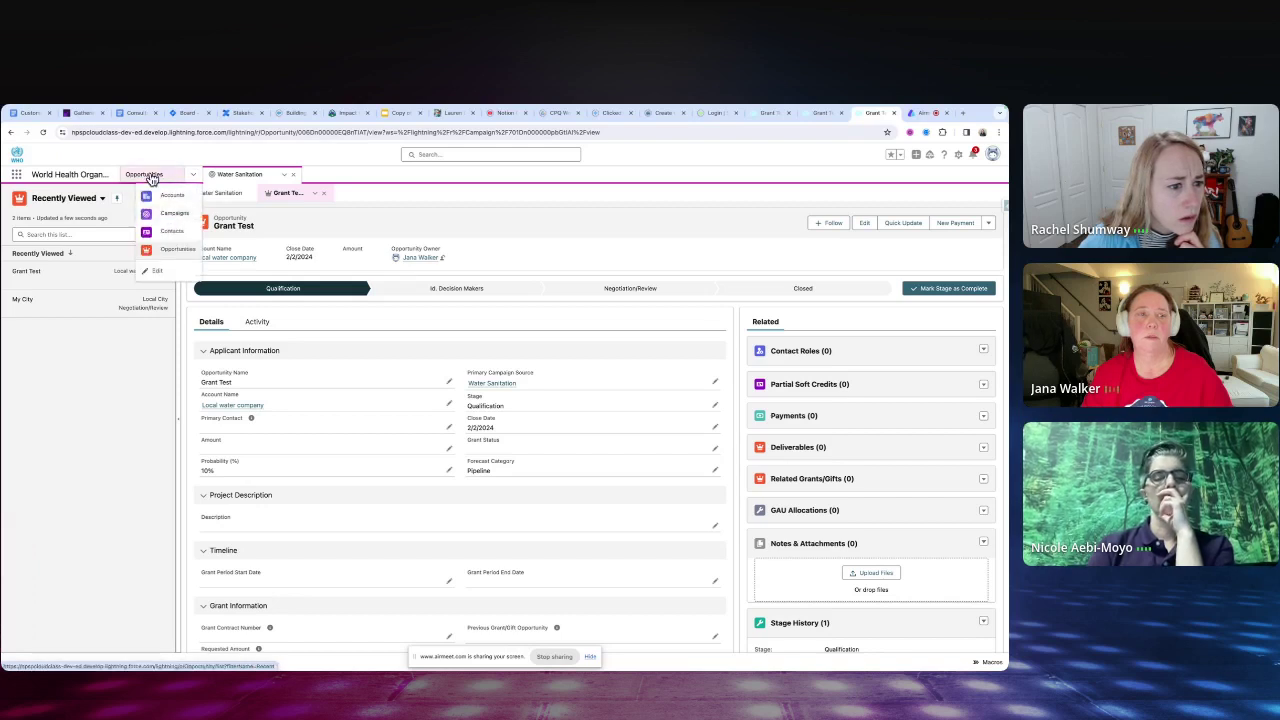
click(166, 250)
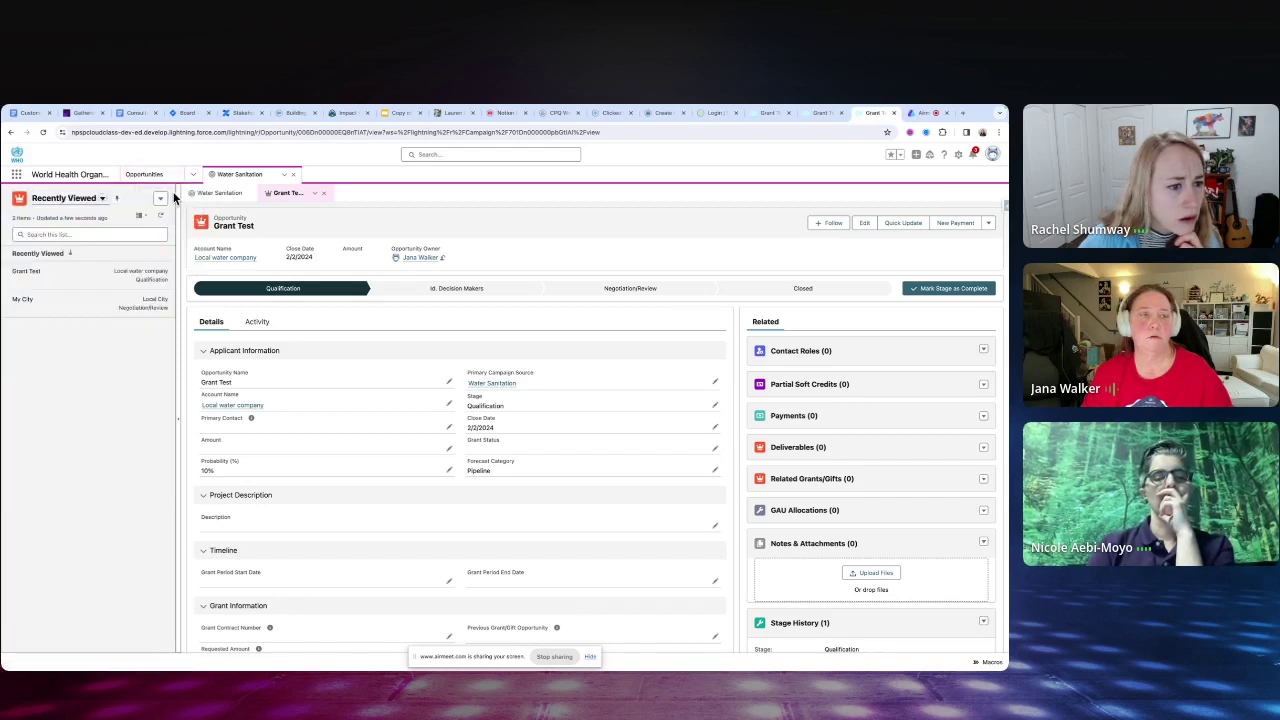
- Open a new opportunity form for the Grant Application record type, then return to the Grant Test record
click(161, 200)
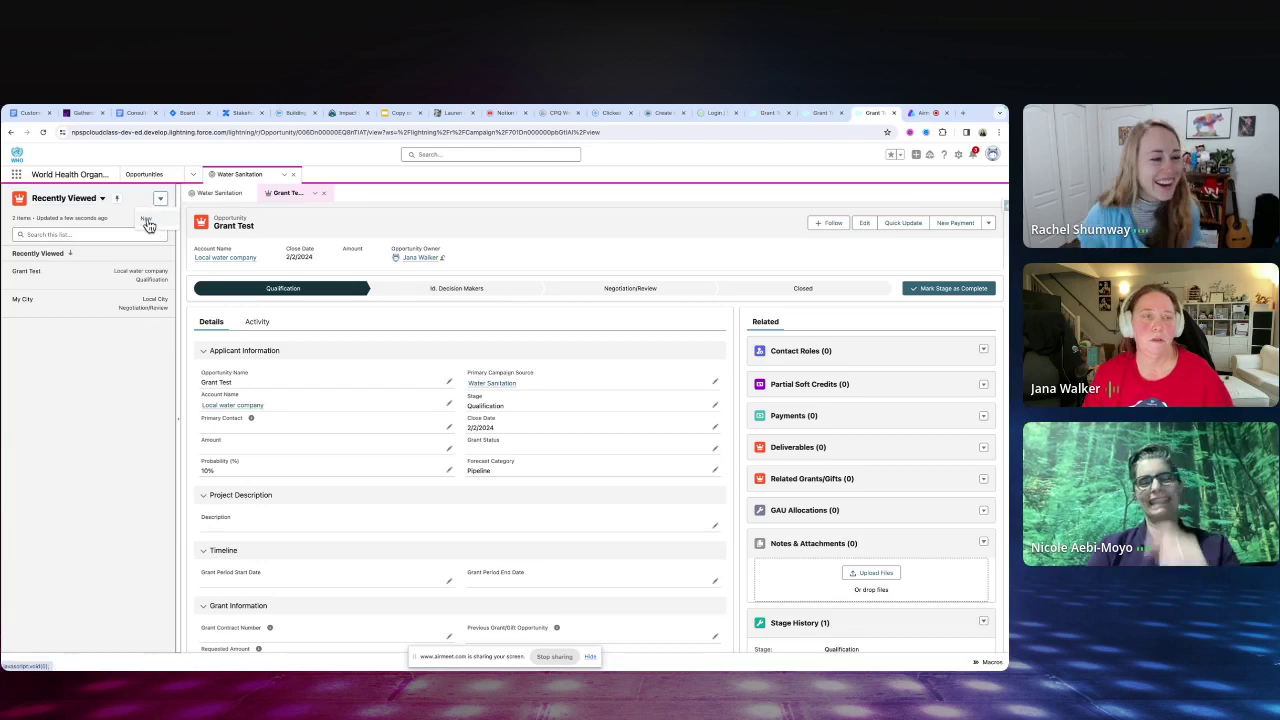
click(150, 219)
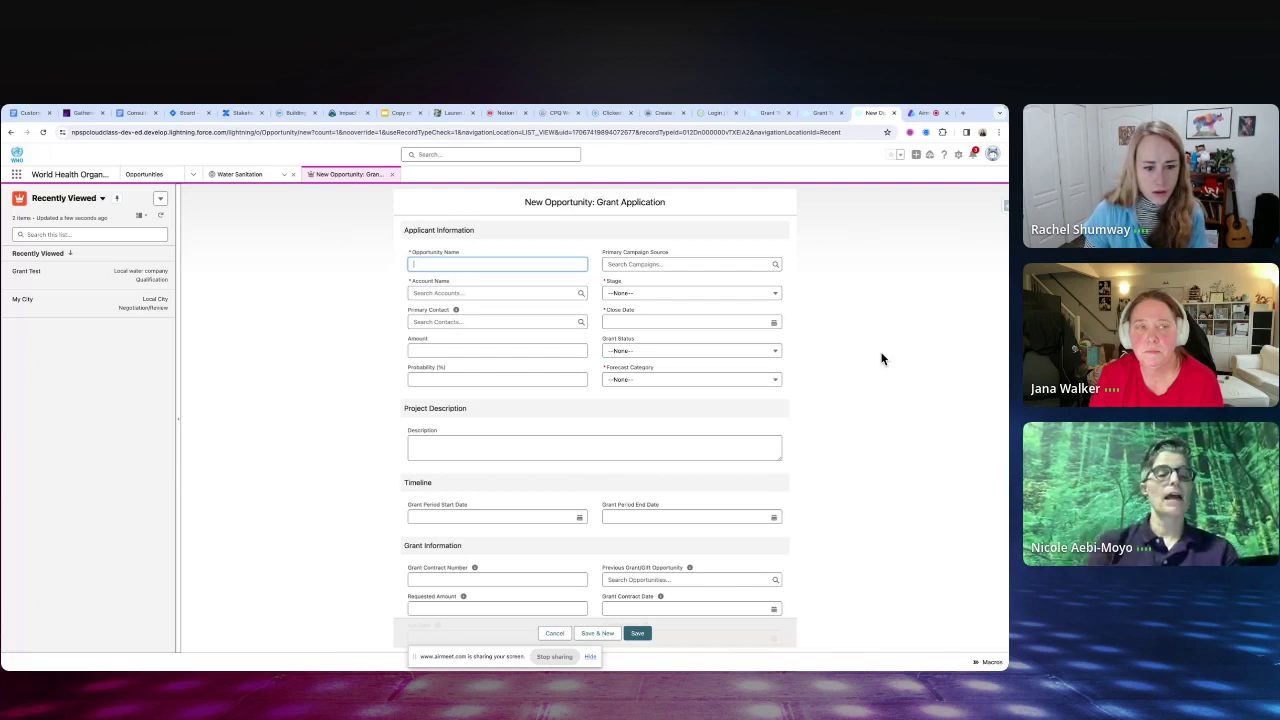
click(243, 175)
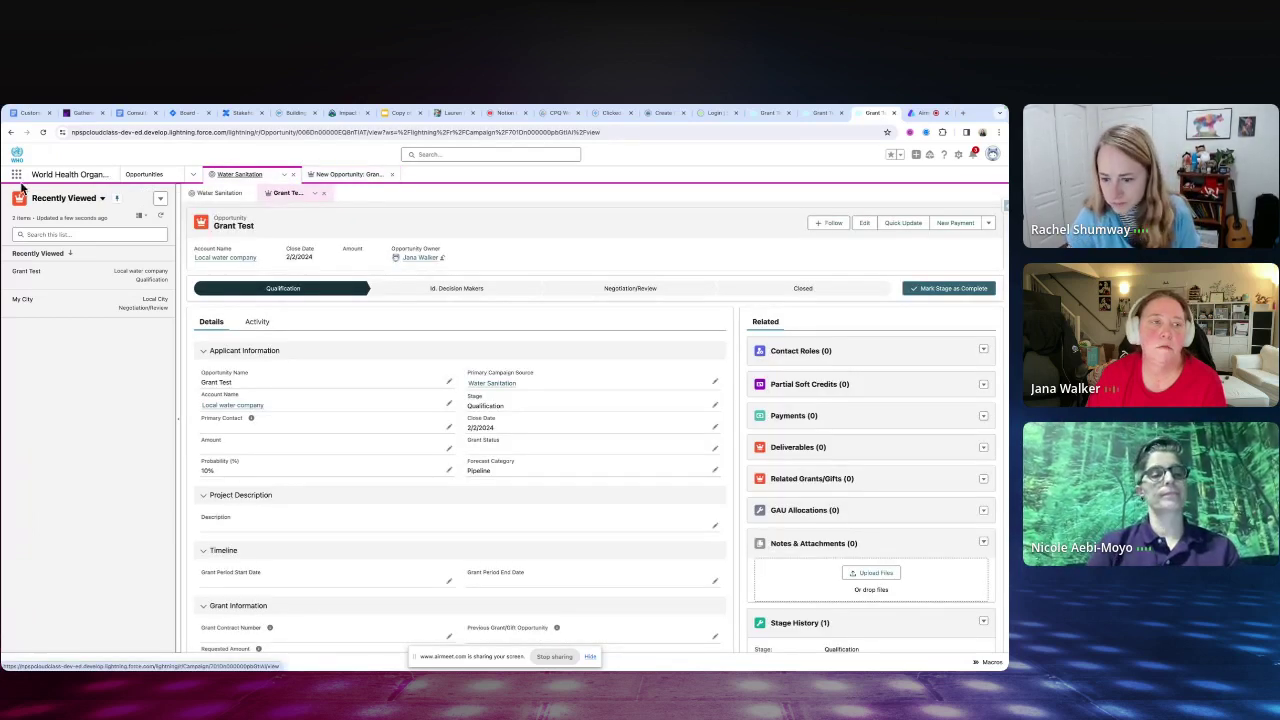
- Switch the list to Campaigns and open the Water Sanitation campaign to view its related opportunities
click(193, 174)
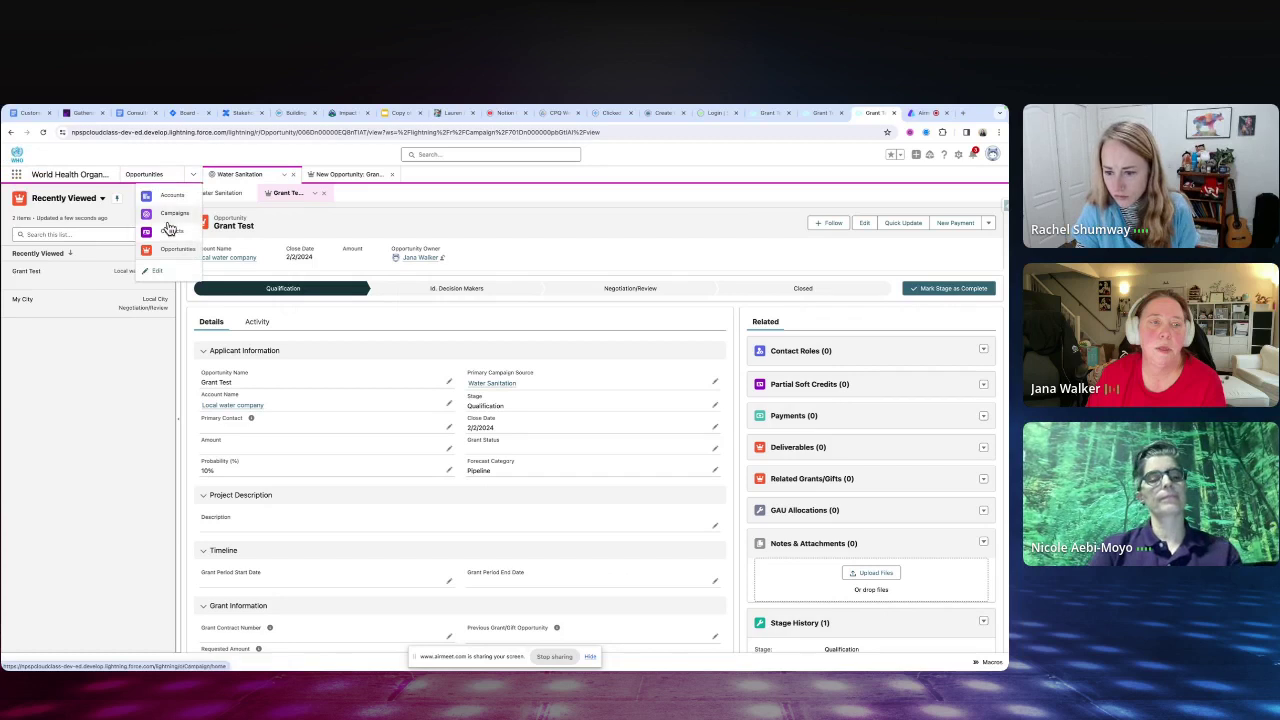
click(170, 214)
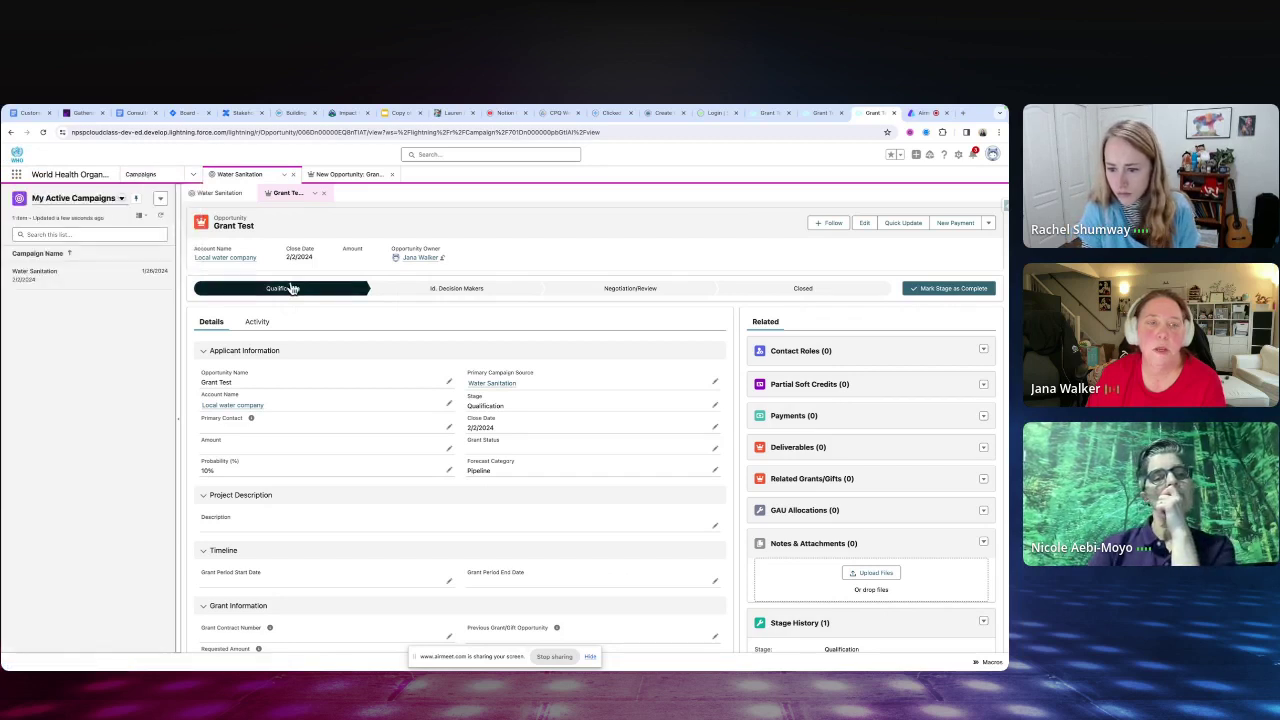
click(40, 272)
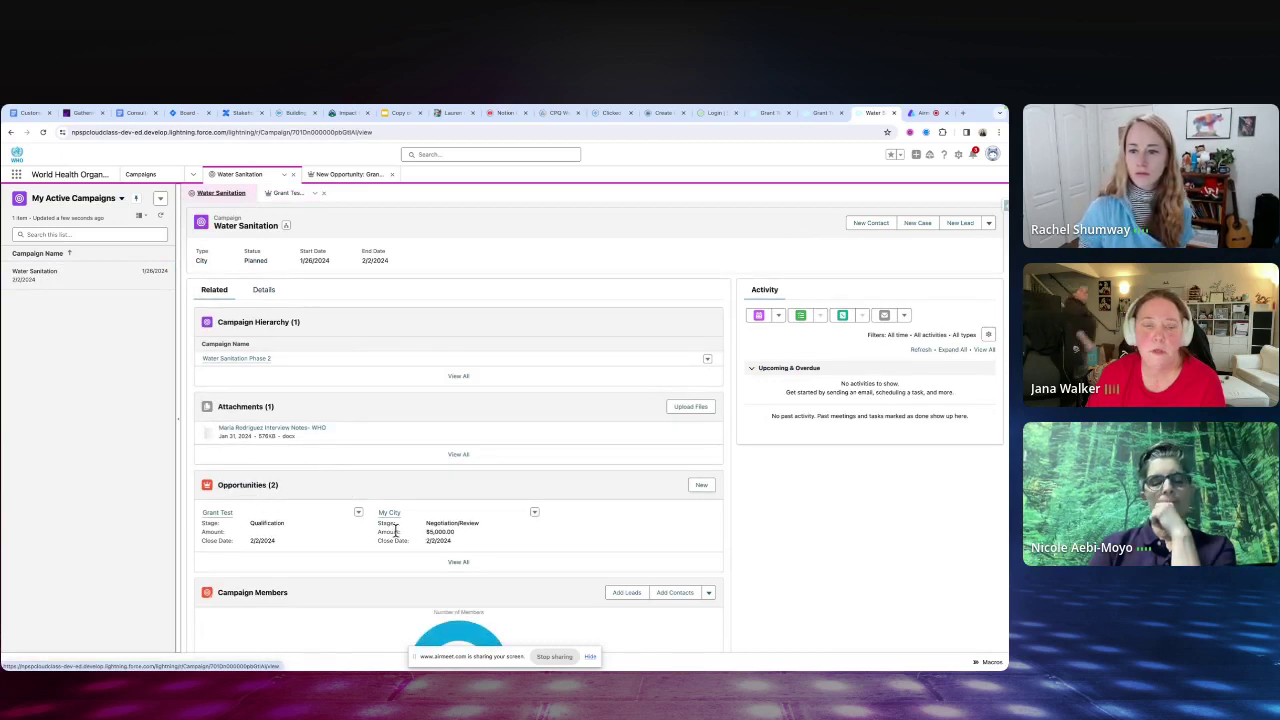
mouse_move(390, 515)
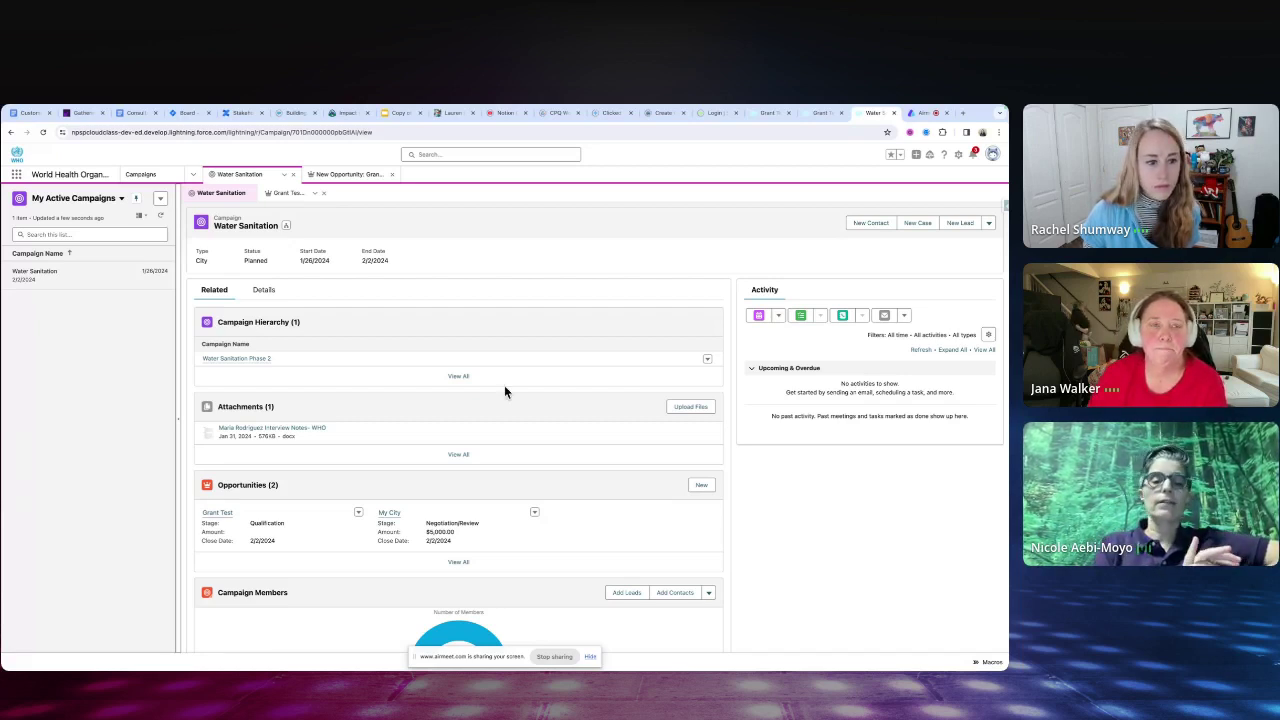
- Review the Water Sanitation campaign's detail fields down to Custom Links and stop sharing the screen
click(264, 290)
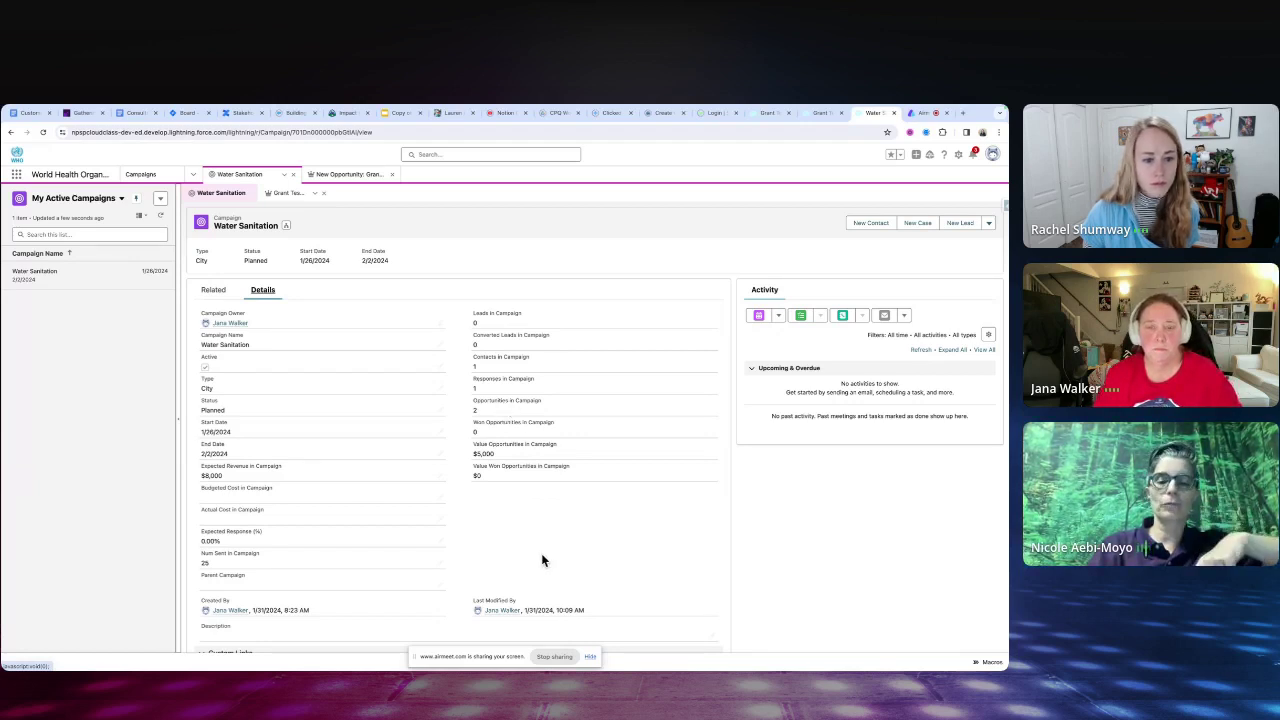
scroll(546, 541, down, 1)
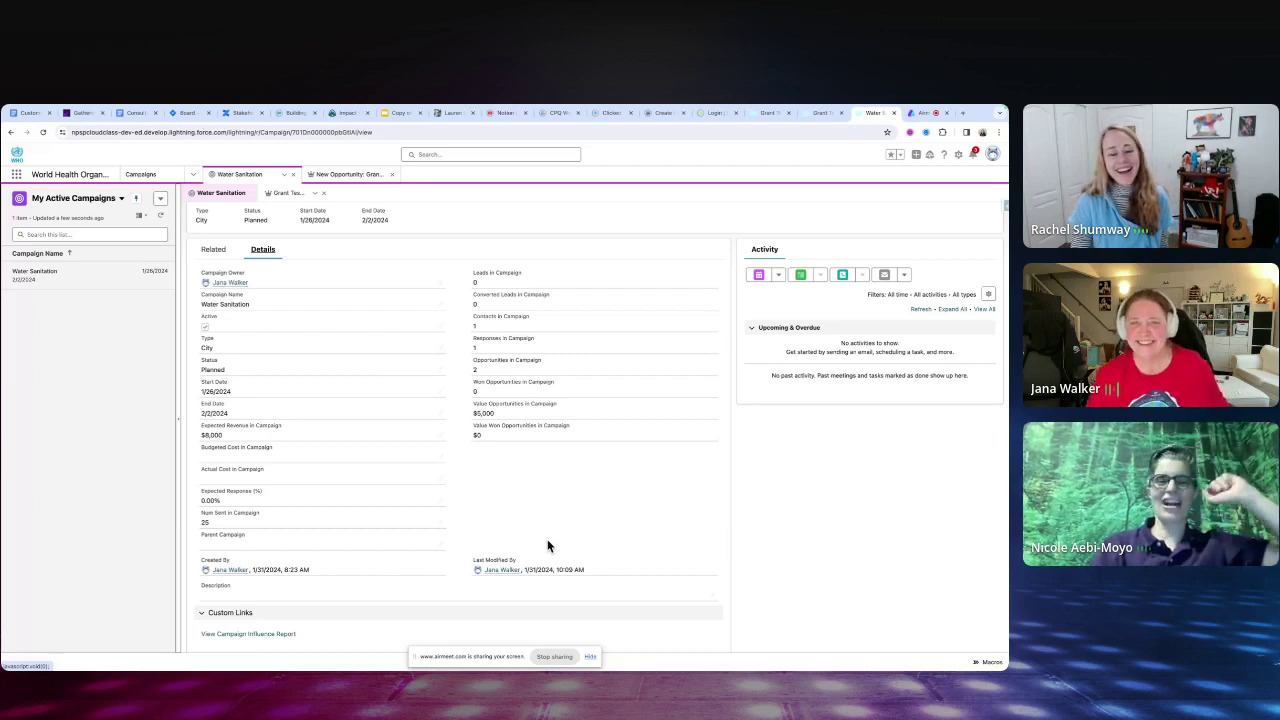
click(554, 657)
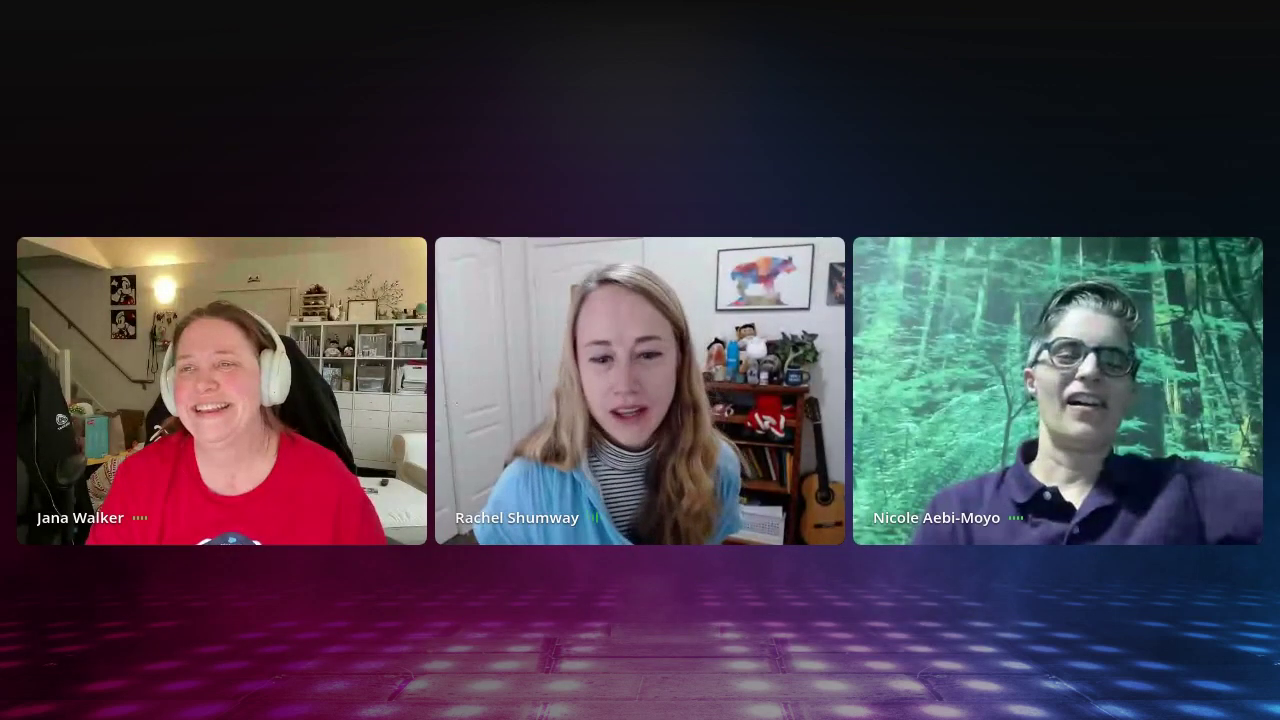
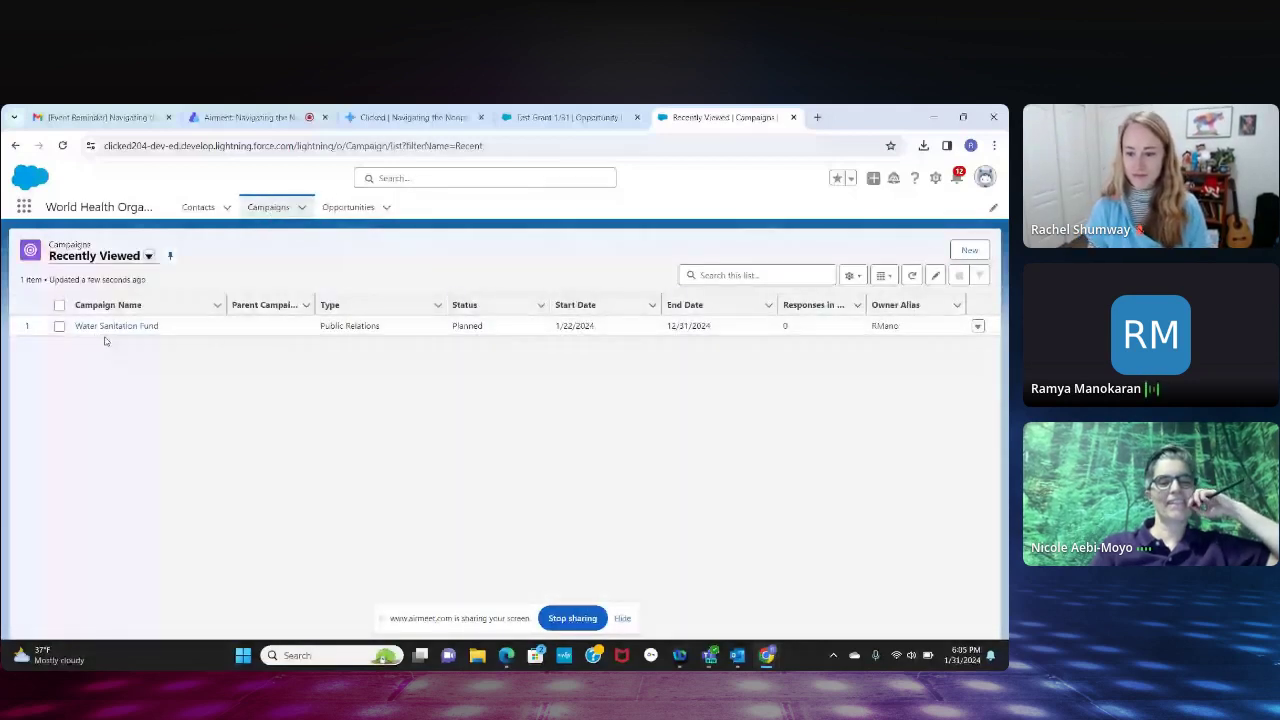
- Open the Water Sanitation Fund campaign's related opportunity Test Grant 1/31 and show its details and stage path
click(155, 328)
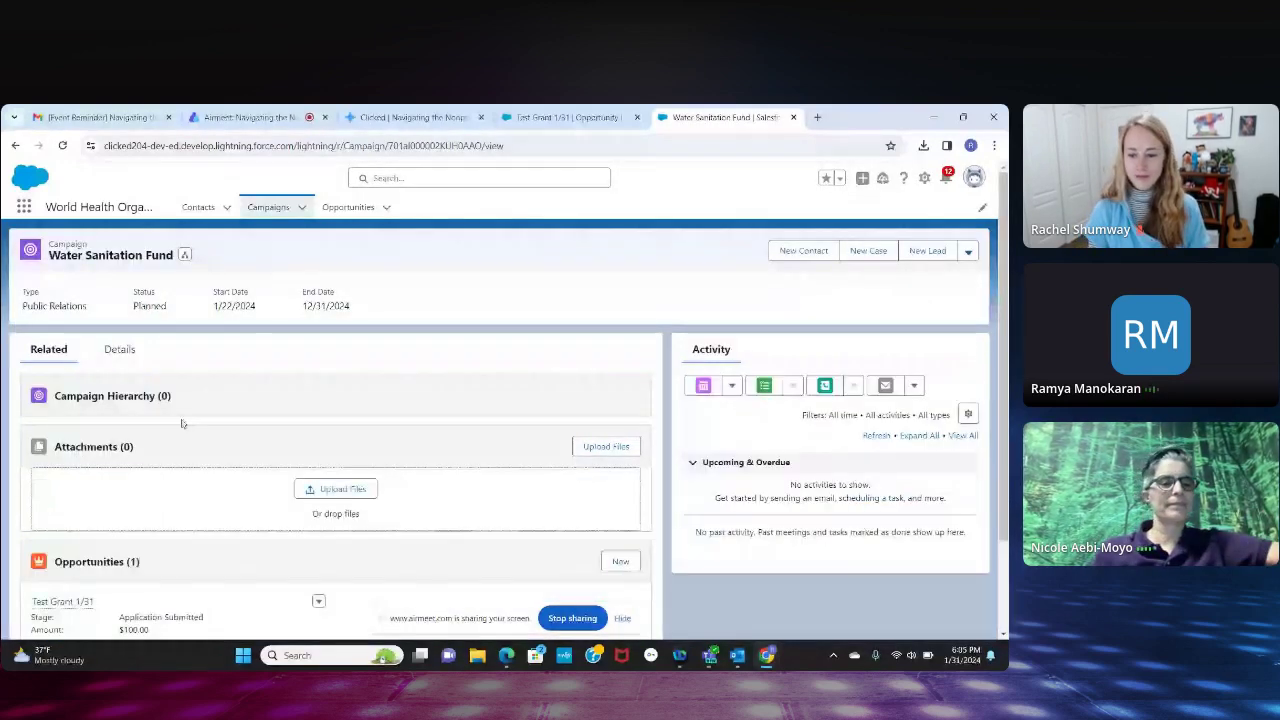
scroll(182, 424, down, 1)
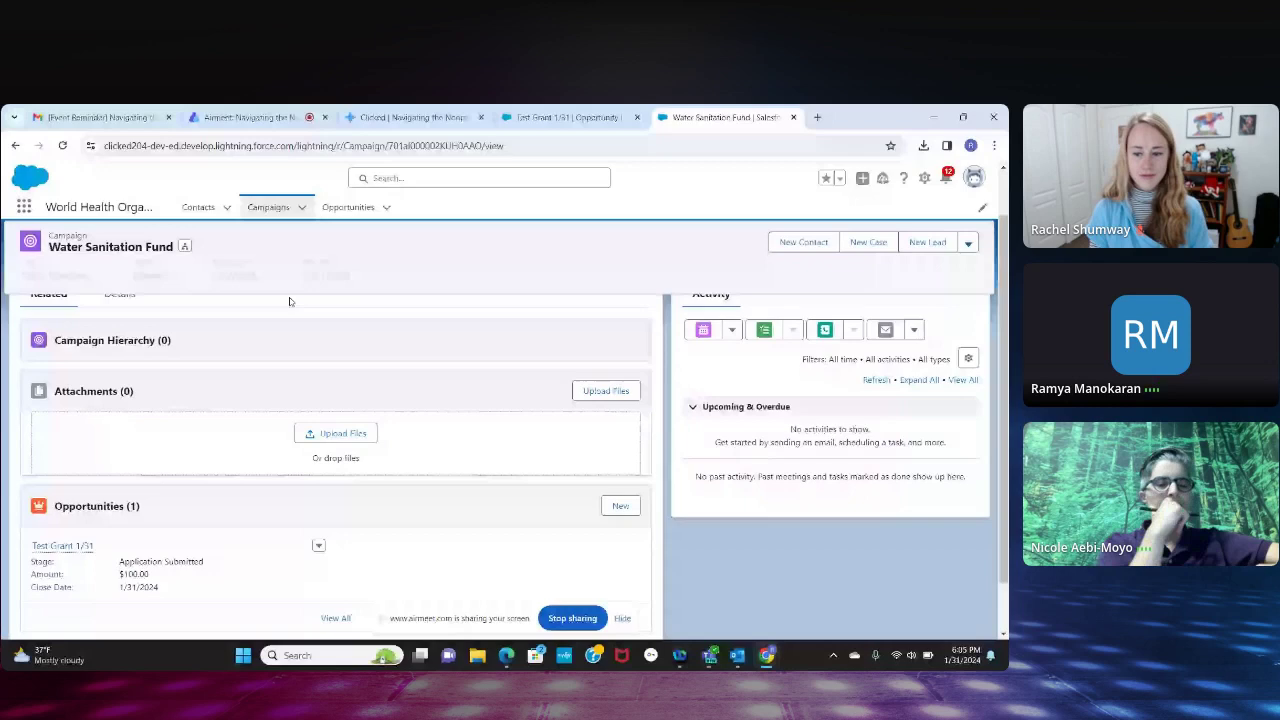
click(74, 547)
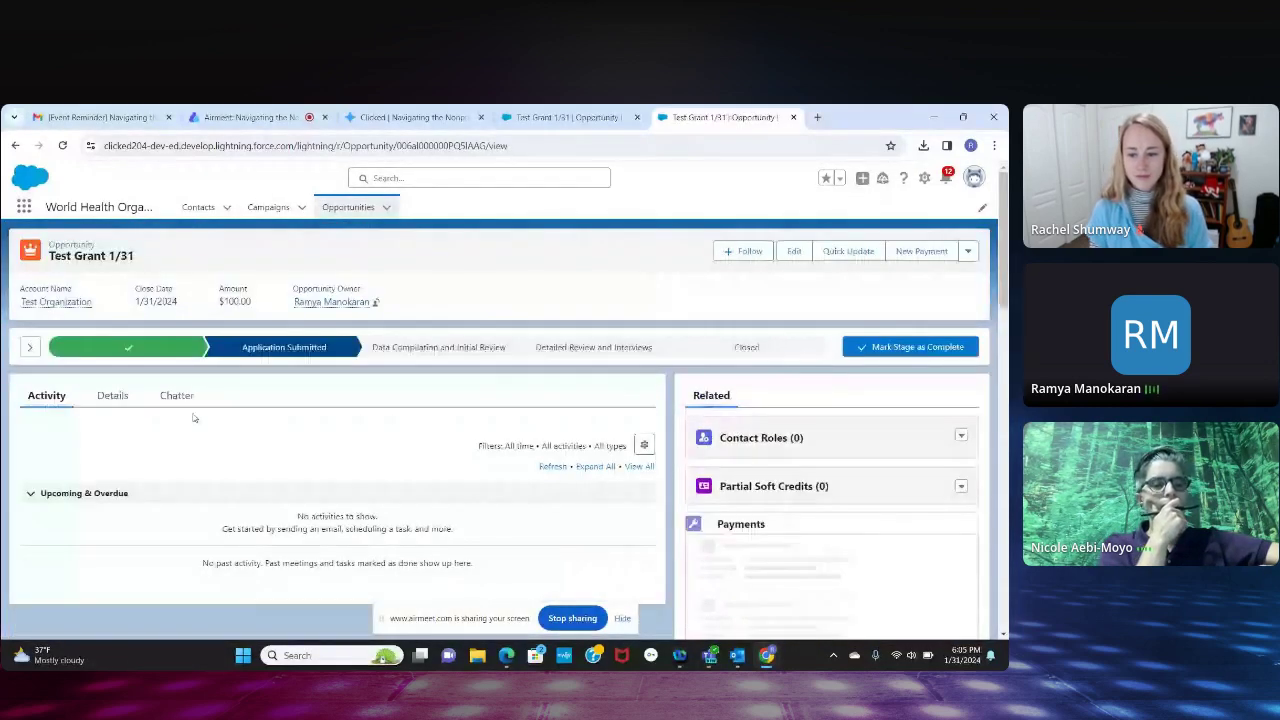
click(113, 396)
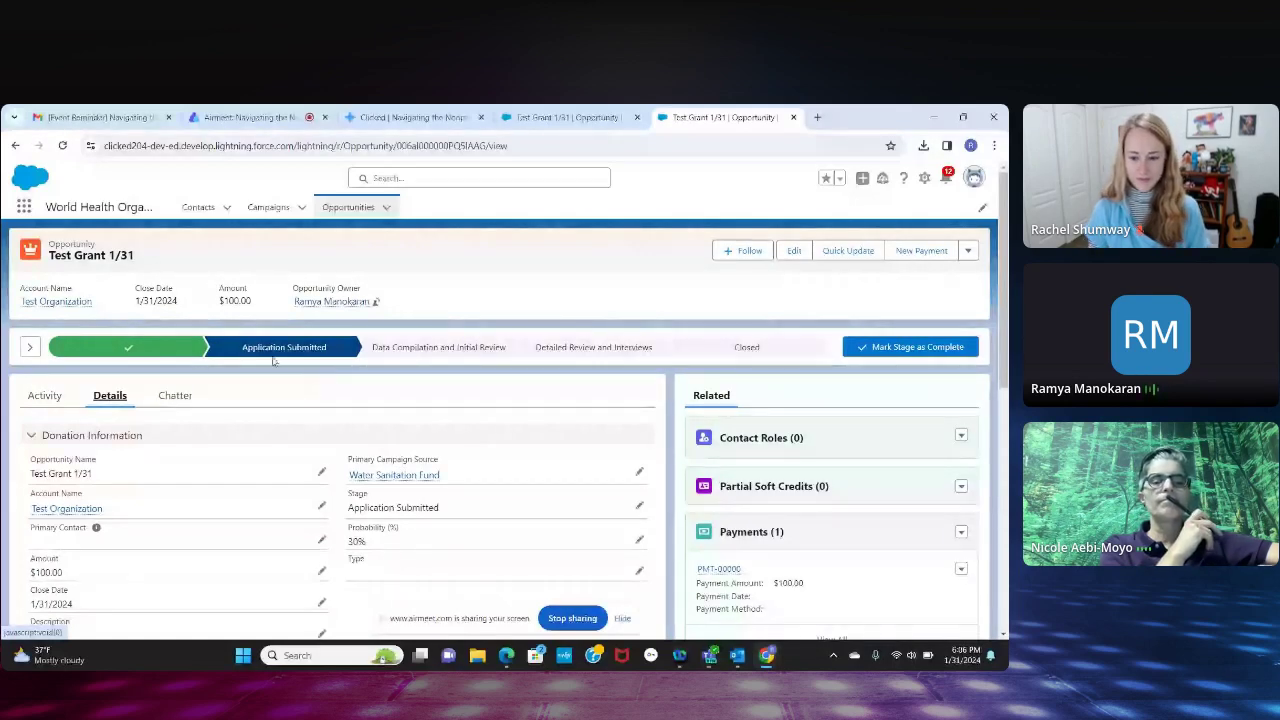
mouse_move(290, 360)
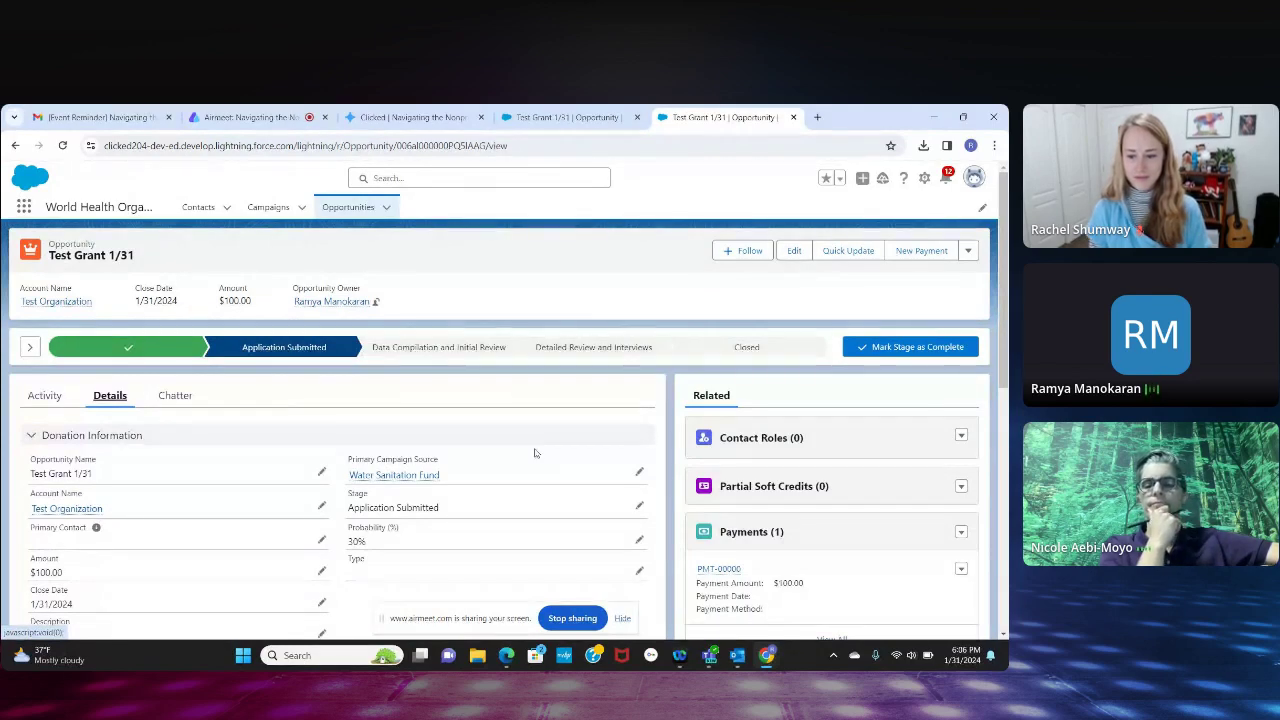
- Open the Test Grant 1/31 details for editing and review the Stage options without choosing a different one
scroll(534, 449, down, 1)
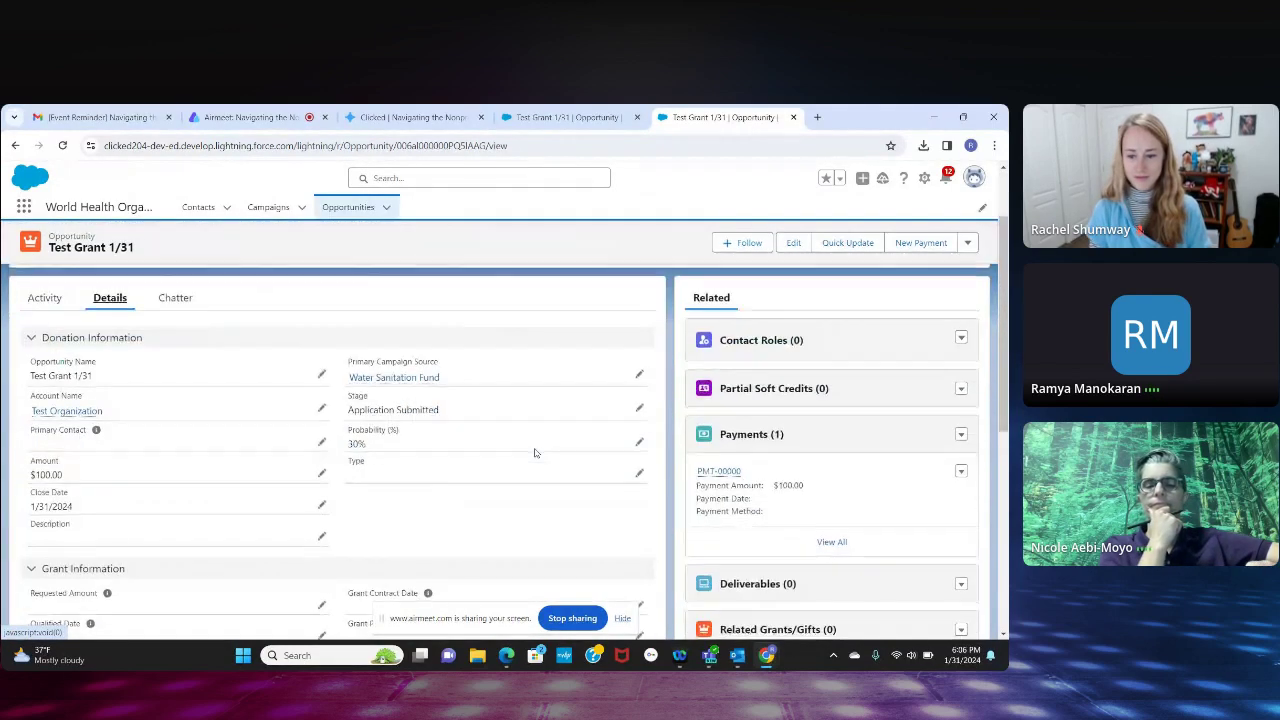
click(638, 409)
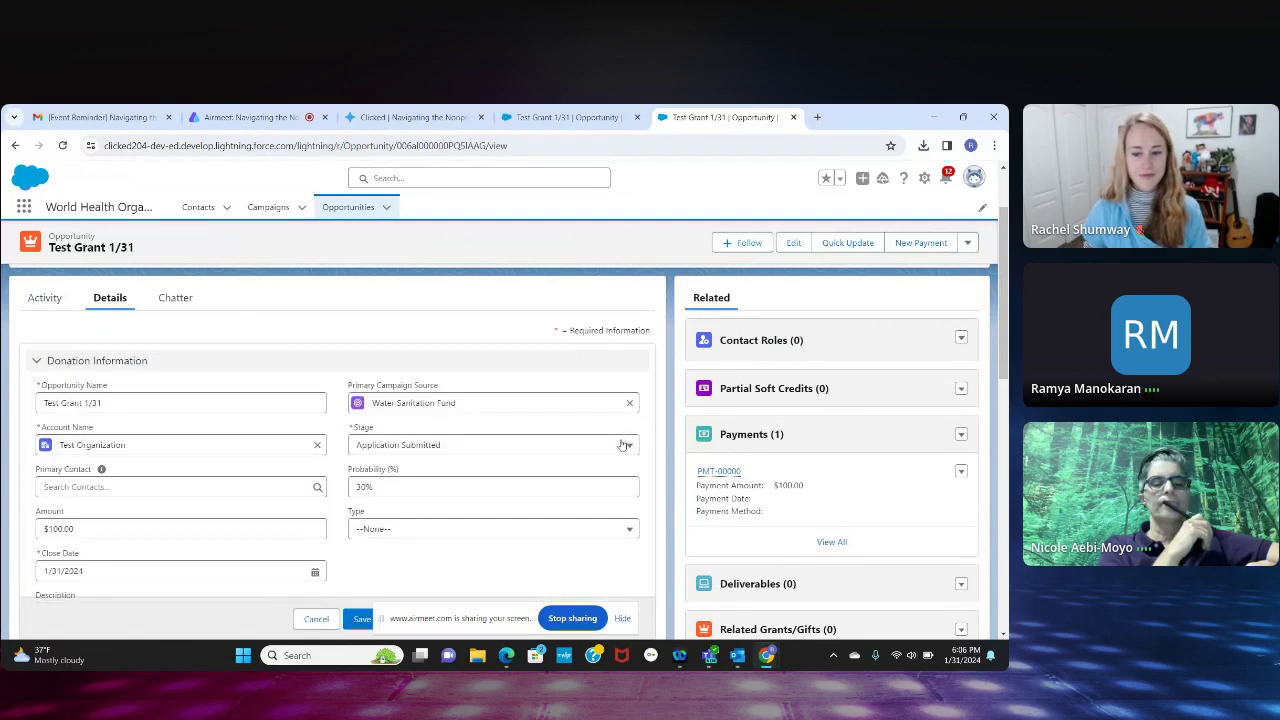
click(624, 444)
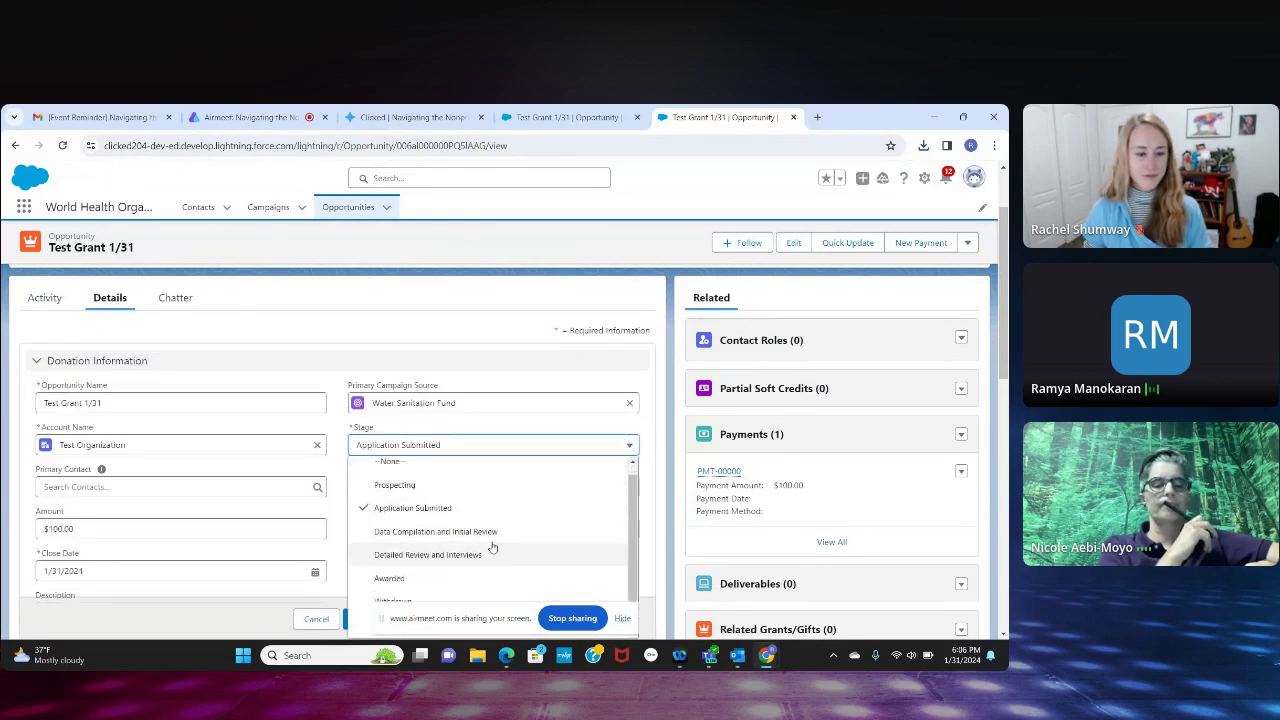
scroll(462, 594, down, 3)
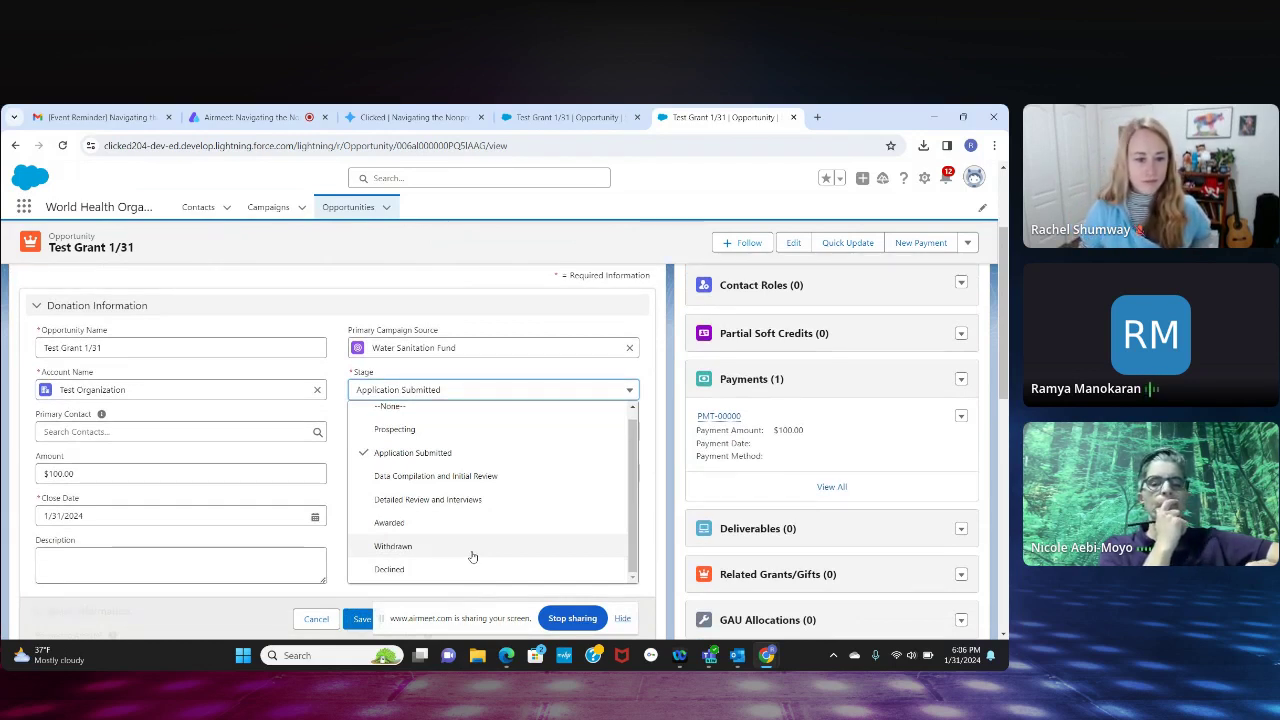
click(651, 383)
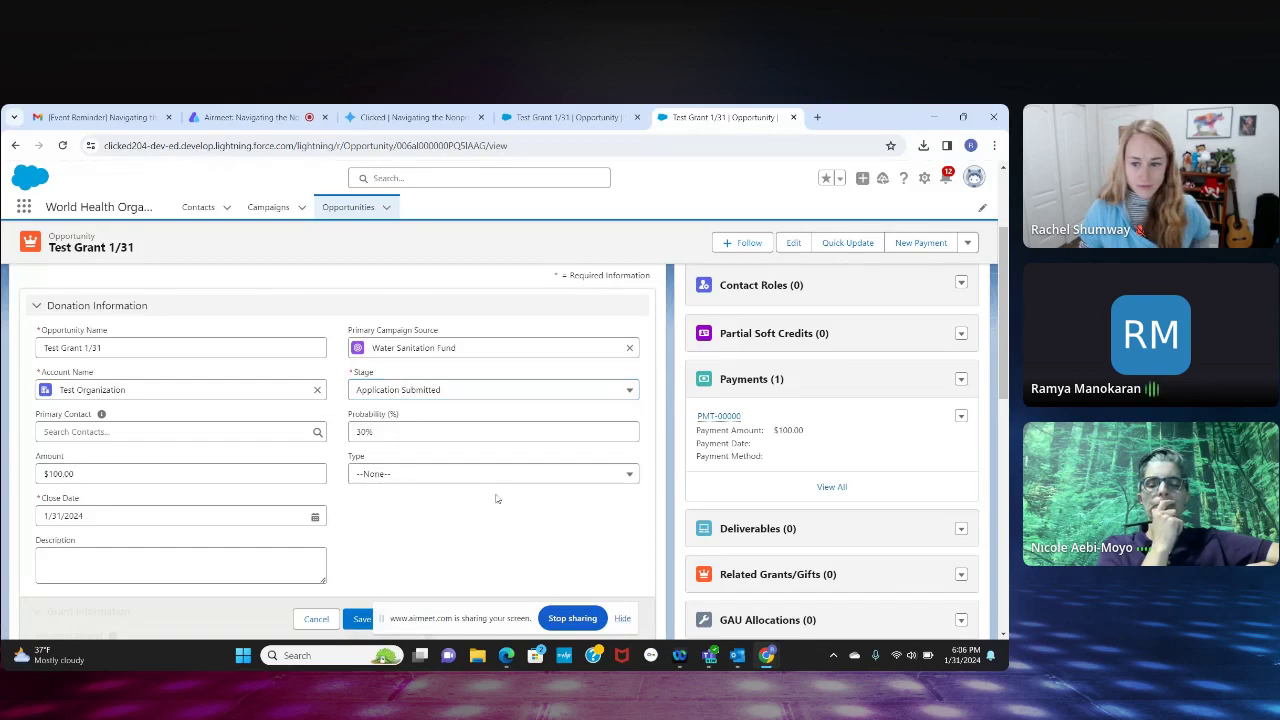
- Examine the stage path and the Donation Information and Grant Information fields in the opportunity's edit form
scroll(493, 502, up, 3)
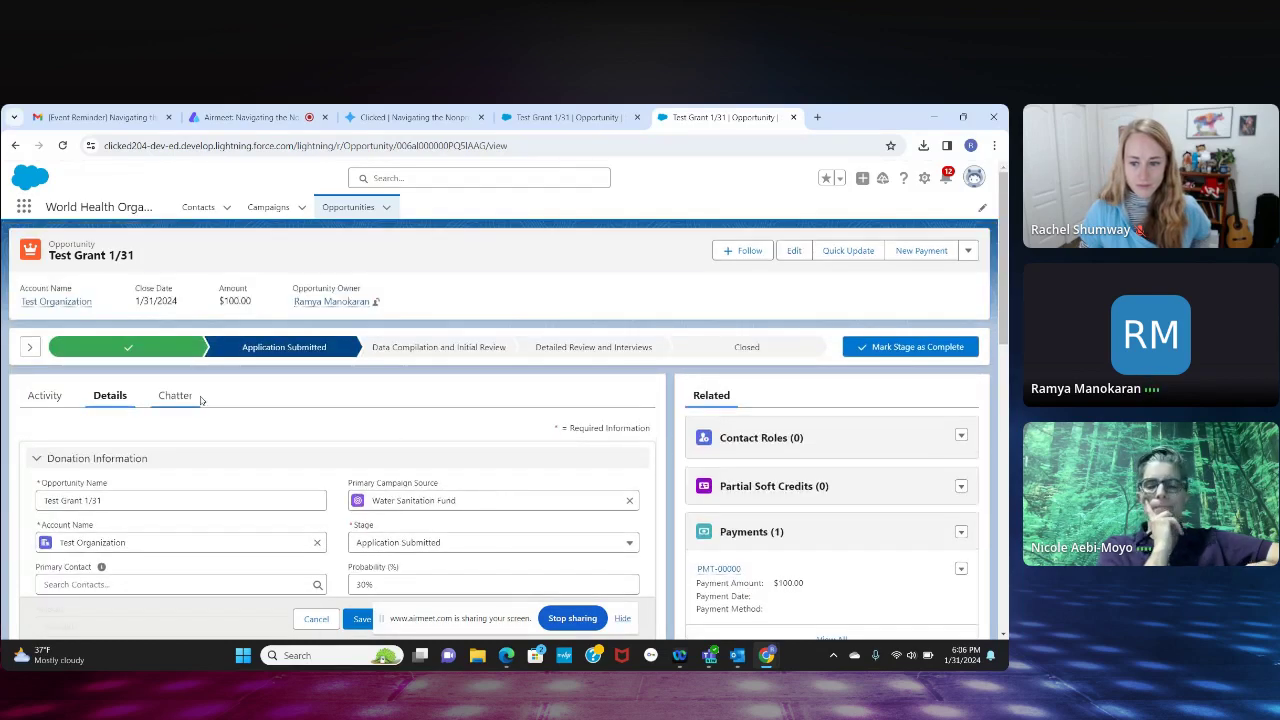
scroll(259, 461, down, 2)
scroll(259, 461, down, 2)
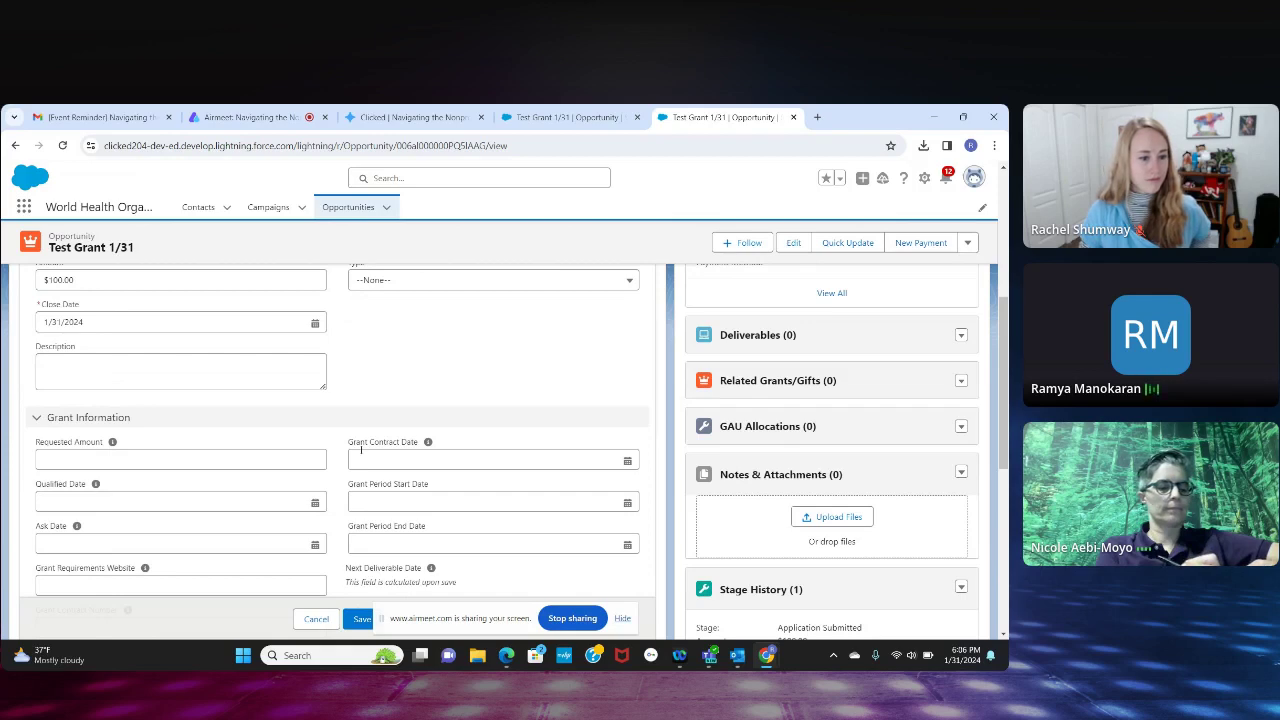
scroll(361, 450, down, 1)
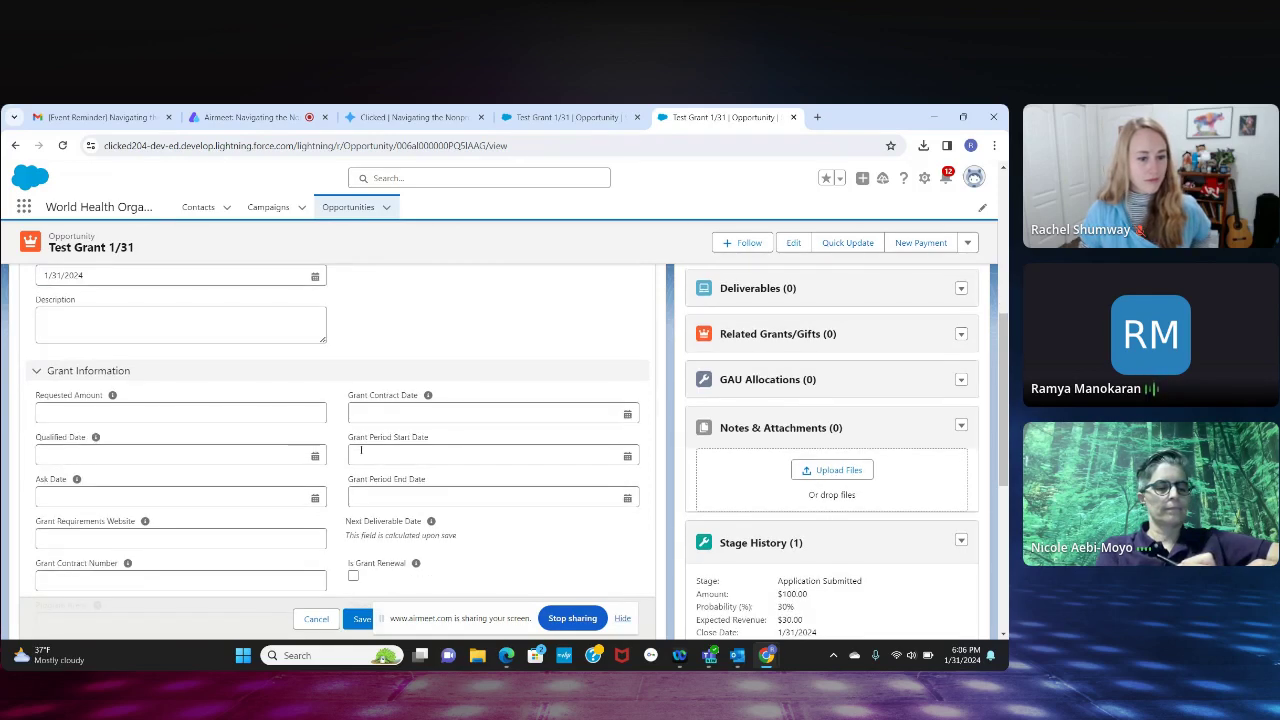
scroll(361, 450, up, 2)
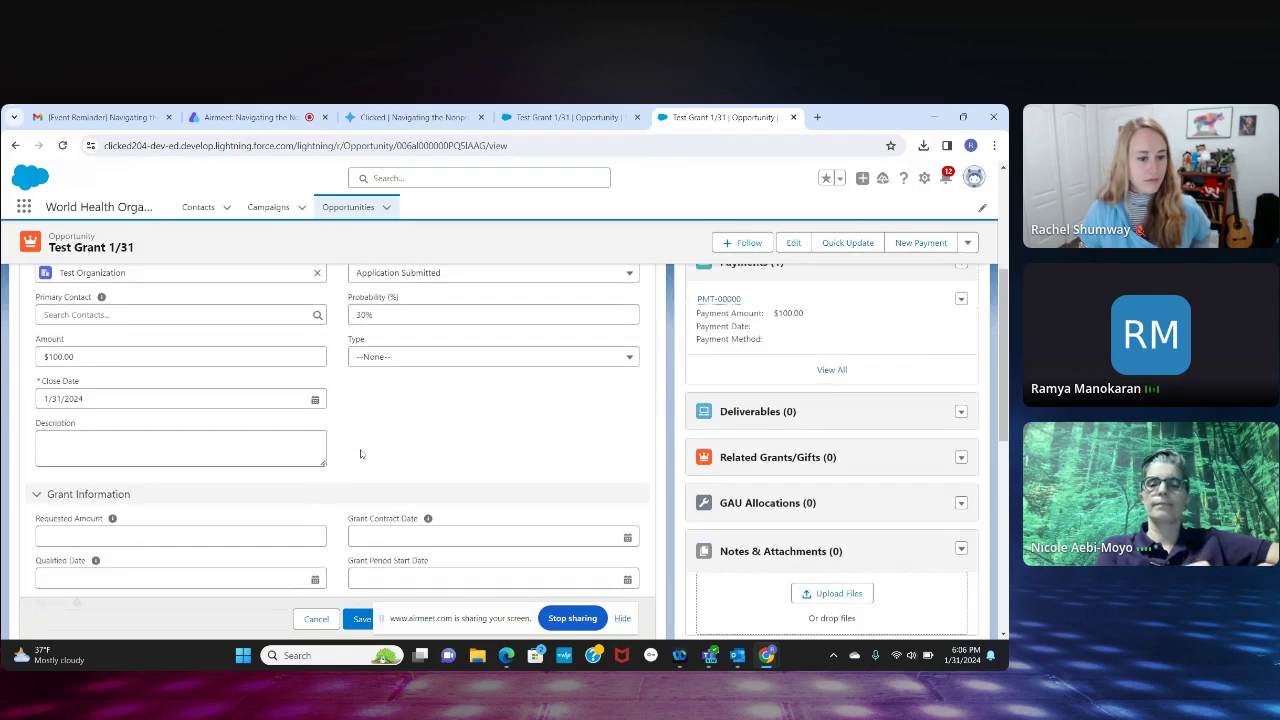
scroll(361, 454, up, 5)
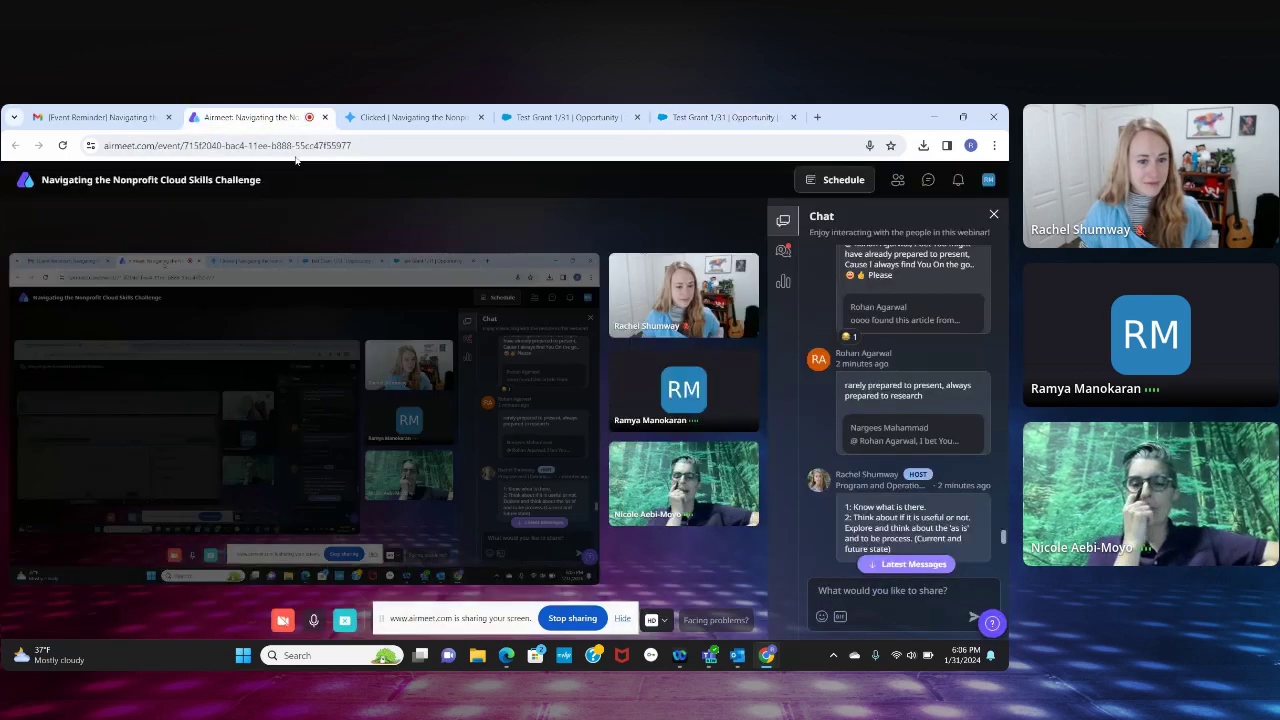
- Check the Airmeet webinar page and return to the Test Grant 1/31 opportunity
click(260, 118)
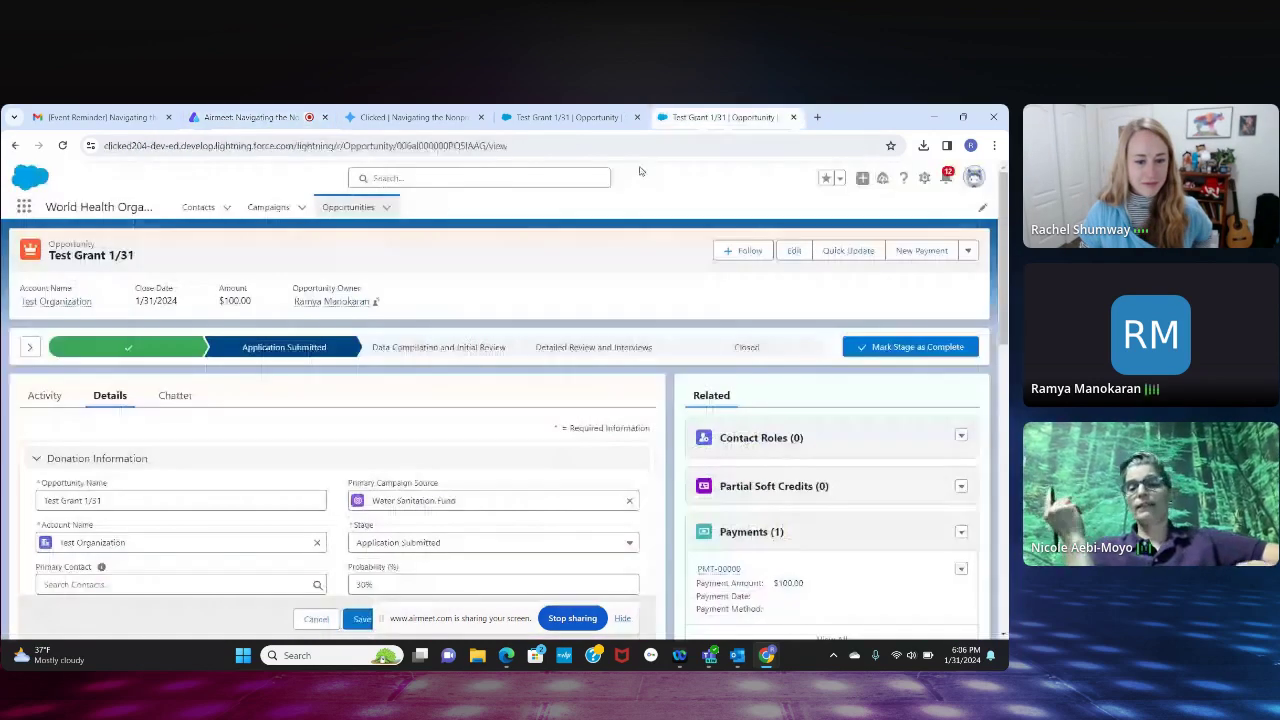
click(688, 118)
scroll(504, 403, down, 1)
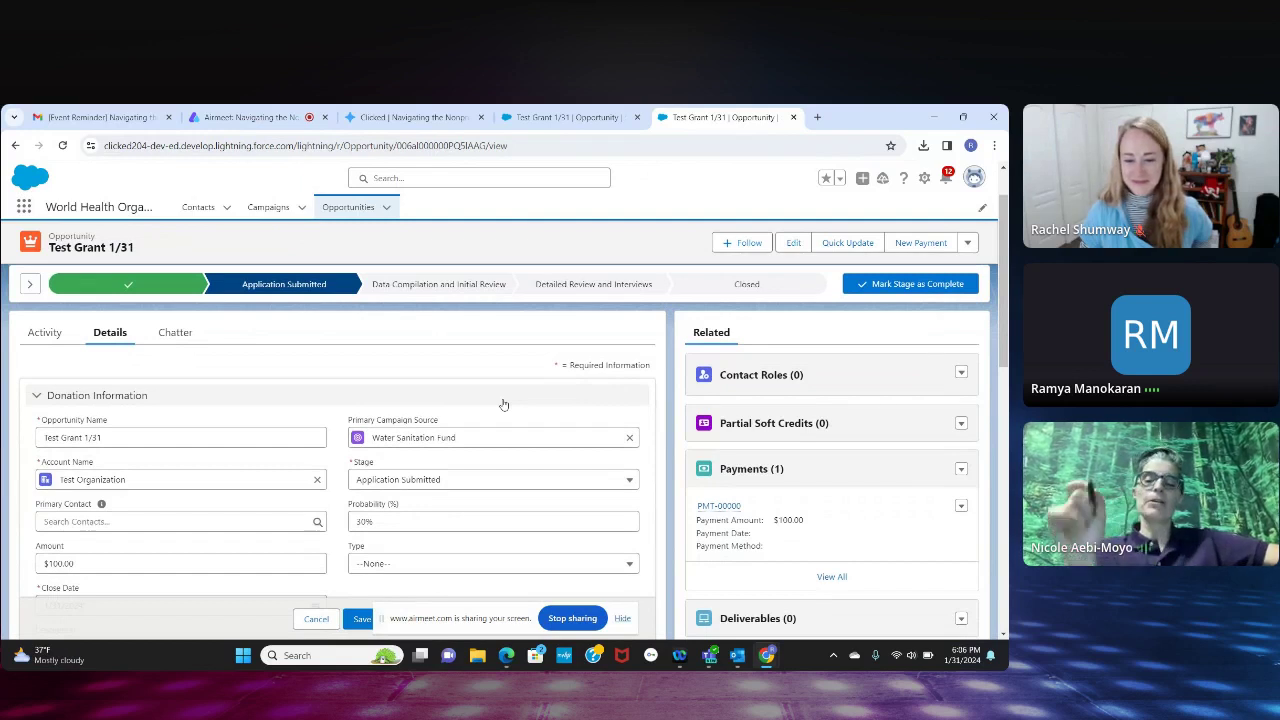
- Leave the opportunity edit for the Campaigns list, reopen Water Sanitation Fund and view its related records
click(268, 209)
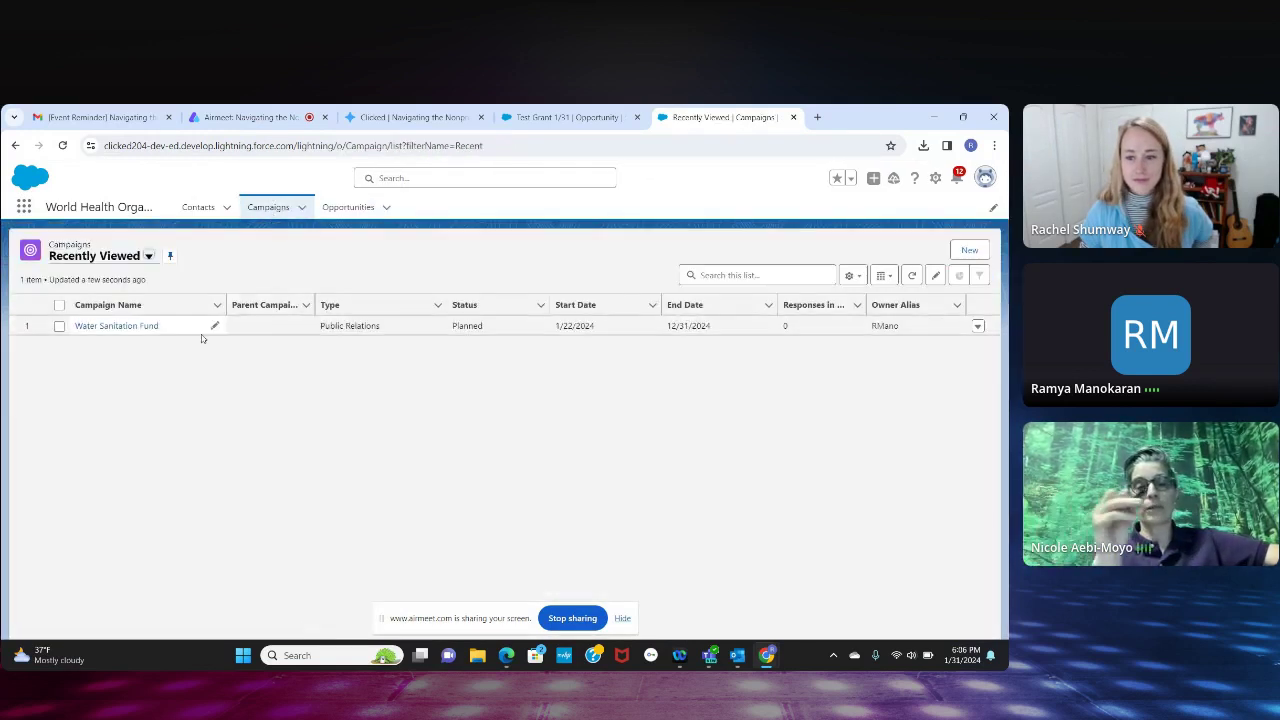
click(150, 327)
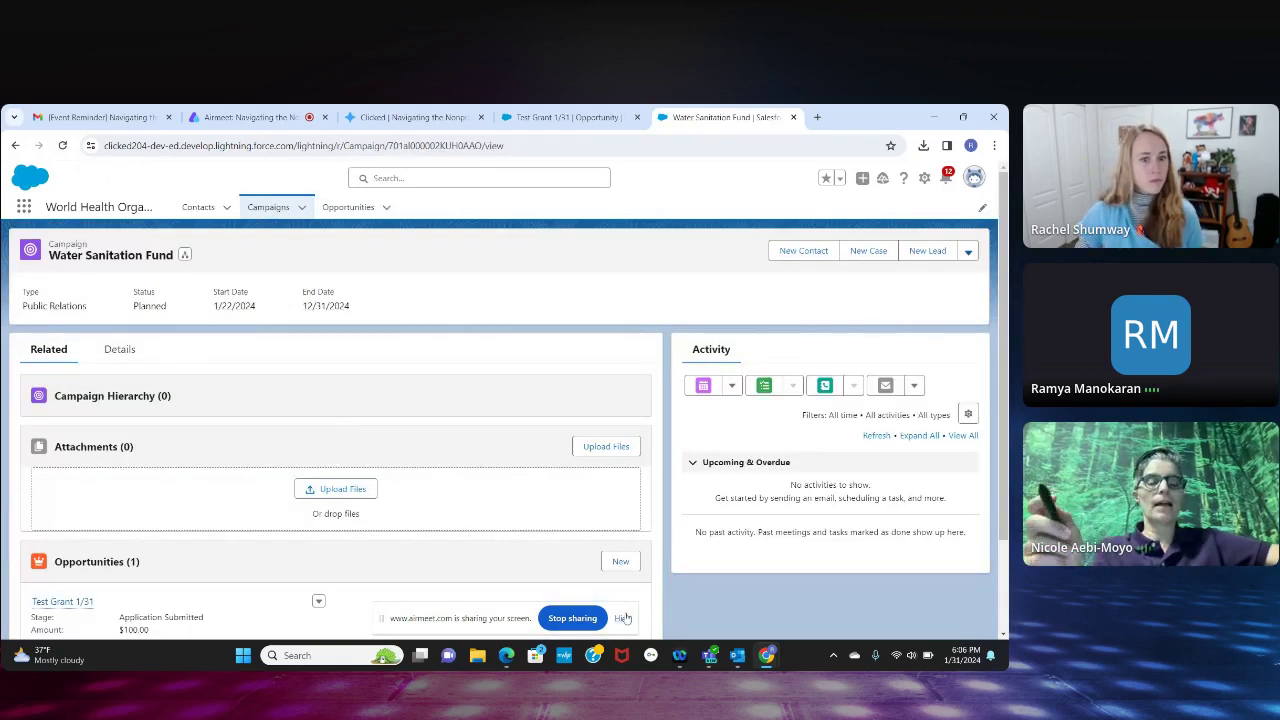
scroll(513, 578, down, 1)
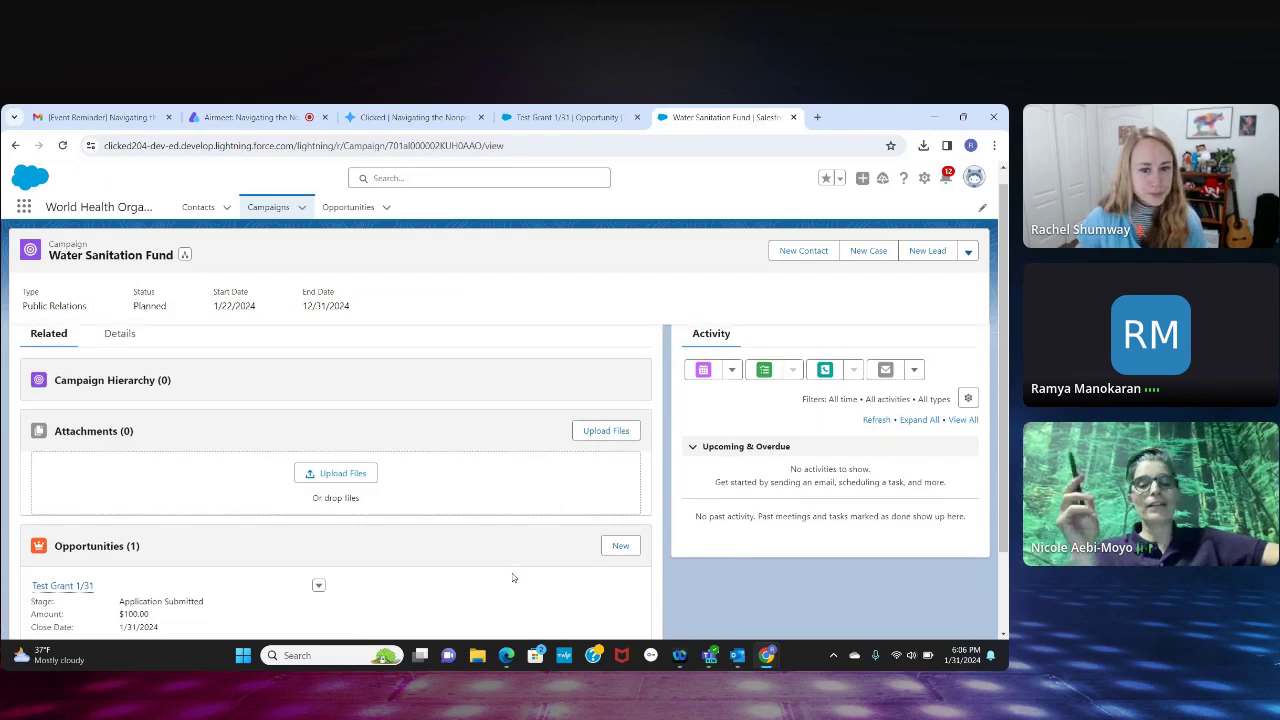
- Open Test Grant 1/31 from the Opportunities list and review its details and related payments
click(350, 207)
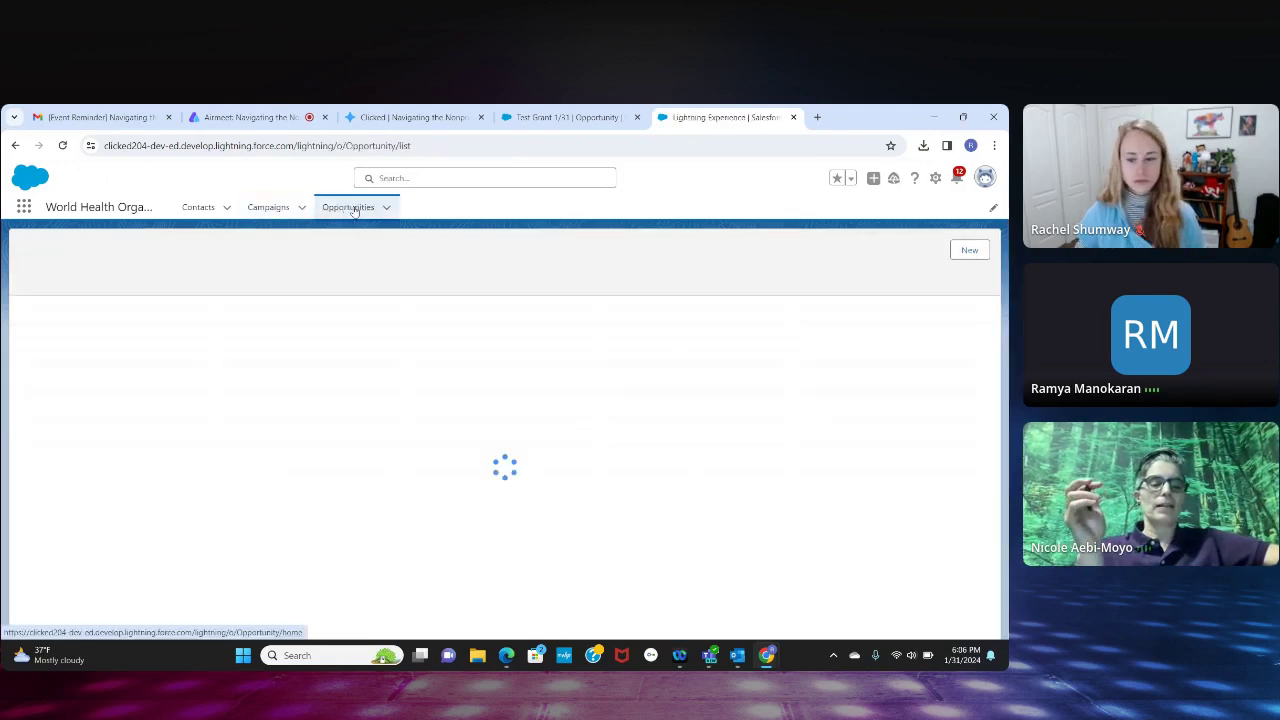
click(82, 326)
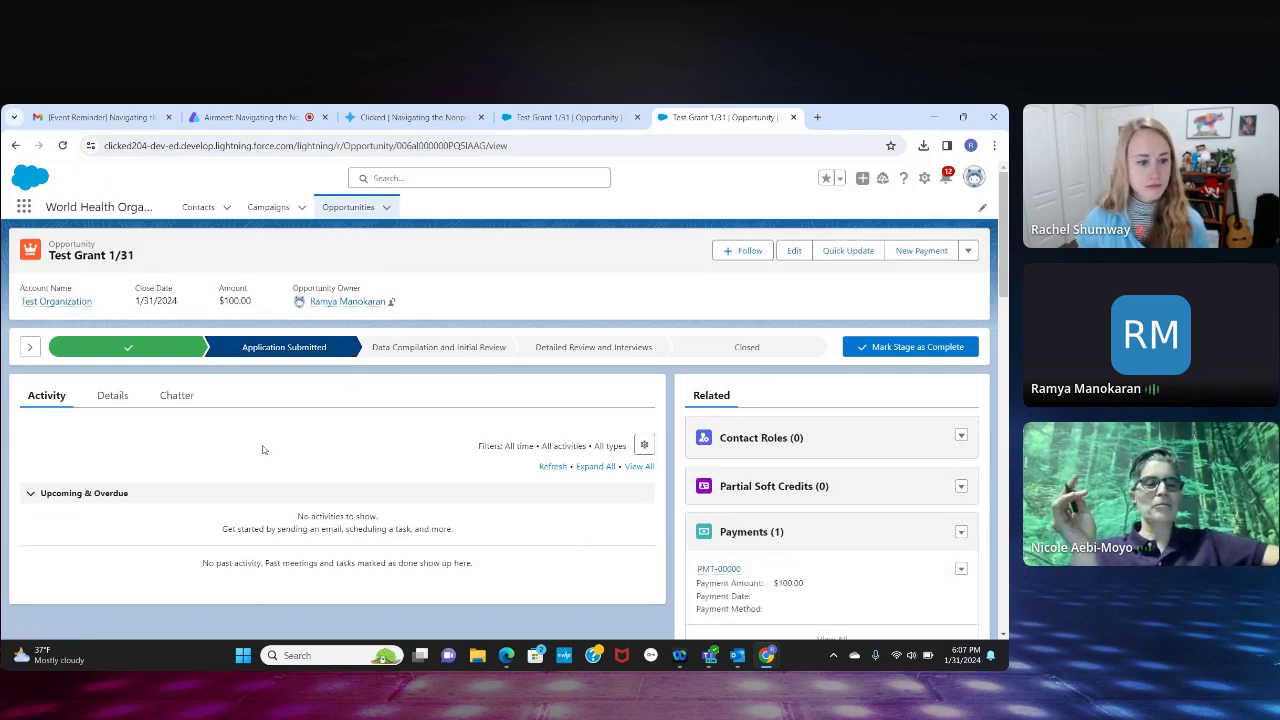
click(108, 398)
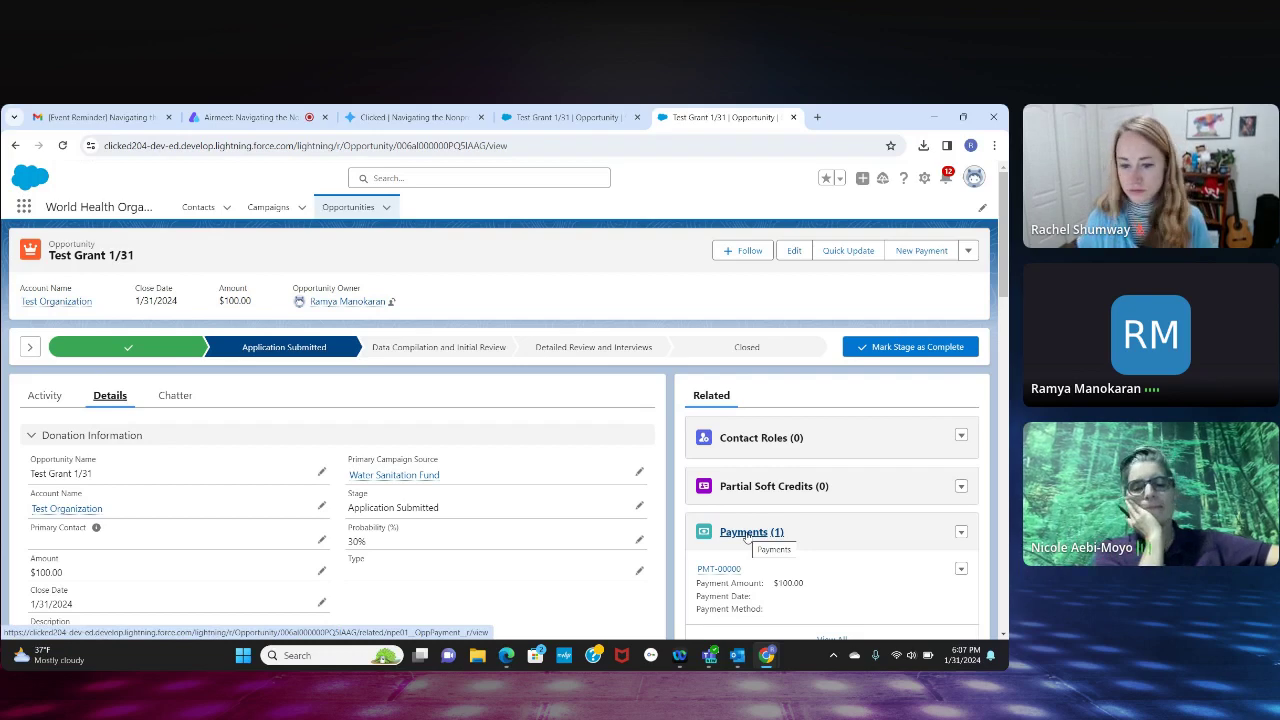
scroll(746, 537, down, 2)
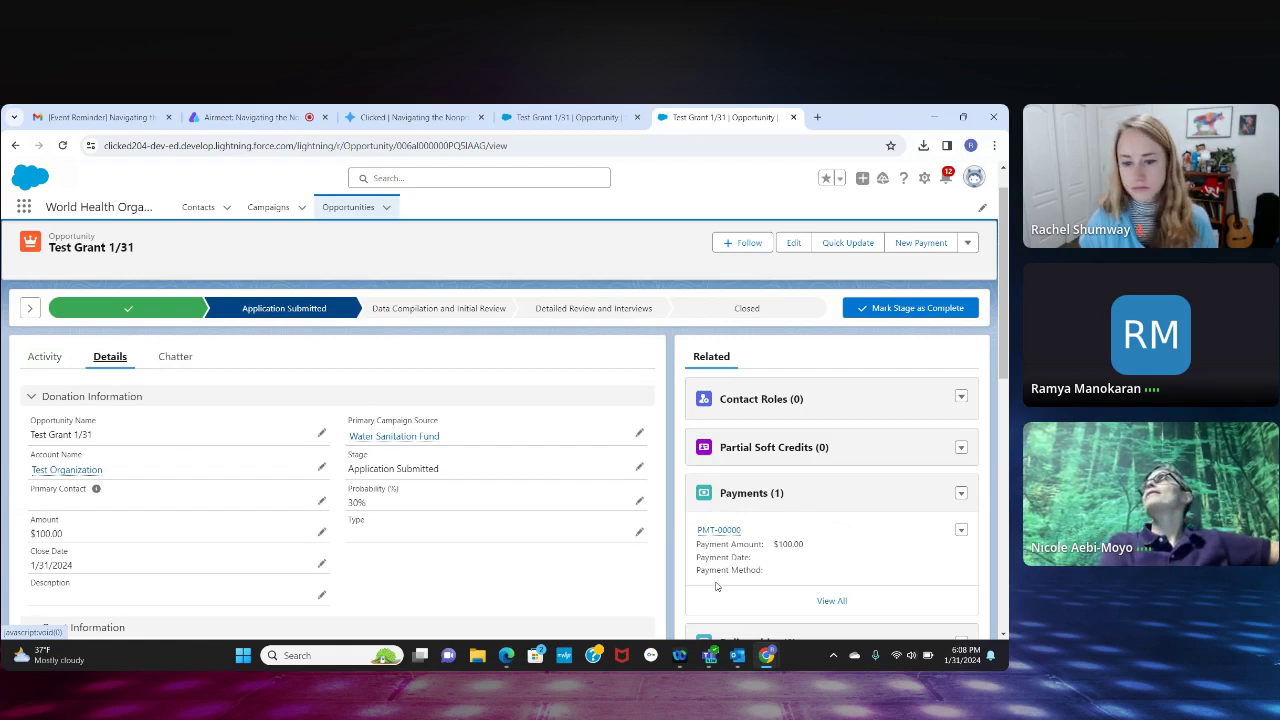
- Open Water Sanitation Fund from the Campaigns list and review its detail fields, including the opportunity counts and values
scroll(716, 587, down, 1)
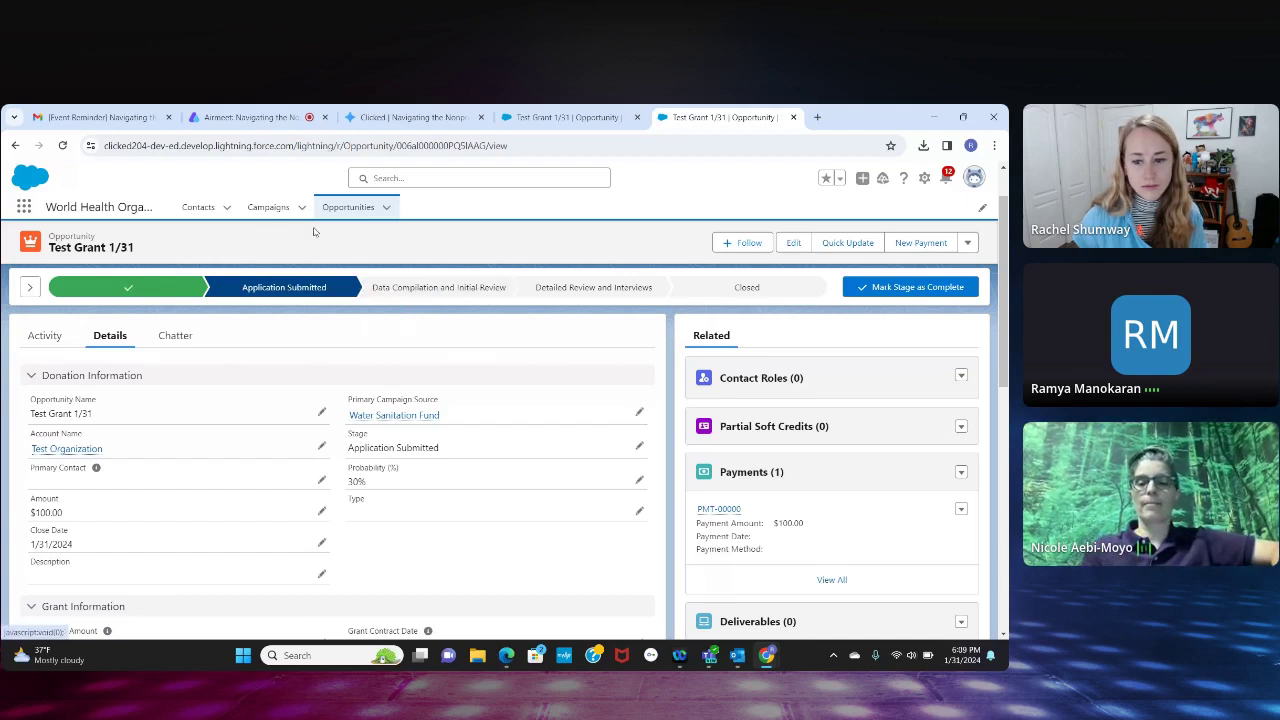
click(270, 207)
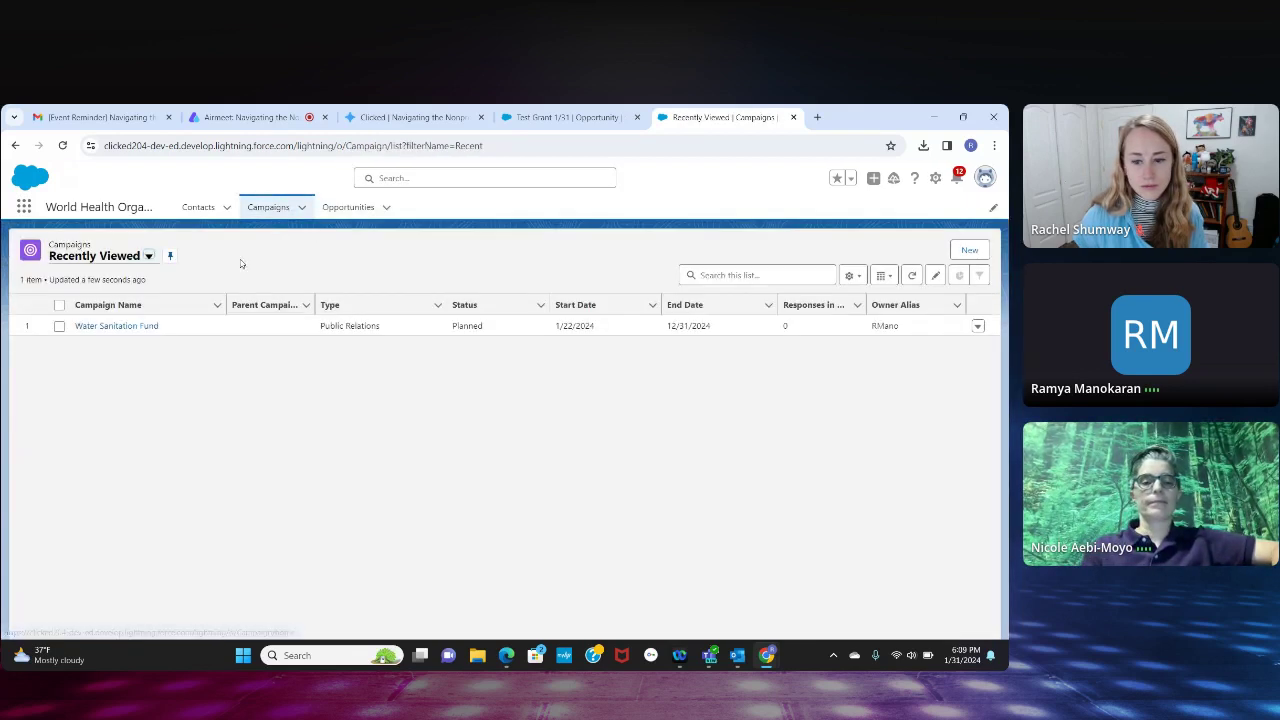
click(150, 327)
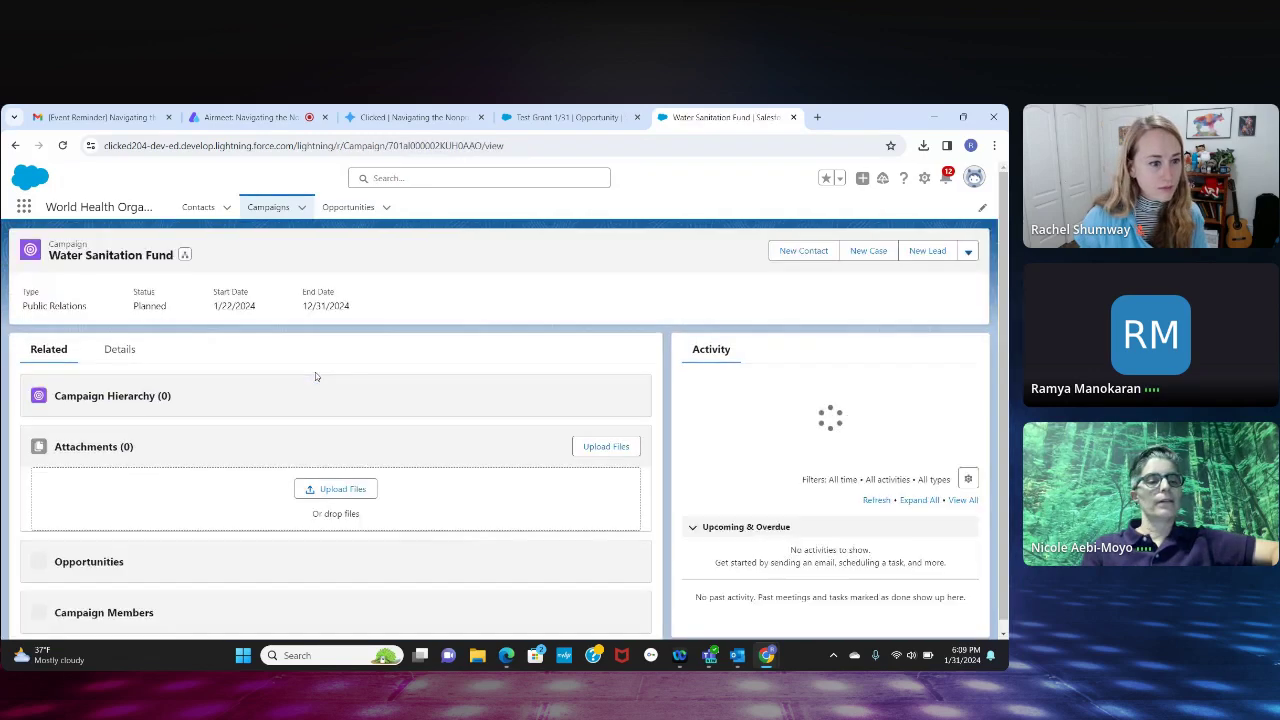
click(129, 349)
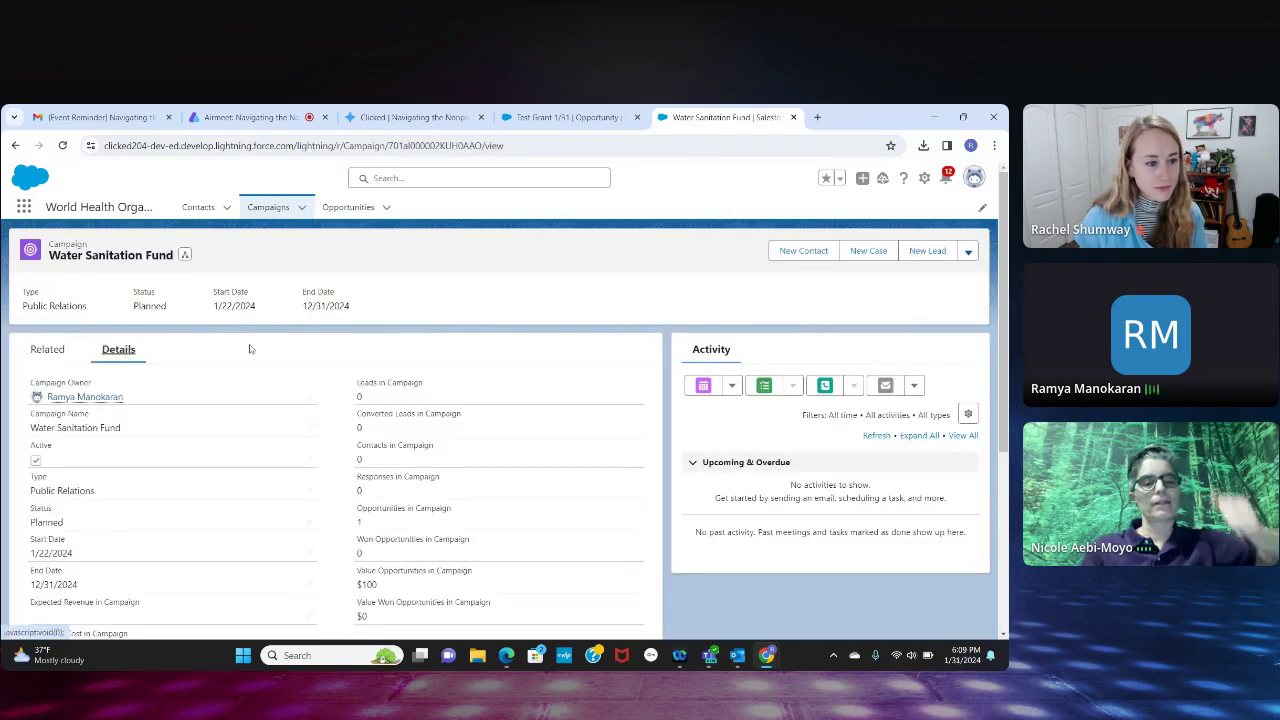
scroll(460, 460, down, 1)
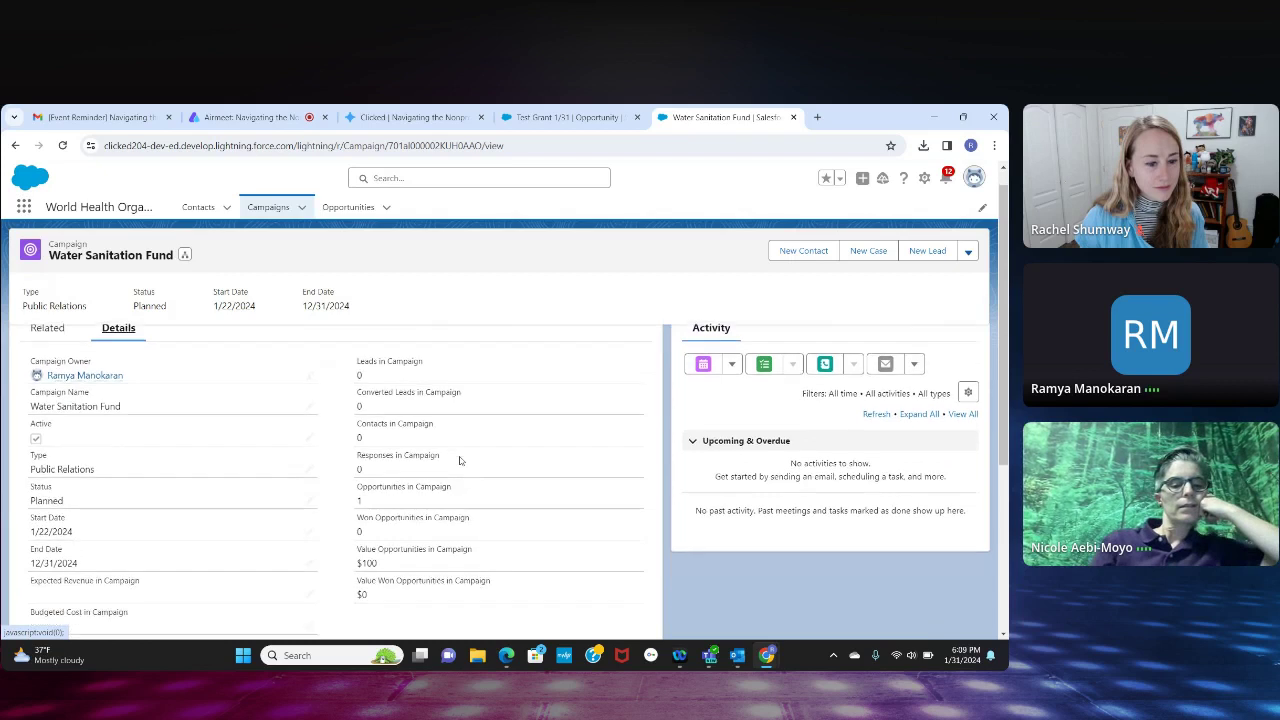
scroll(460, 460, down, 1)
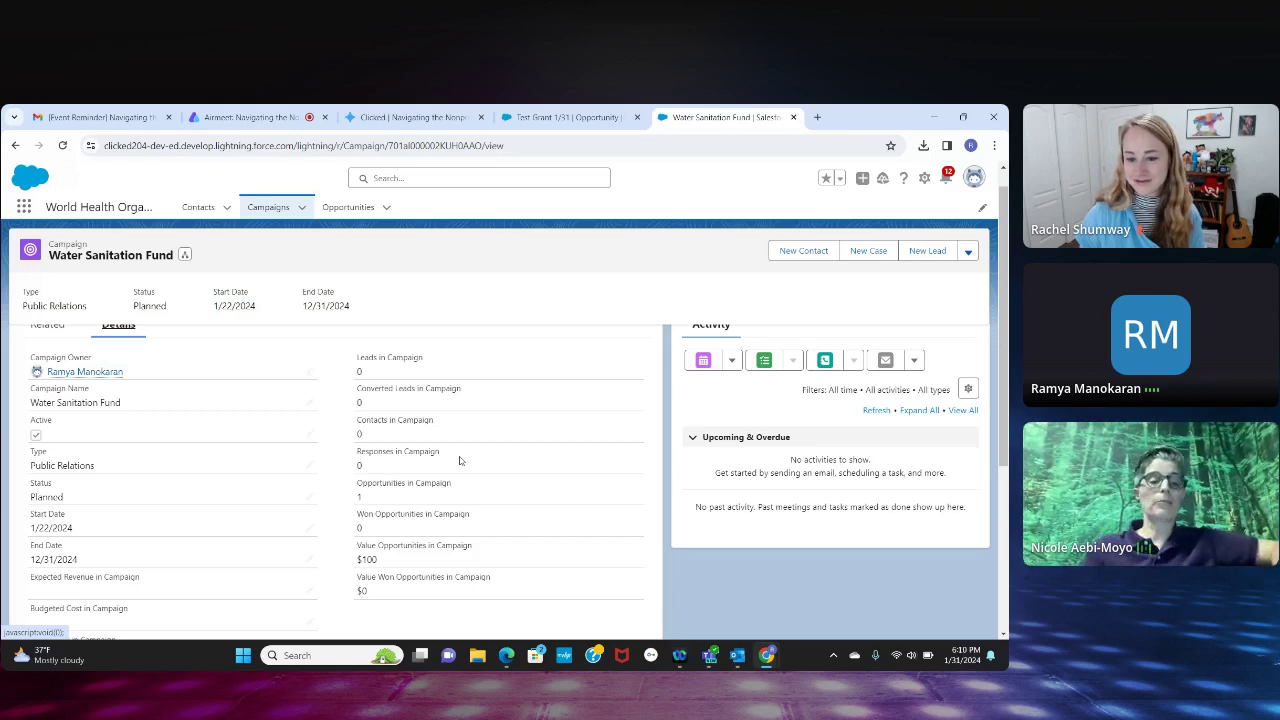
scroll(459, 460, down, 1)
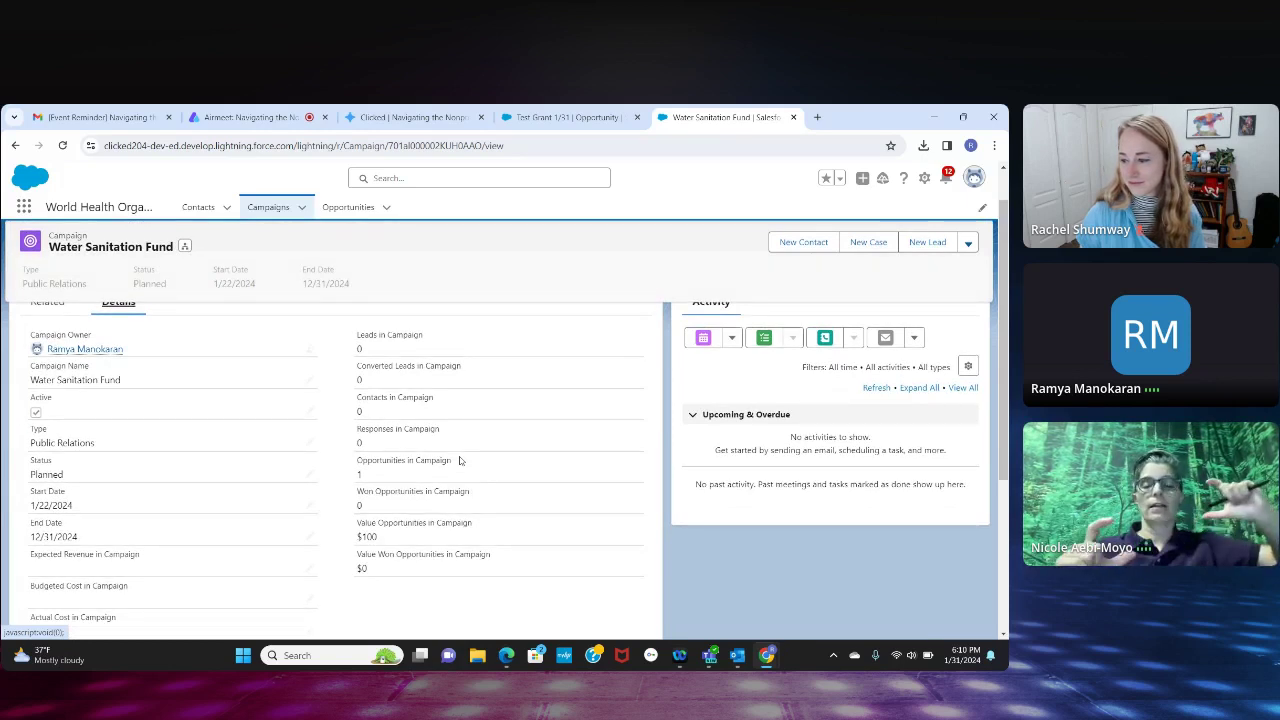
scroll(459, 460, down, 1)
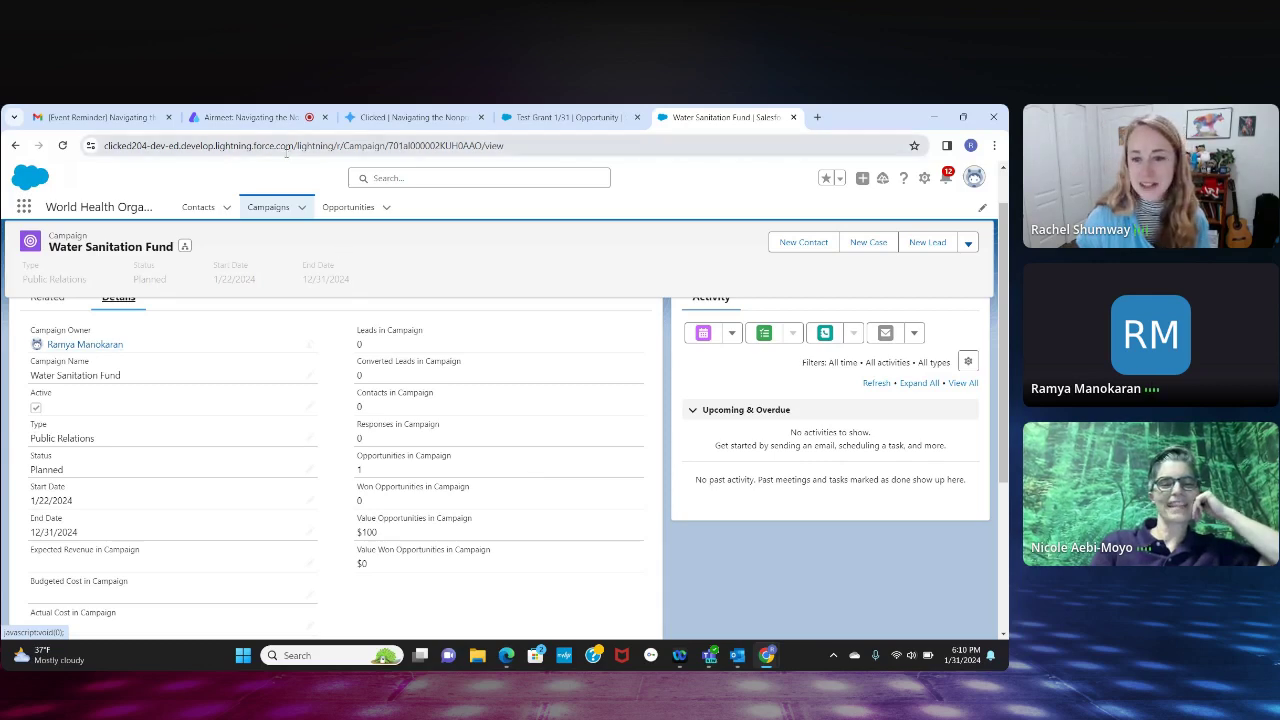
- Check the Airmeet webinar page and return to the details of the Water Sanitation Fund campaign
click(262, 118)
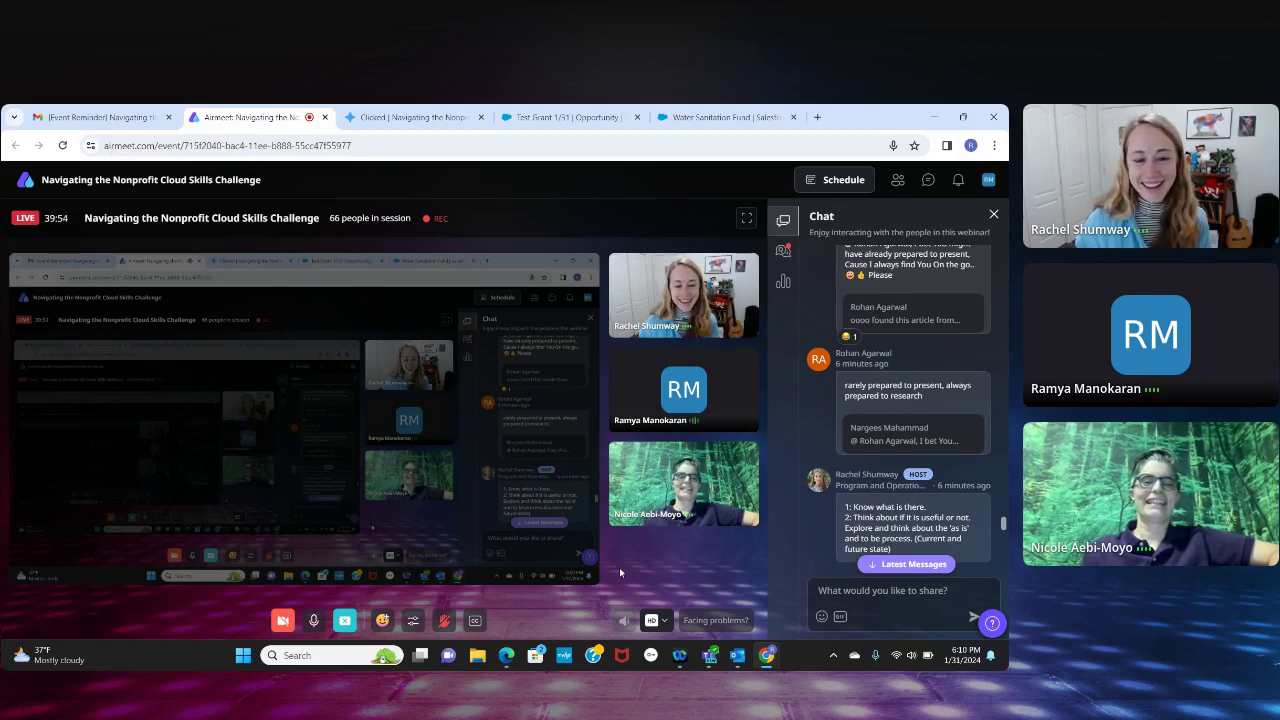
click(695, 118)
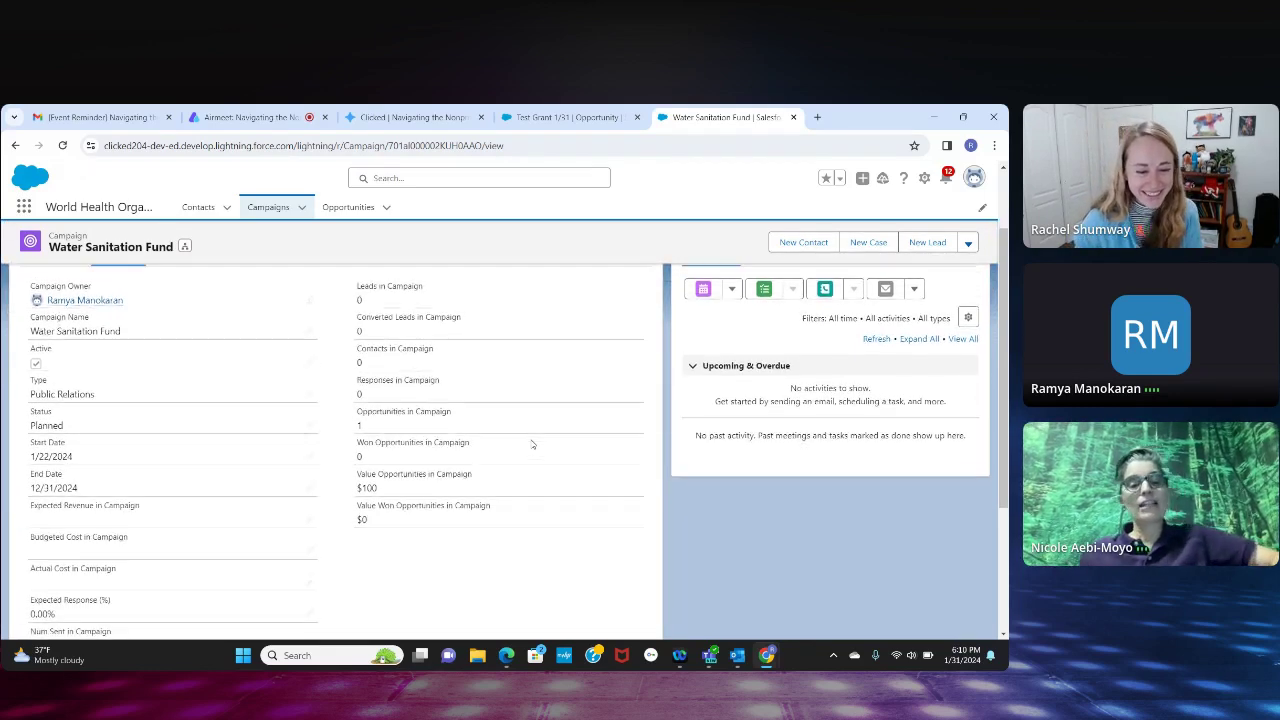
scroll(532, 444, up, 1)
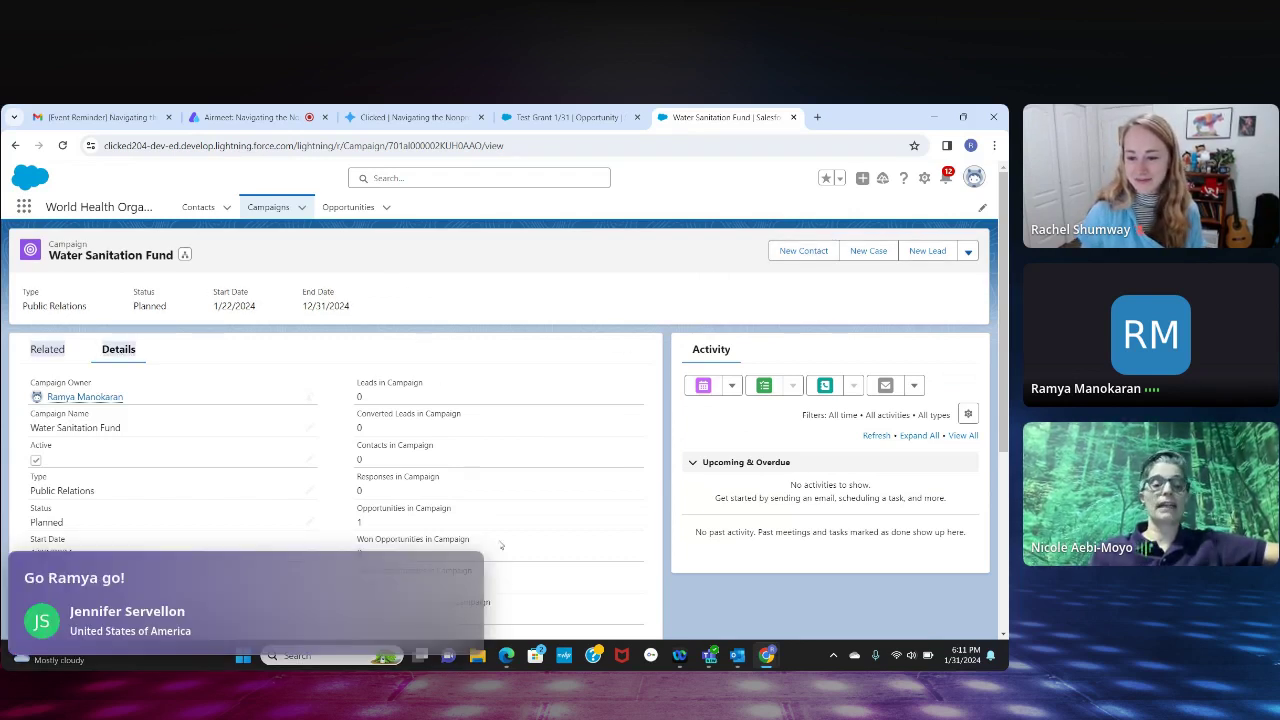
scroll(502, 546, down, 1)
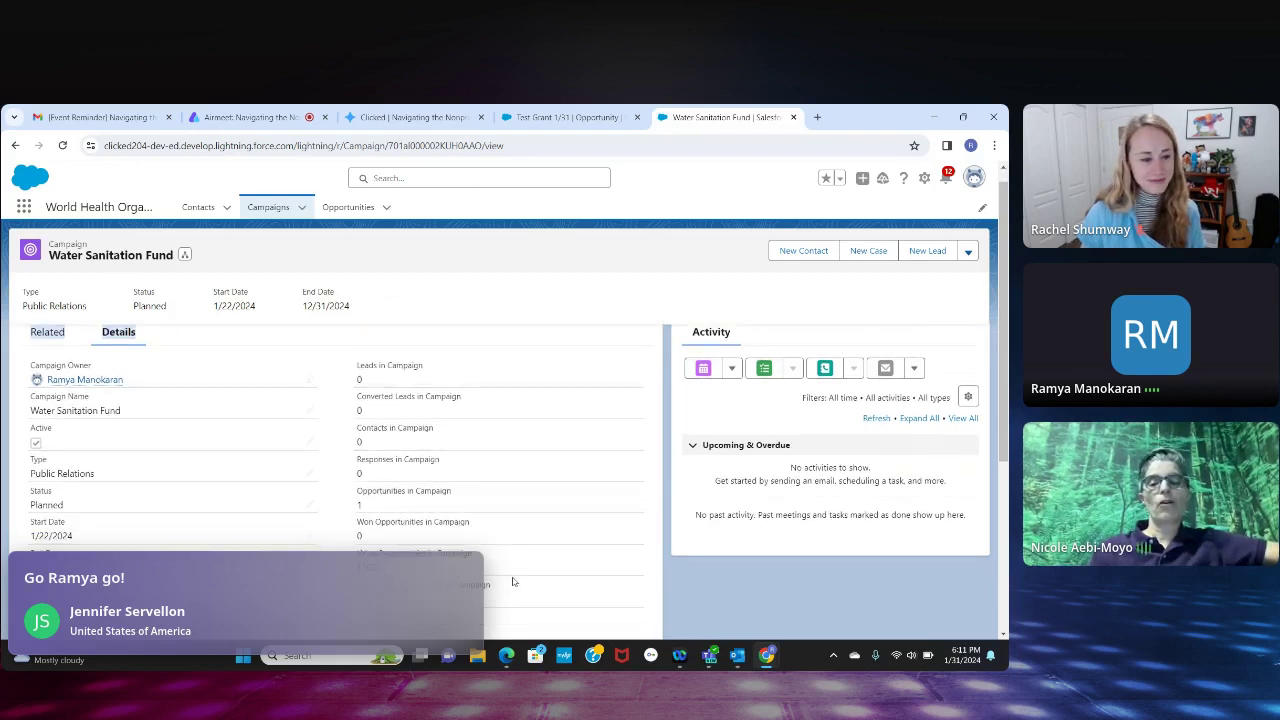
key(XF86AudioLowerVolume)
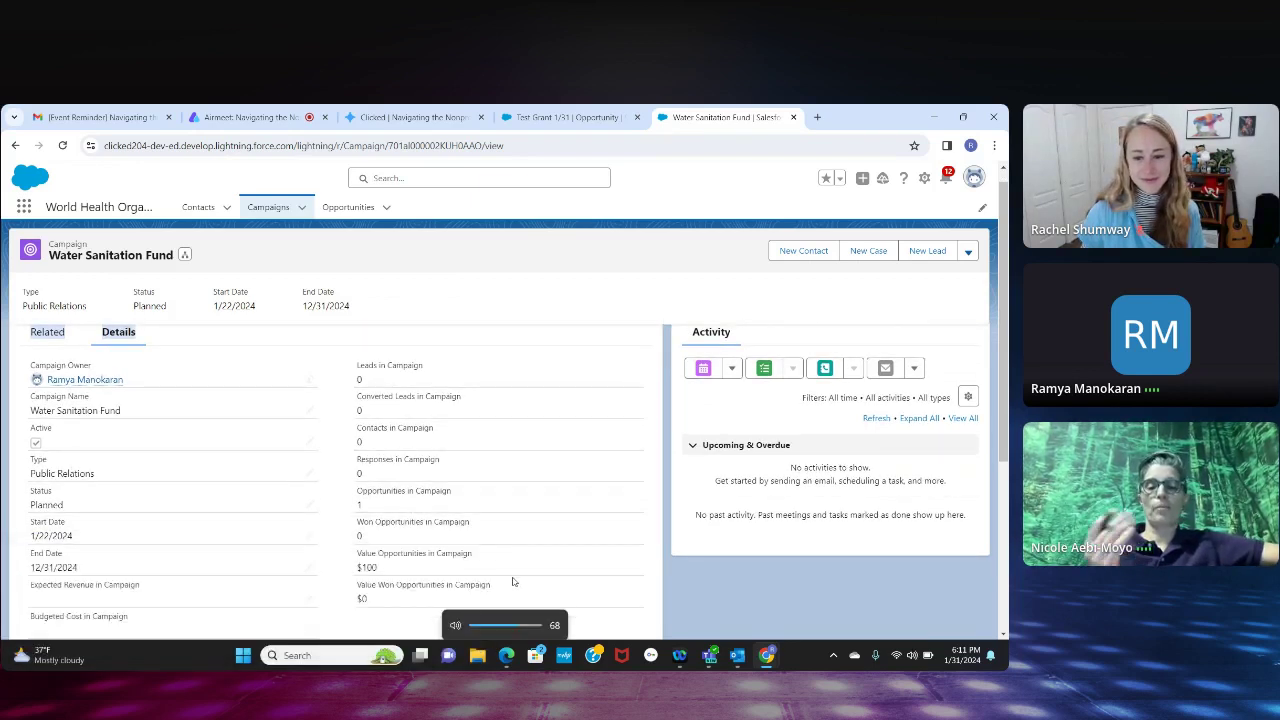